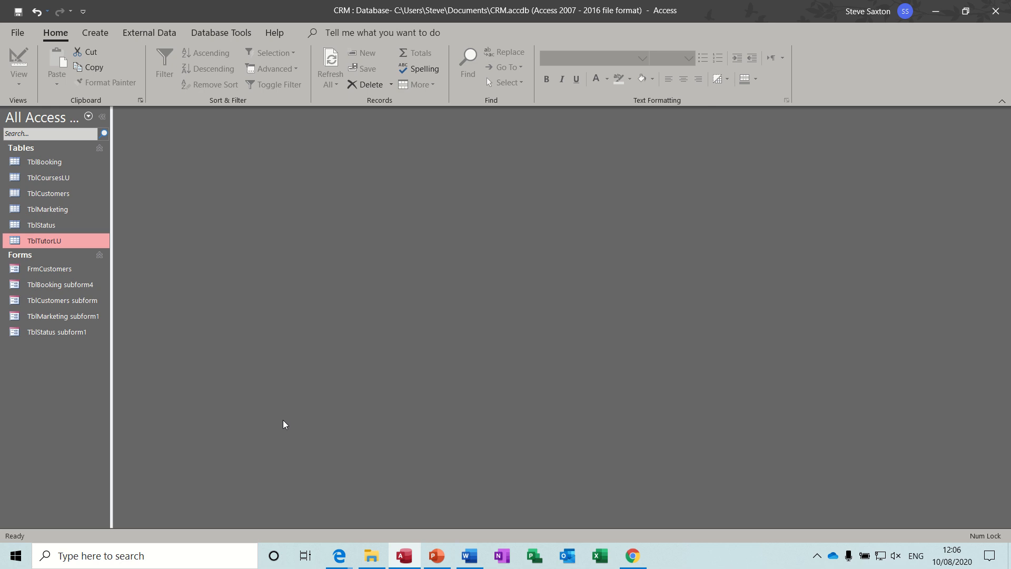
# Open FrmCustomers and browse records GaugeUK, IT's Easy, Amac, GaugeUK and Wendys
pyautogui.click(64, 272)
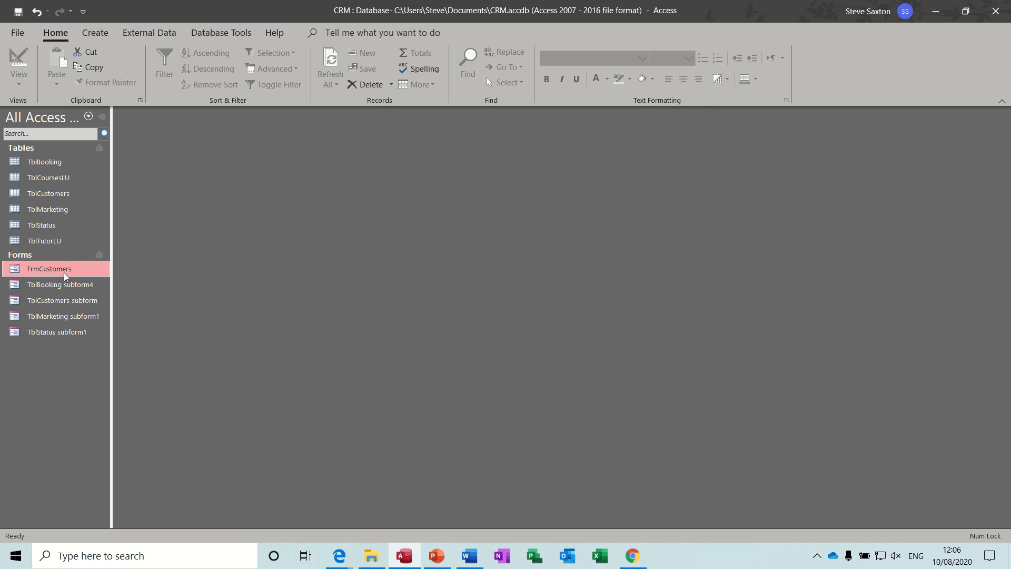
pyautogui.doubleClick(64, 273)
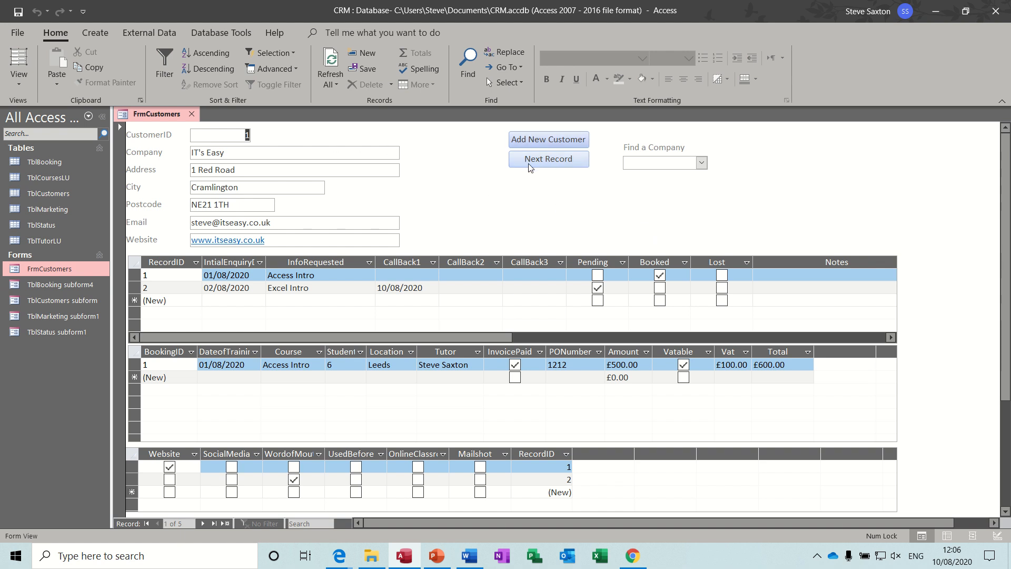
pyautogui.click(701, 163)
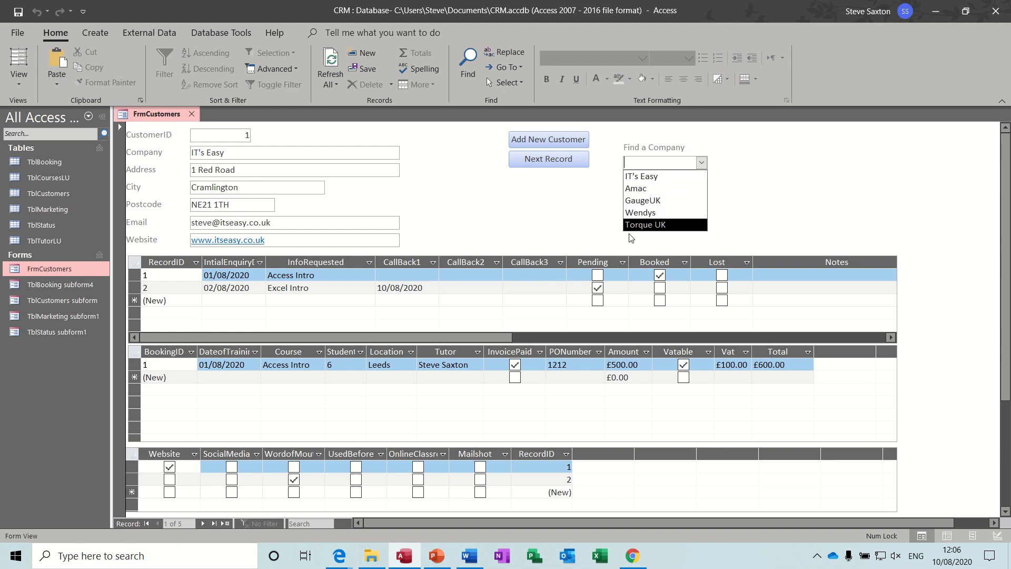
pyautogui.click(643, 201)
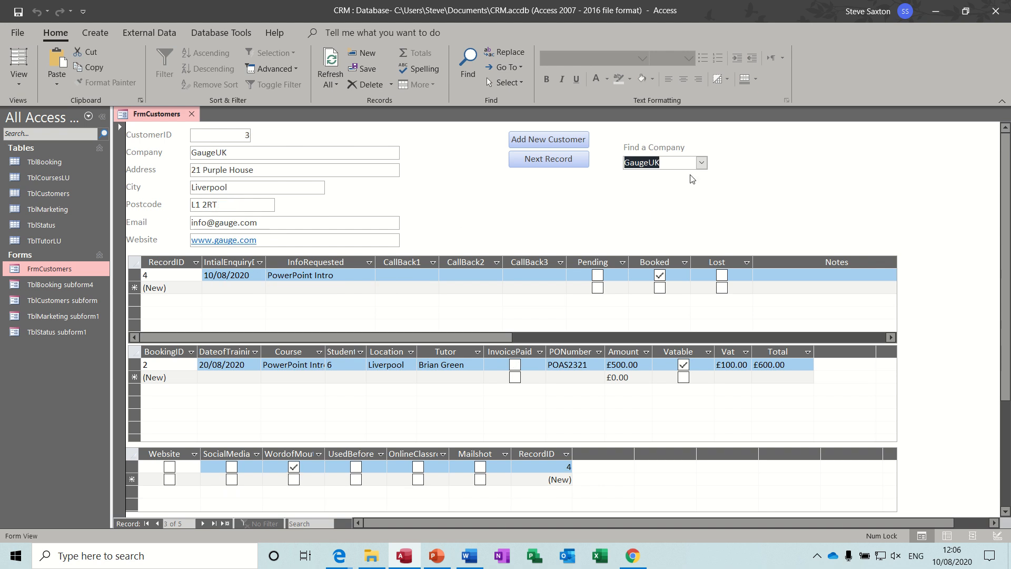
pyautogui.click(701, 163)
pyautogui.click(664, 179)
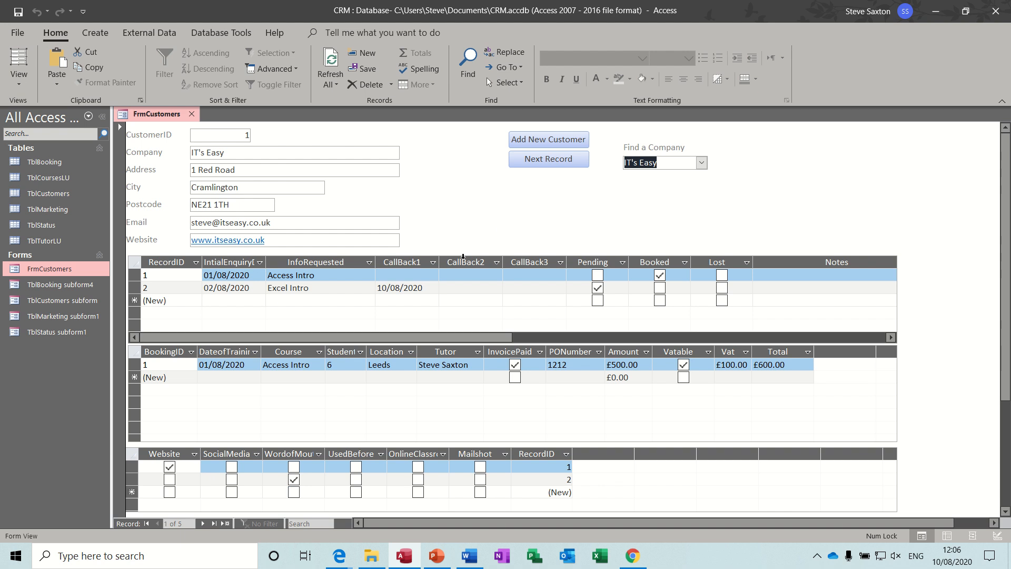
pyautogui.click(555, 164)
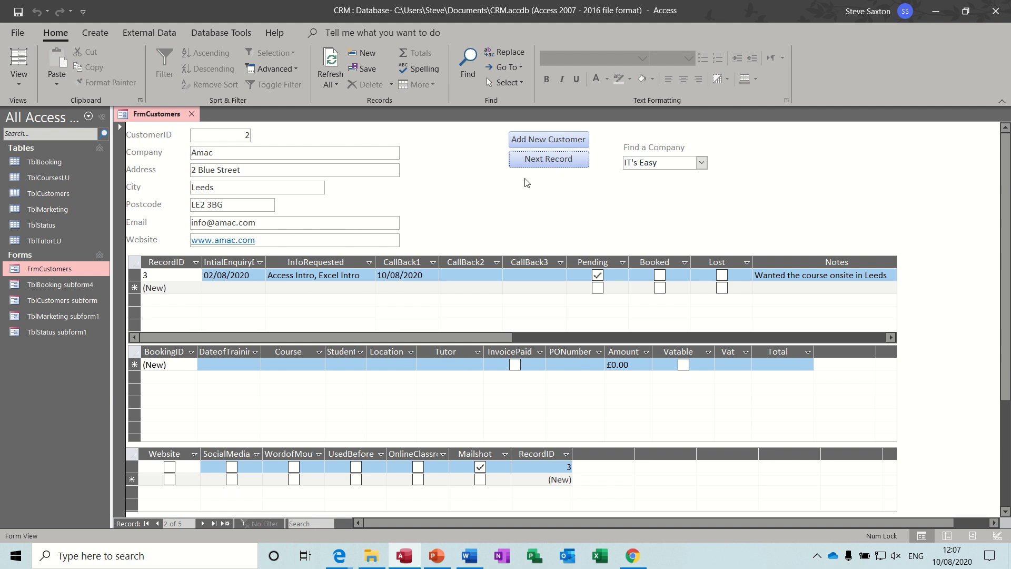
pyautogui.click(554, 167)
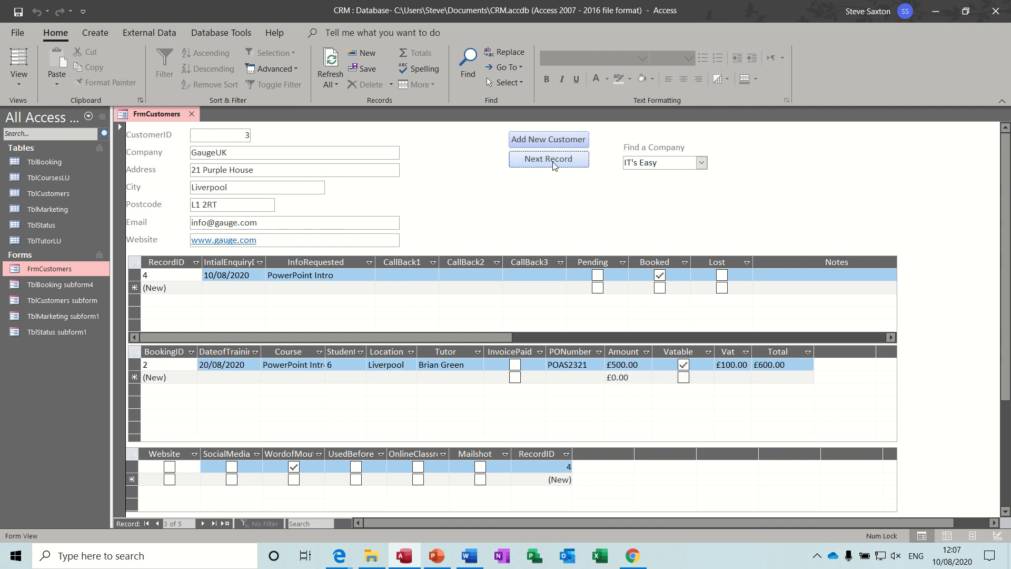
pyautogui.click(554, 166)
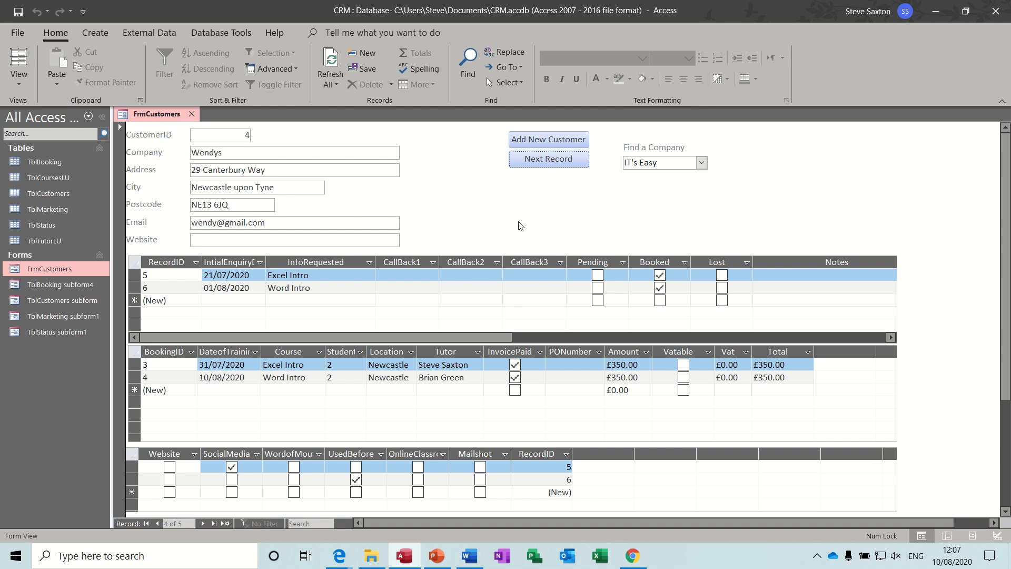
# Close the customers form and open TblBooking in Design View
pyautogui.click(191, 113)
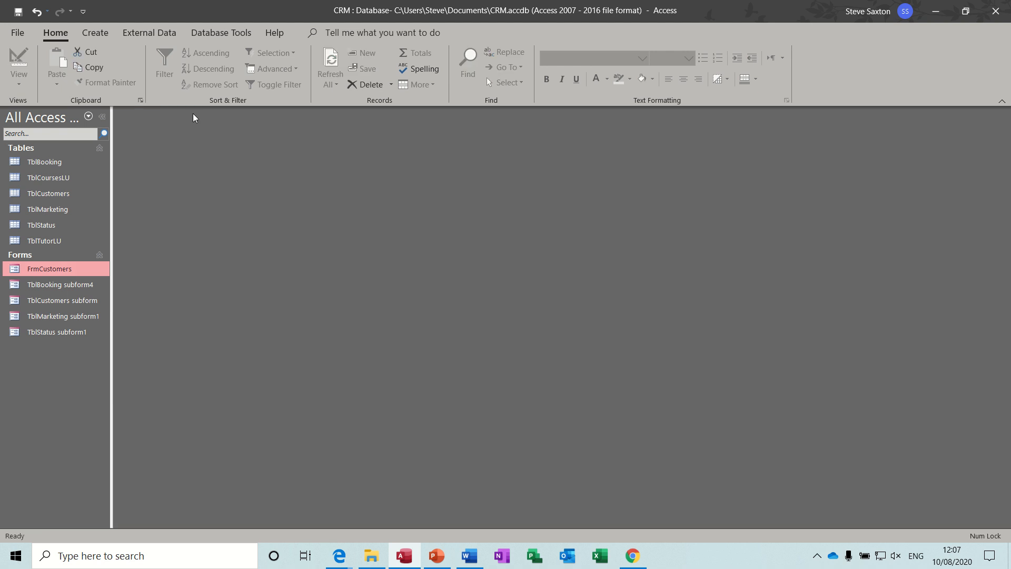
pyautogui.doubleClick(69, 164)
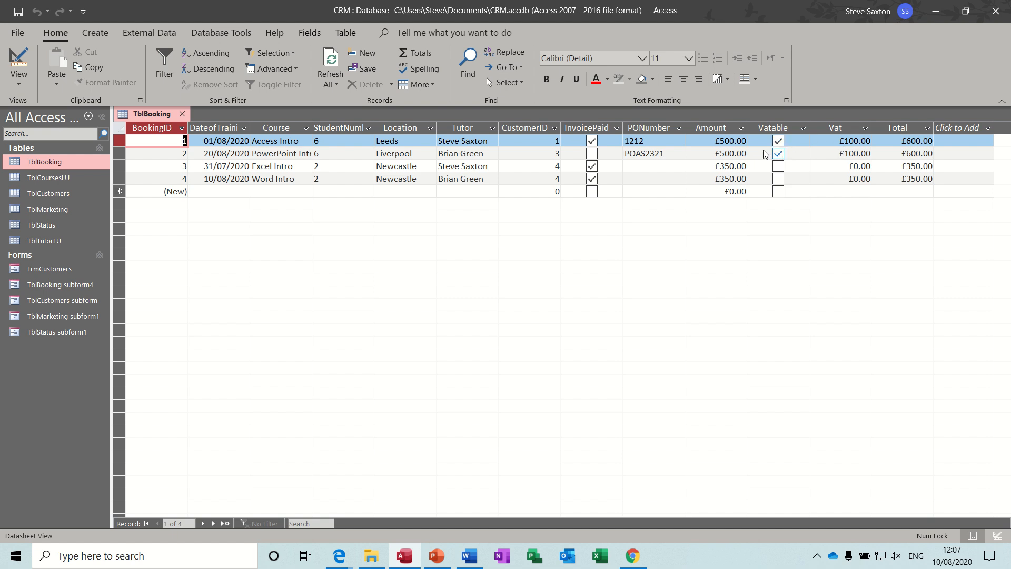
pyautogui.click(19, 66)
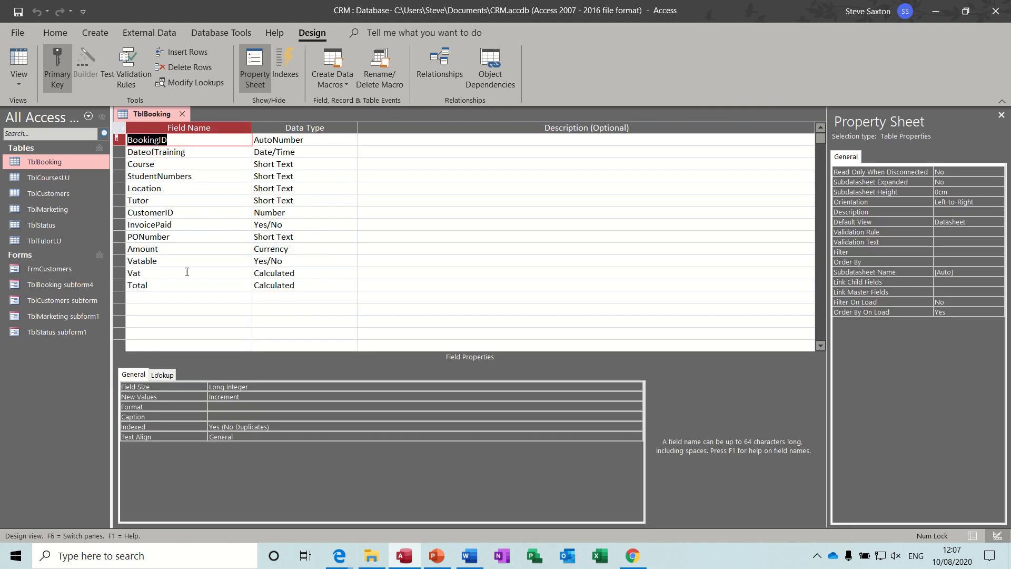
# Check the Vat field's calculated expression in the Expression Builder
pyautogui.click(217, 260)
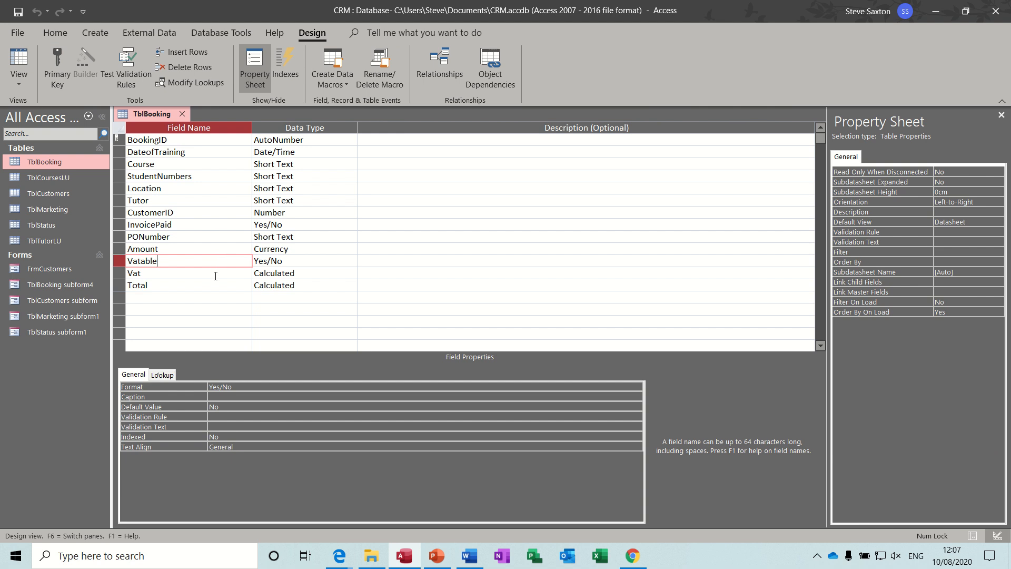
pyautogui.click(215, 276)
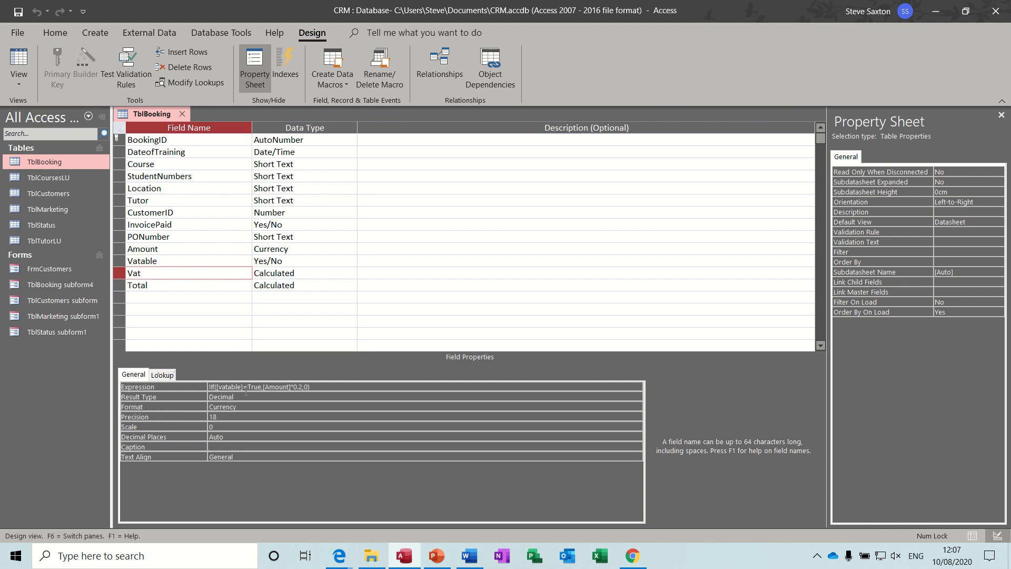
pyautogui.click(330, 388)
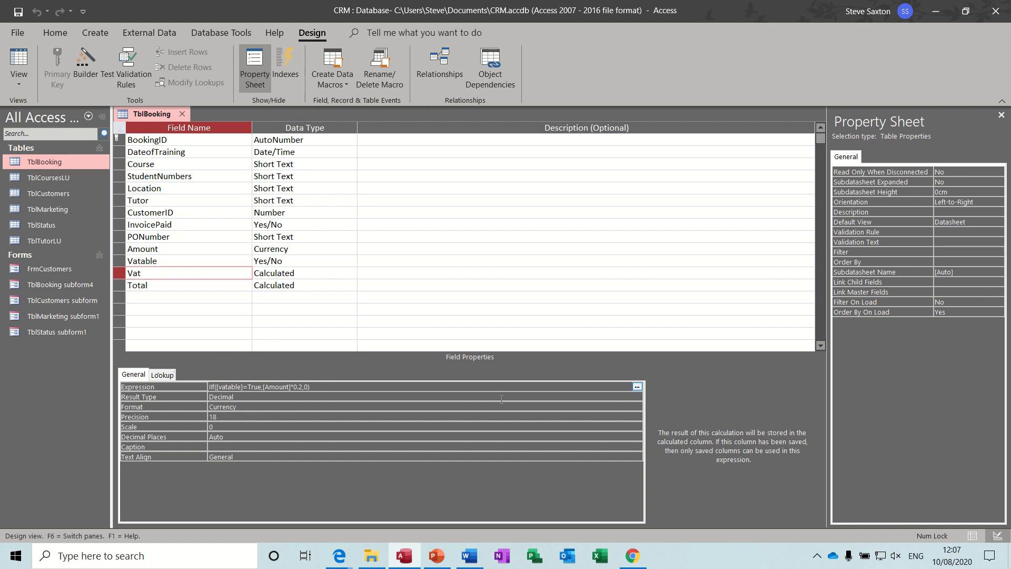
pyautogui.click(637, 387)
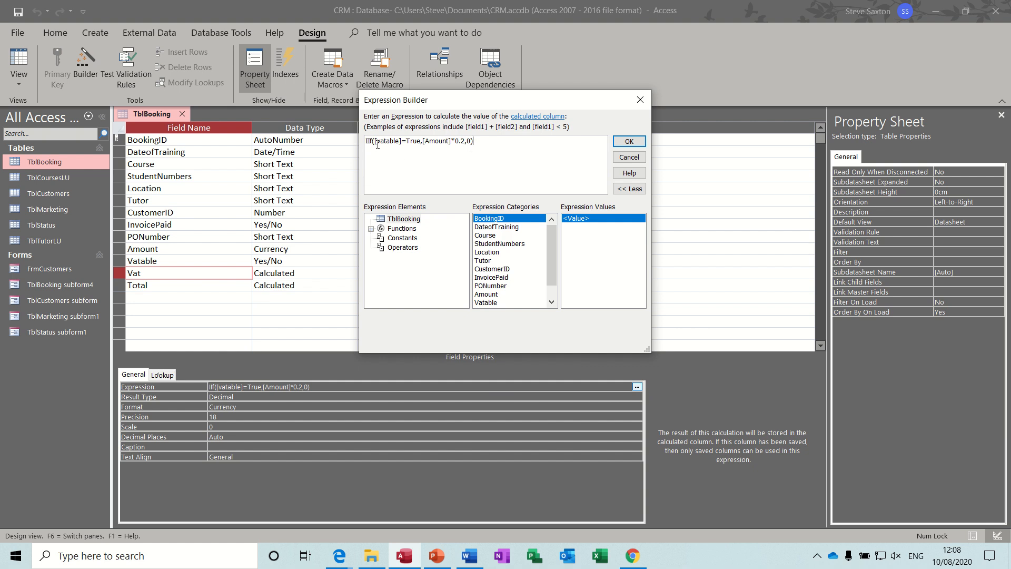
pyautogui.click(421, 141)
pyautogui.write(',')
pyautogui.click(641, 101)
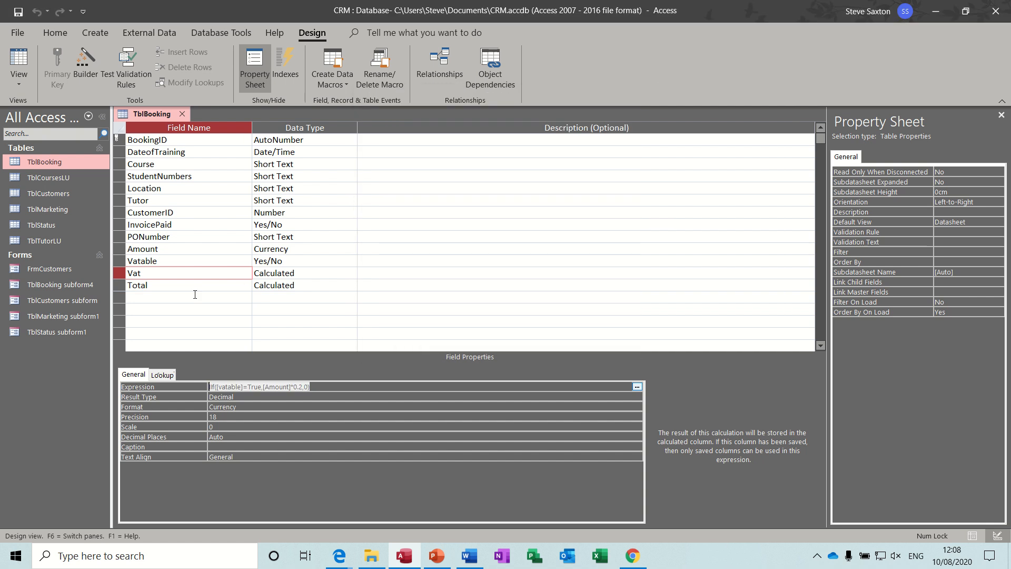
# Review the Total field's calculation, then close TblBooking's design and save the changes
pyautogui.click(180, 291)
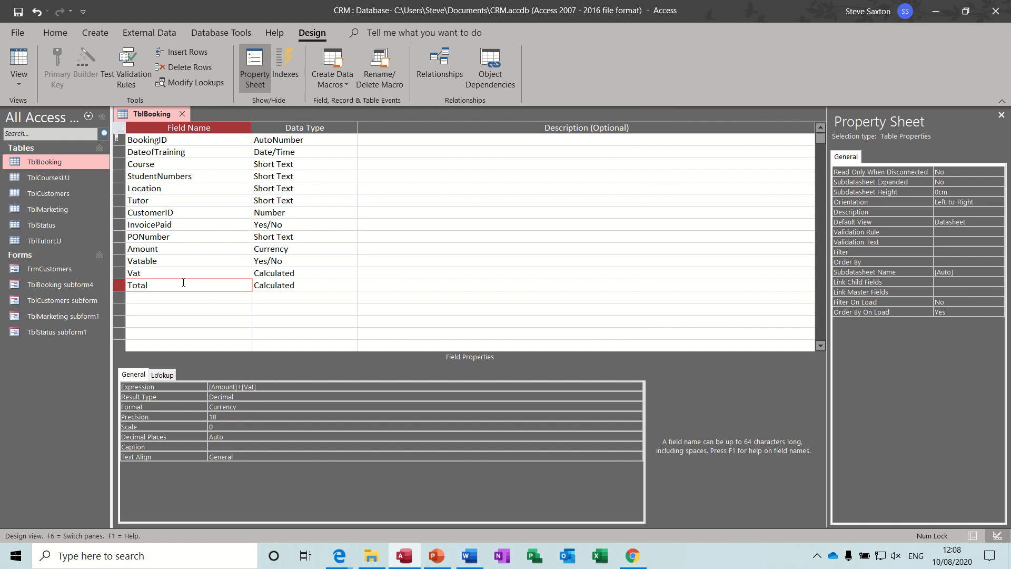
pyautogui.click(182, 115)
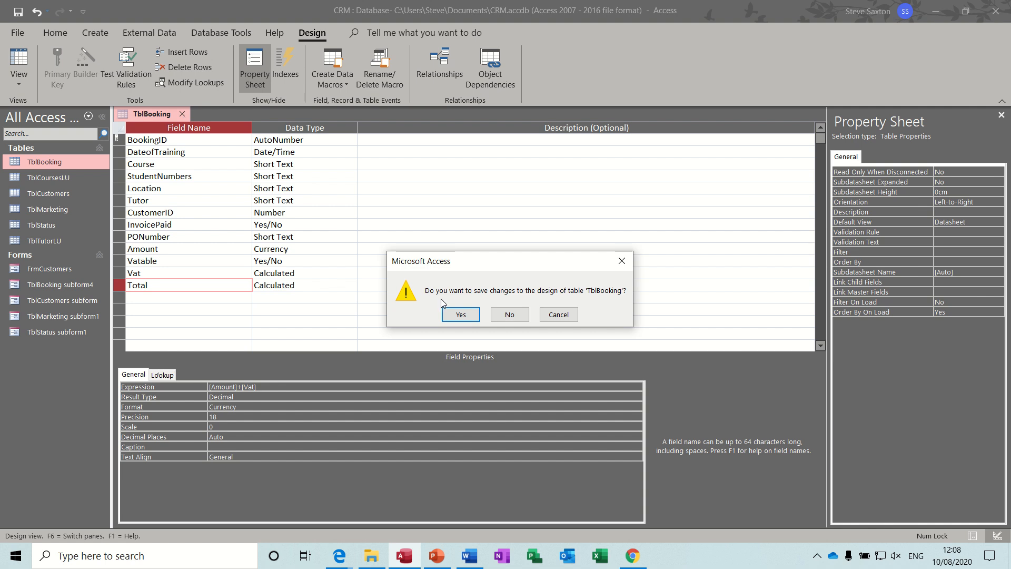
pyautogui.click(454, 315)
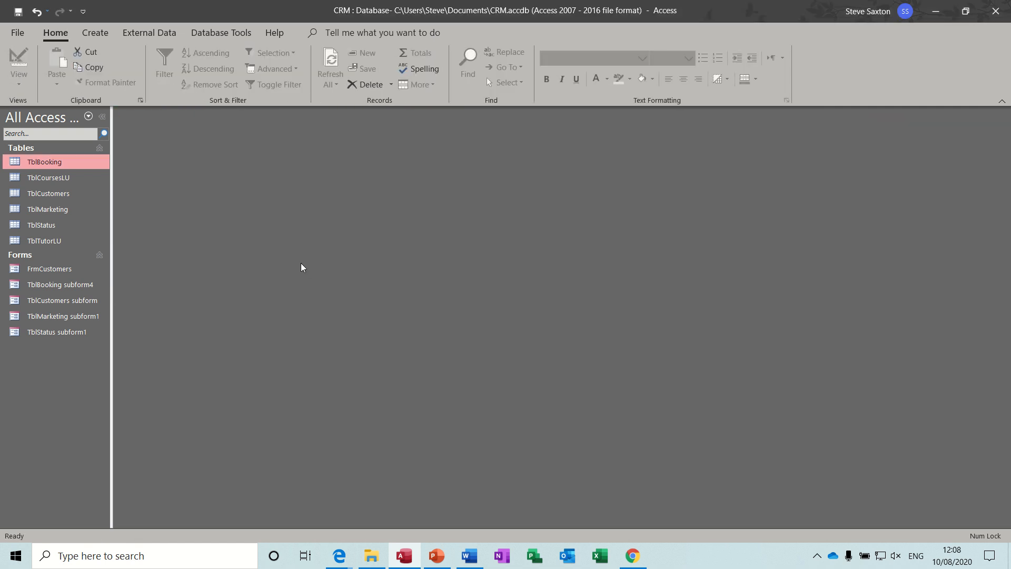
# View and close TblCoursesLU, TblCustomers and TblMarketing, then open TblStatus as a datasheet
pyautogui.doubleClick(58, 179)
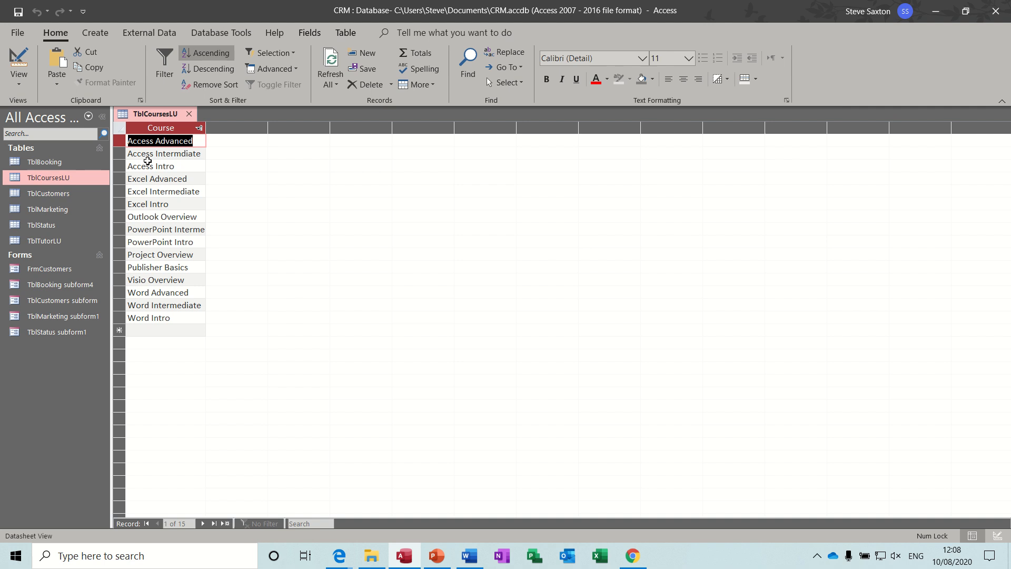
pyautogui.click(189, 113)
pyautogui.doubleClick(68, 191)
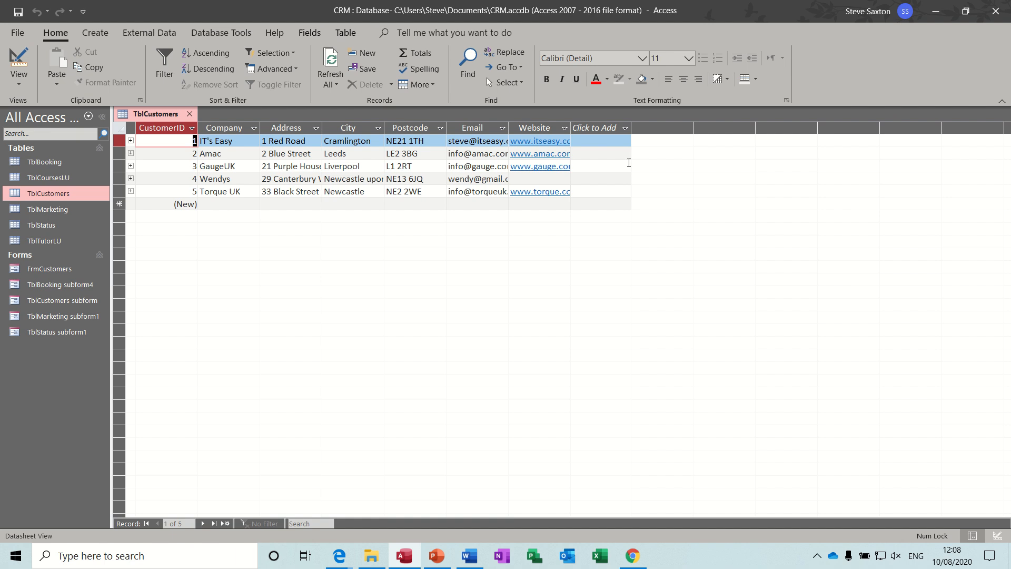
pyautogui.click(188, 114)
pyautogui.doubleClick(70, 207)
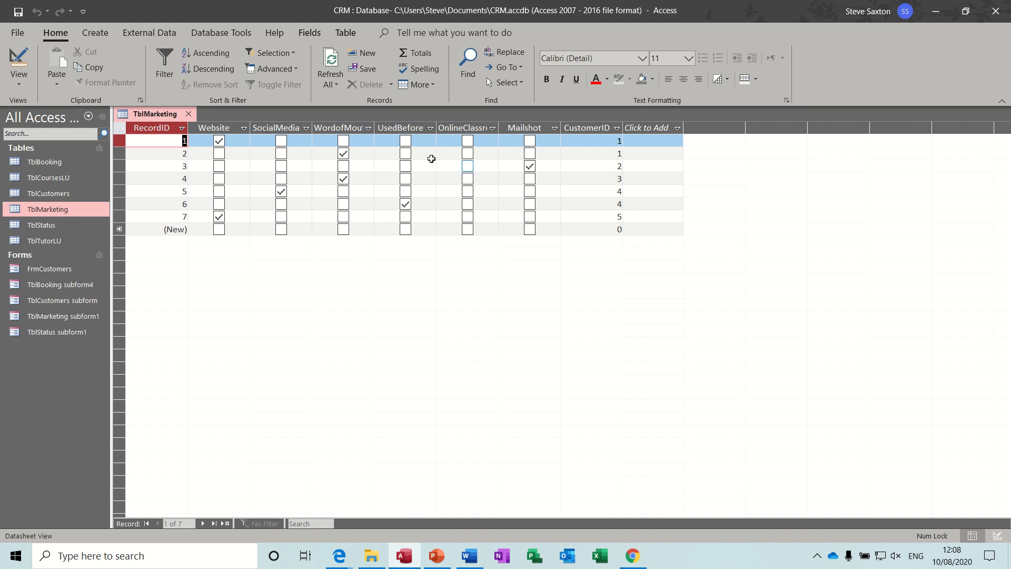
pyautogui.click(189, 114)
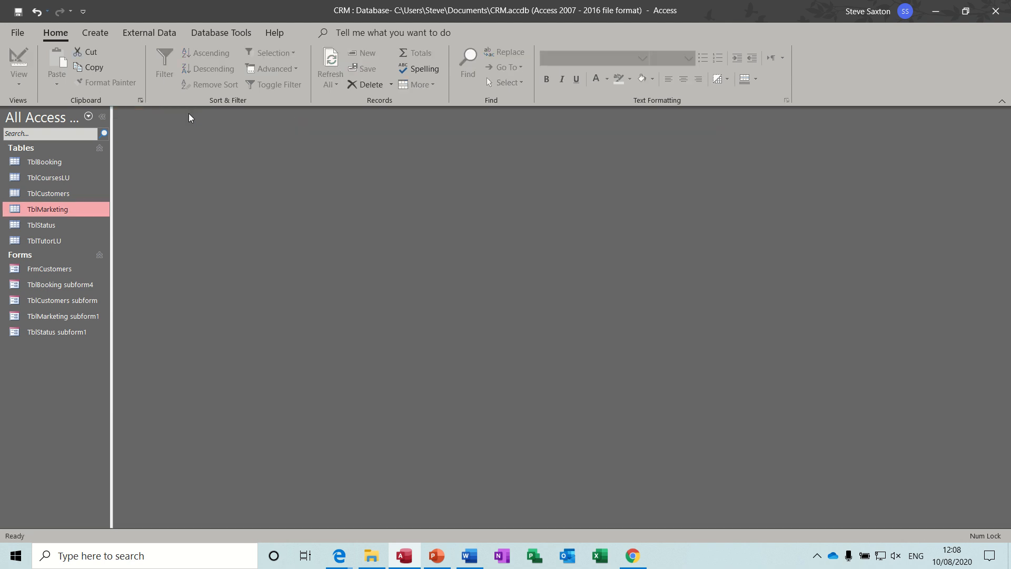
pyautogui.doubleClick(62, 225)
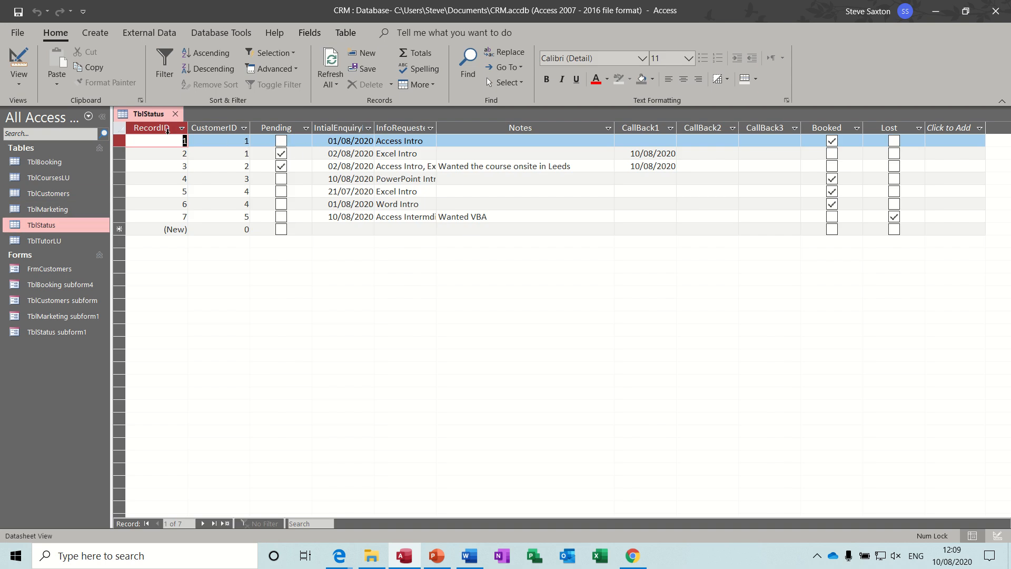
pyautogui.click(411, 131)
pyautogui.click(430, 141)
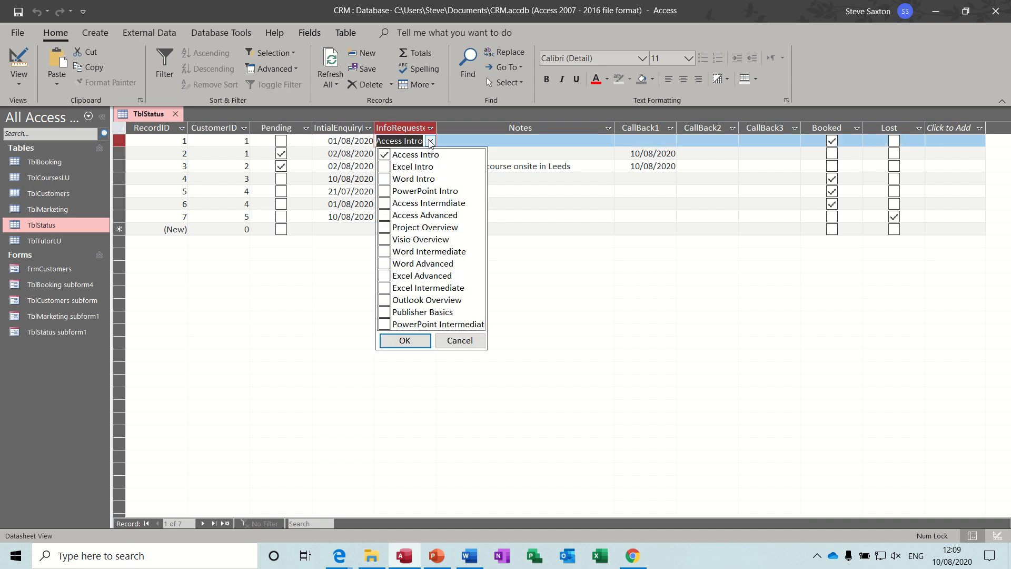
pyautogui.click(457, 141)
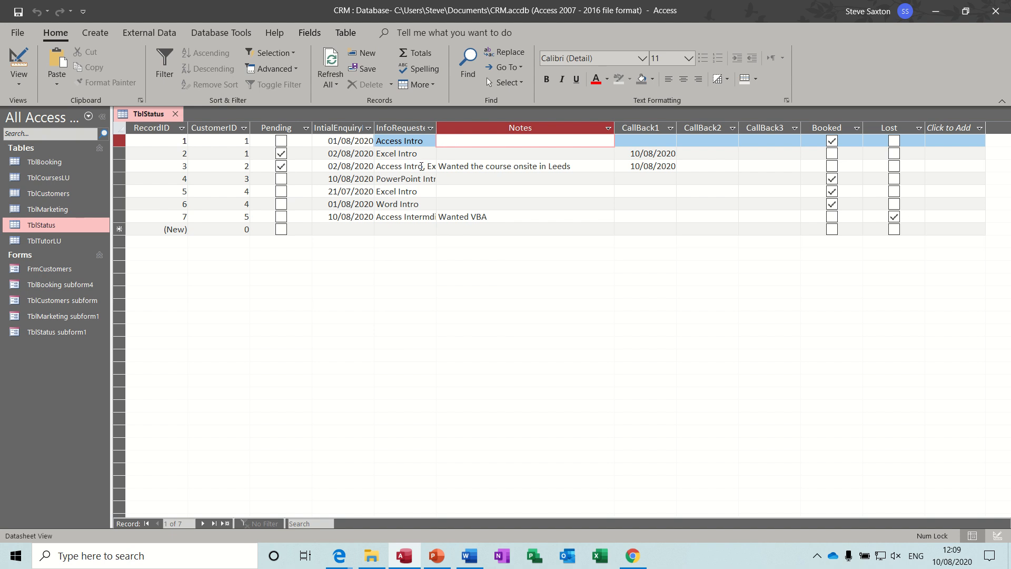
pyautogui.click(426, 166)
pyautogui.click(431, 166)
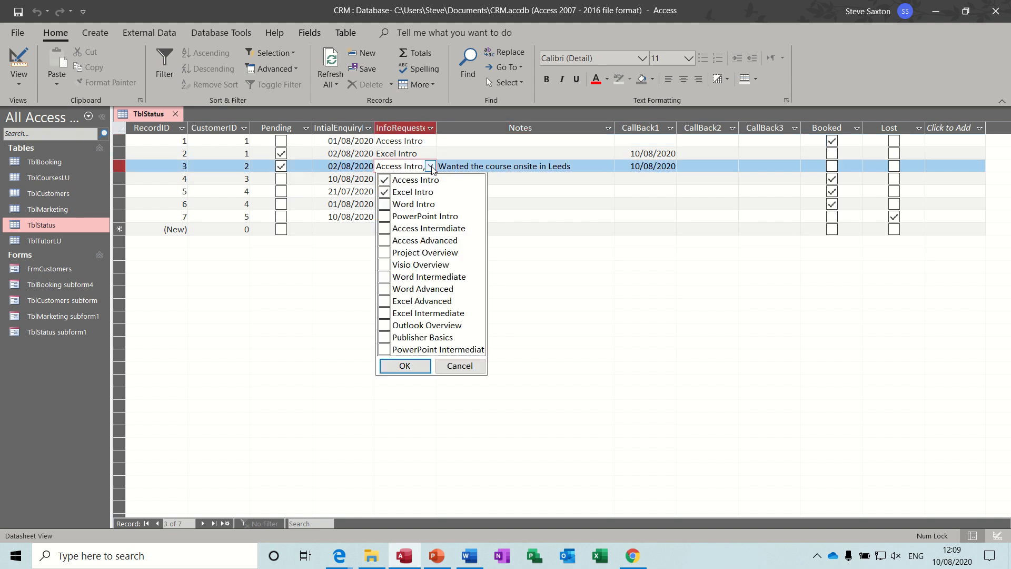
pyautogui.click(431, 166)
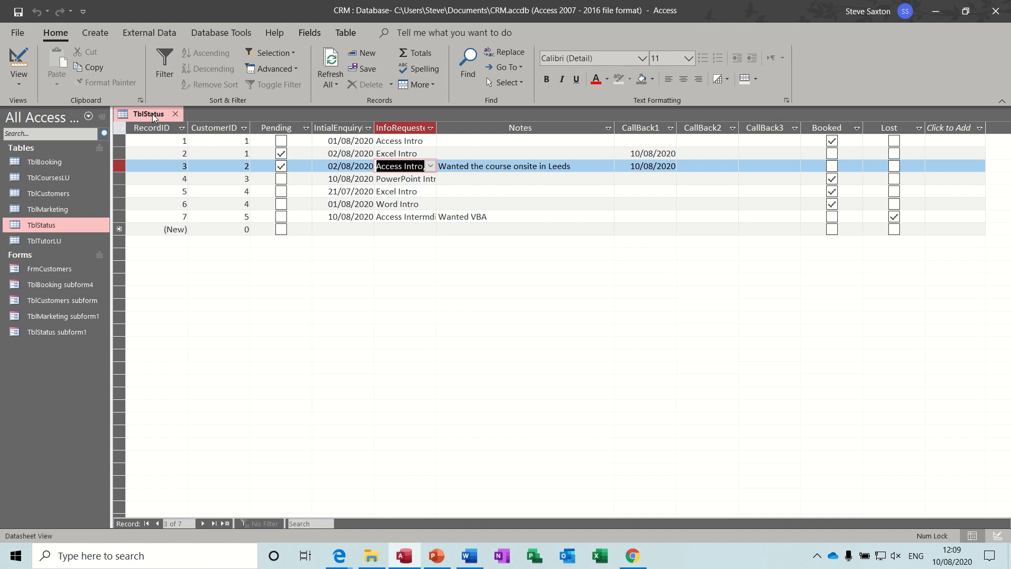
# In TblStatus design, confirm InfoRequested's lookup row source is TblCoursesLU, then return to Datasheet View
pyautogui.click(19, 62)
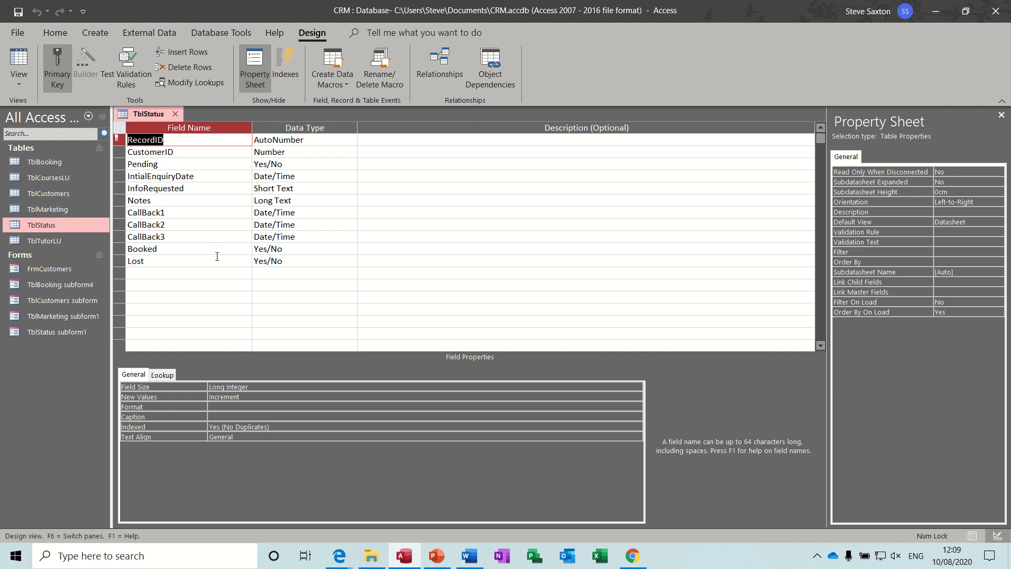
pyautogui.click(215, 188)
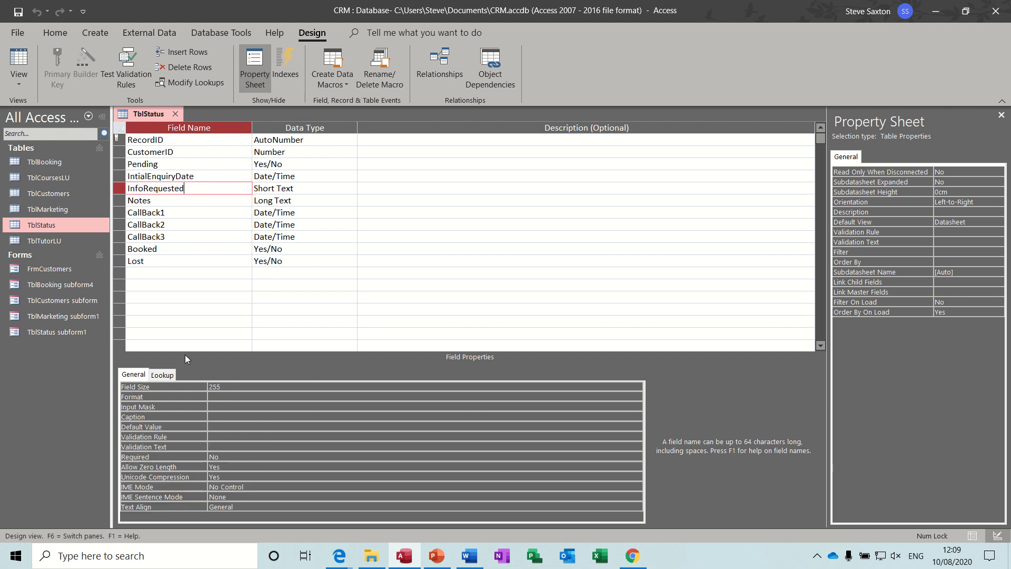
pyautogui.click(166, 373)
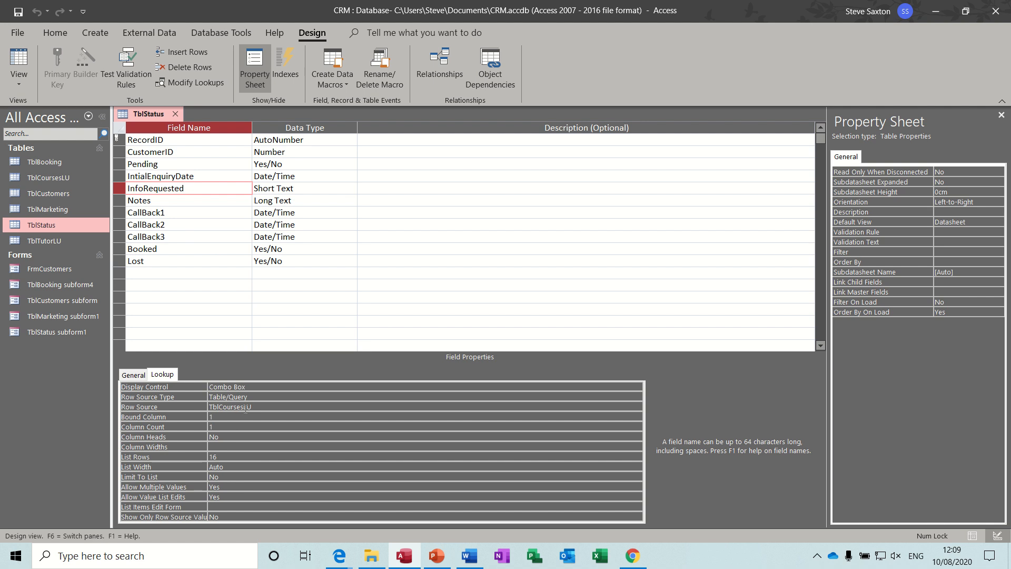
pyautogui.click(269, 409)
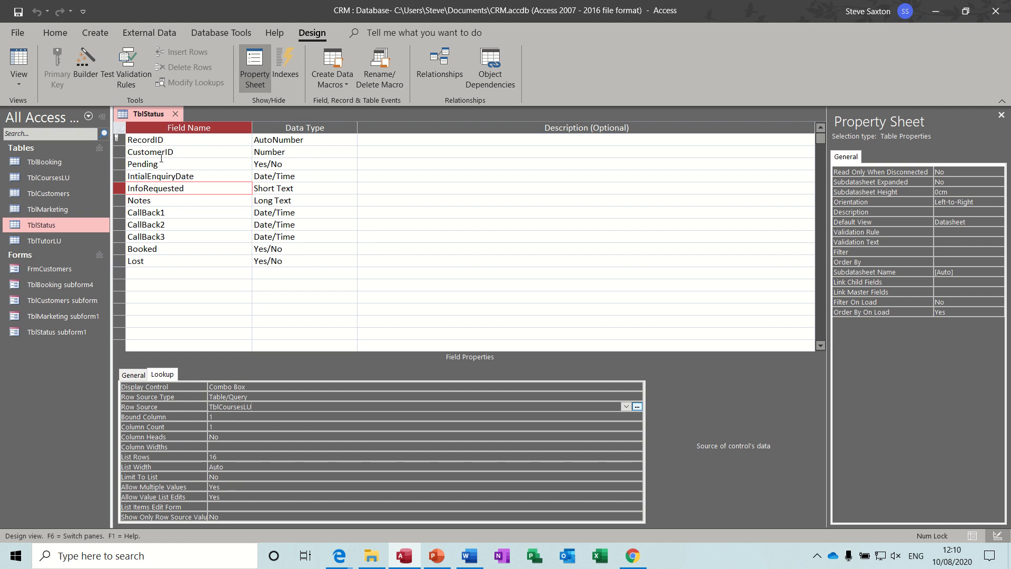
pyautogui.click(19, 59)
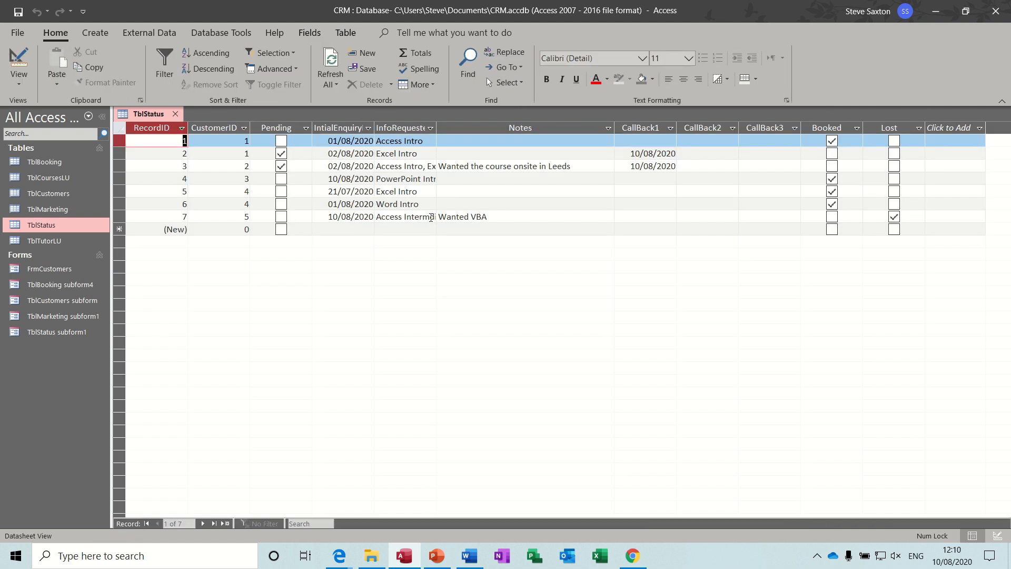
# Cancel record 7's InfoRequested checklist unchanged, close TblStatus, then view and close TblTutorLU
pyautogui.click(431, 216)
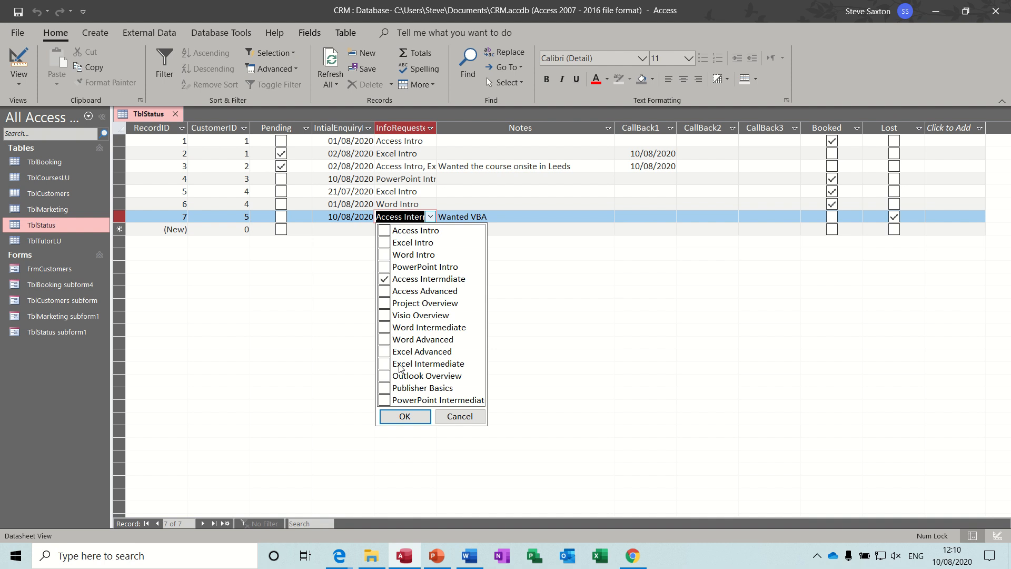
pyautogui.click(459, 416)
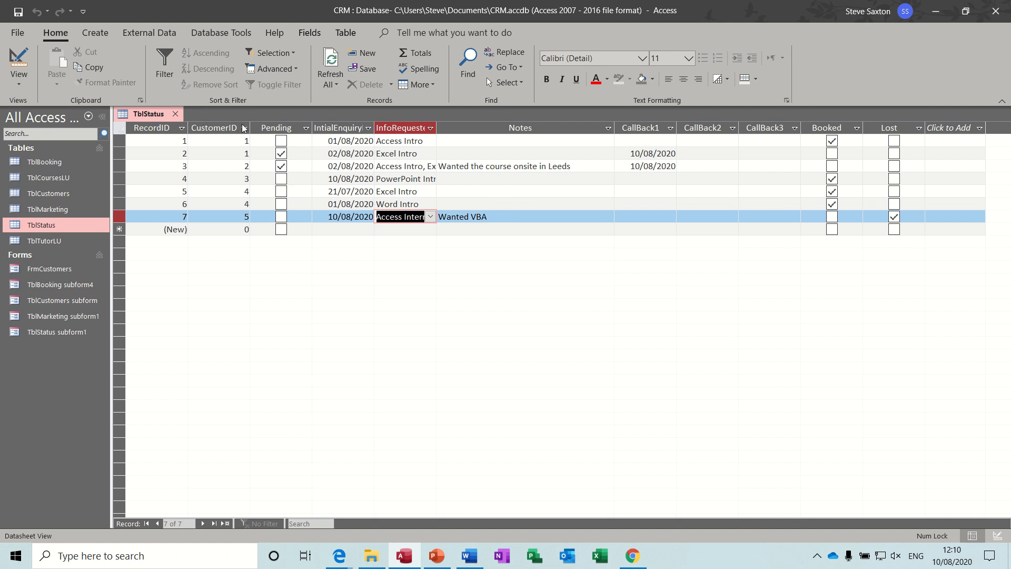
pyautogui.click(175, 114)
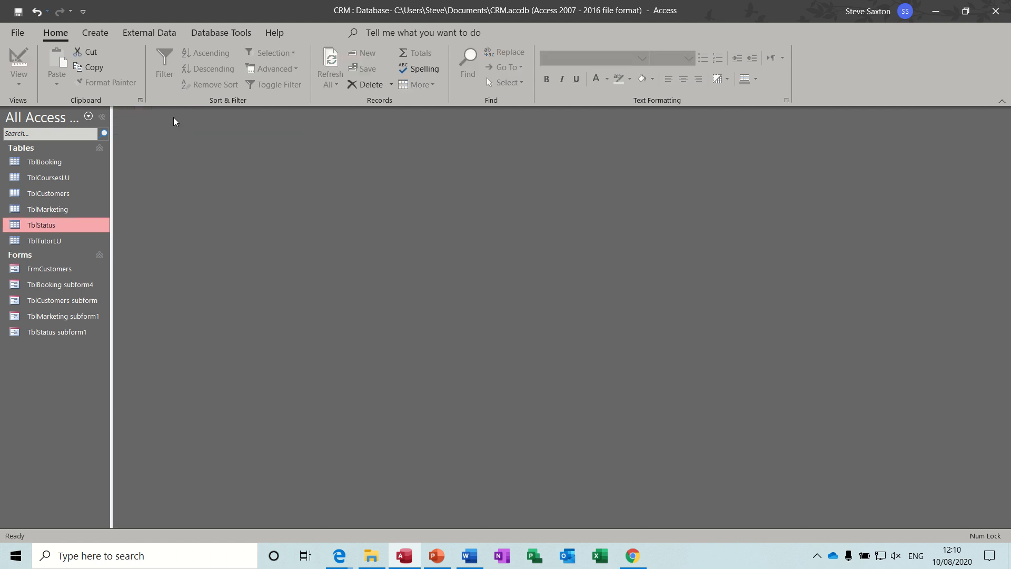
pyautogui.doubleClick(40, 241)
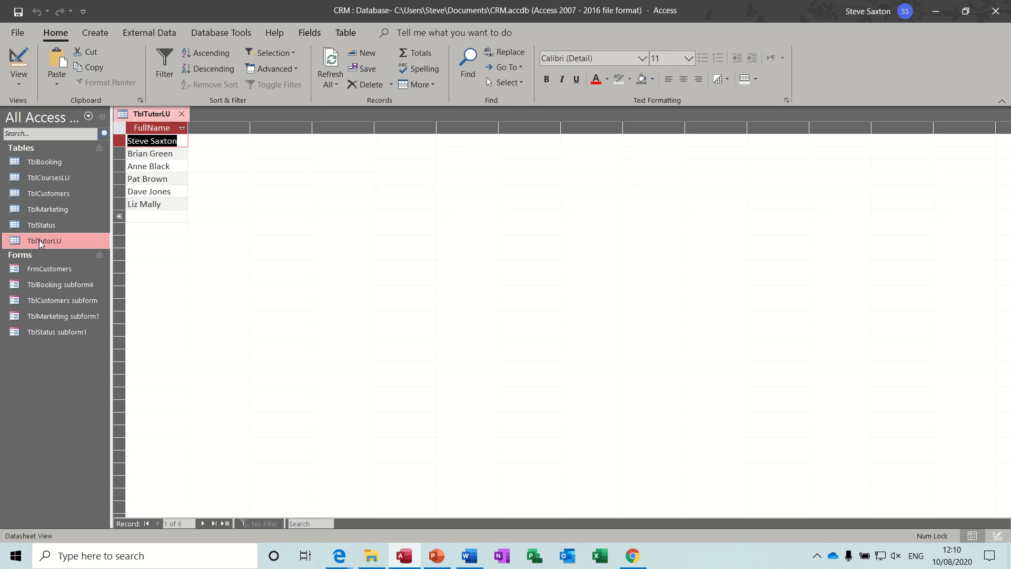
pyautogui.click(182, 115)
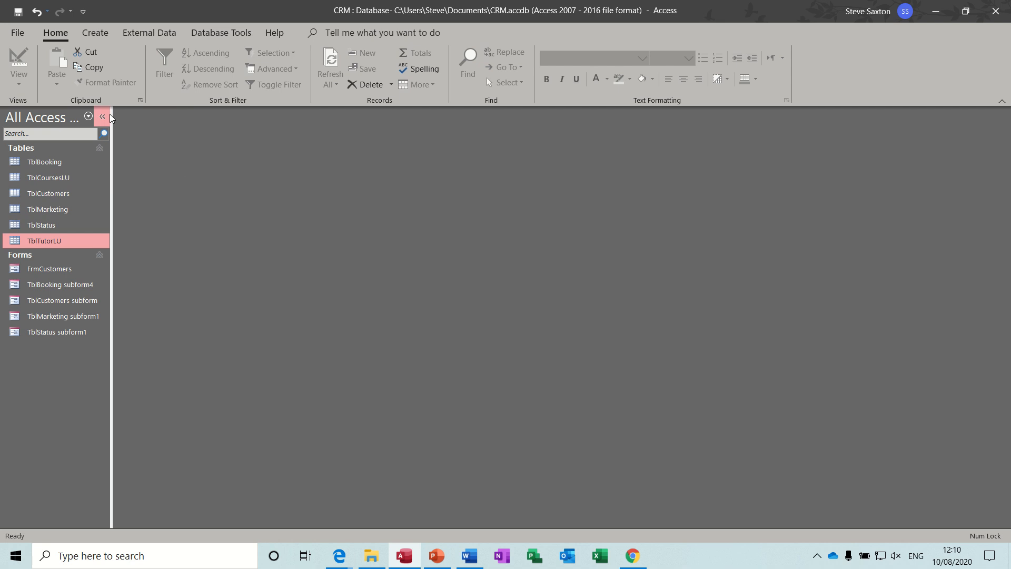
# Nudge TblCustomers in the Relationships diagram, save the layout, then open FrmCustomers
pyautogui.click(206, 34)
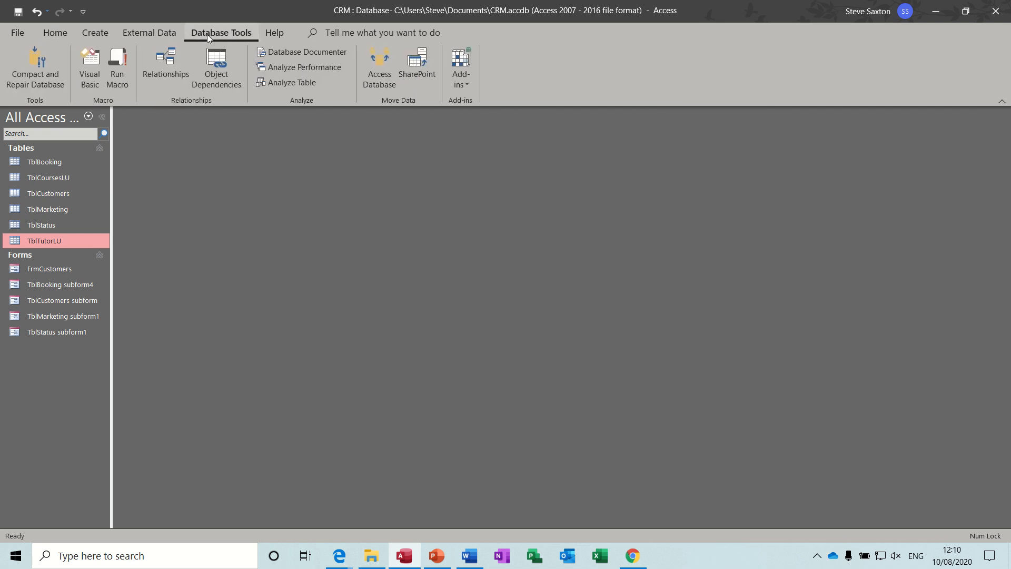
pyautogui.click(170, 62)
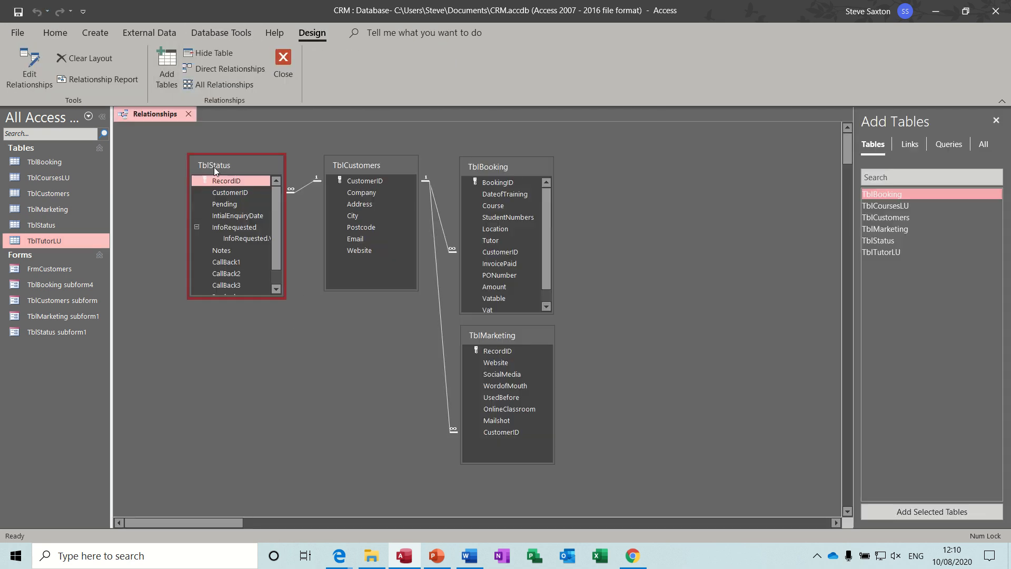
pyautogui.moveTo(373, 163); pyautogui.dragTo(372, 153)
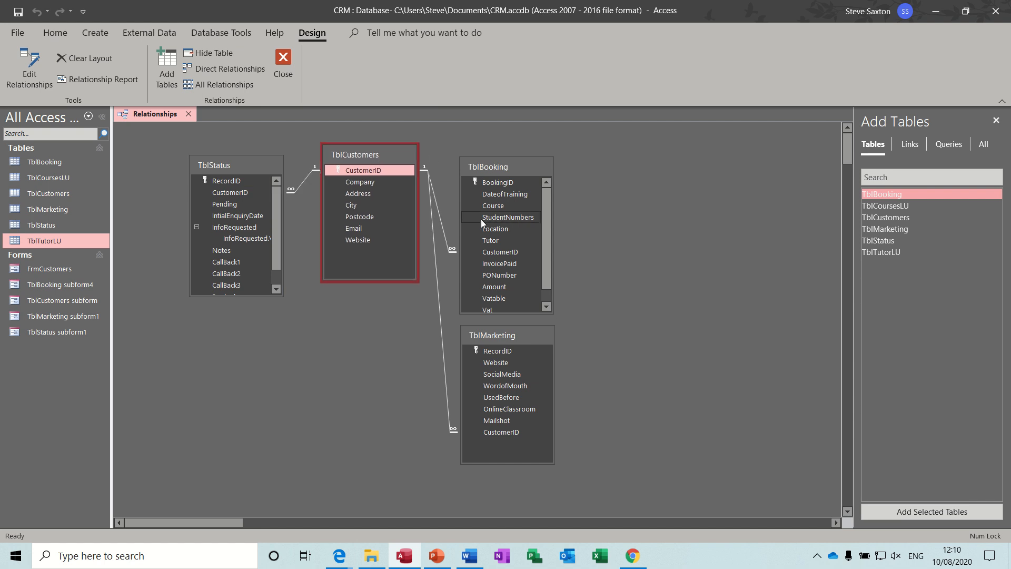
pyautogui.click(447, 362)
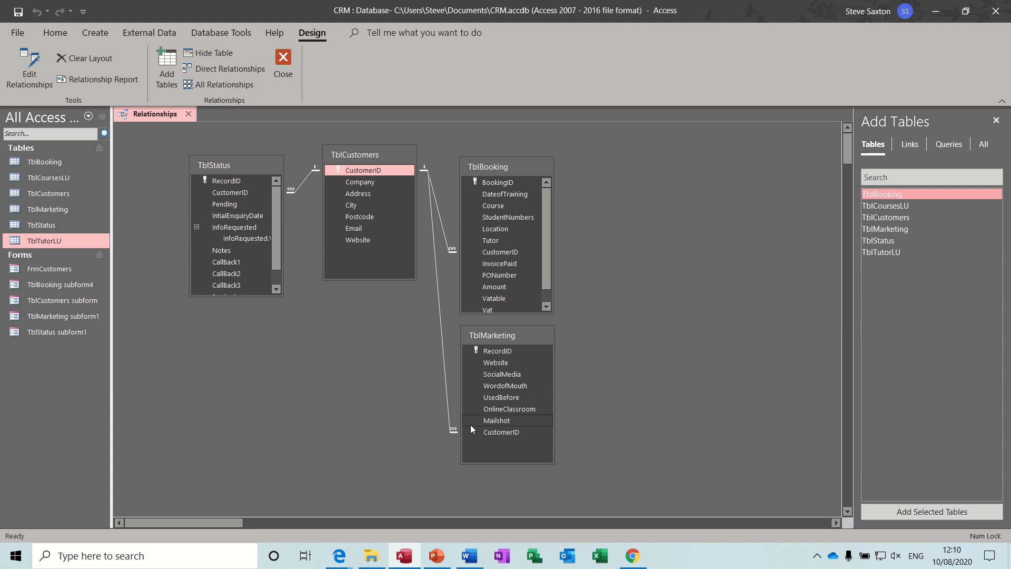
pyautogui.click(284, 61)
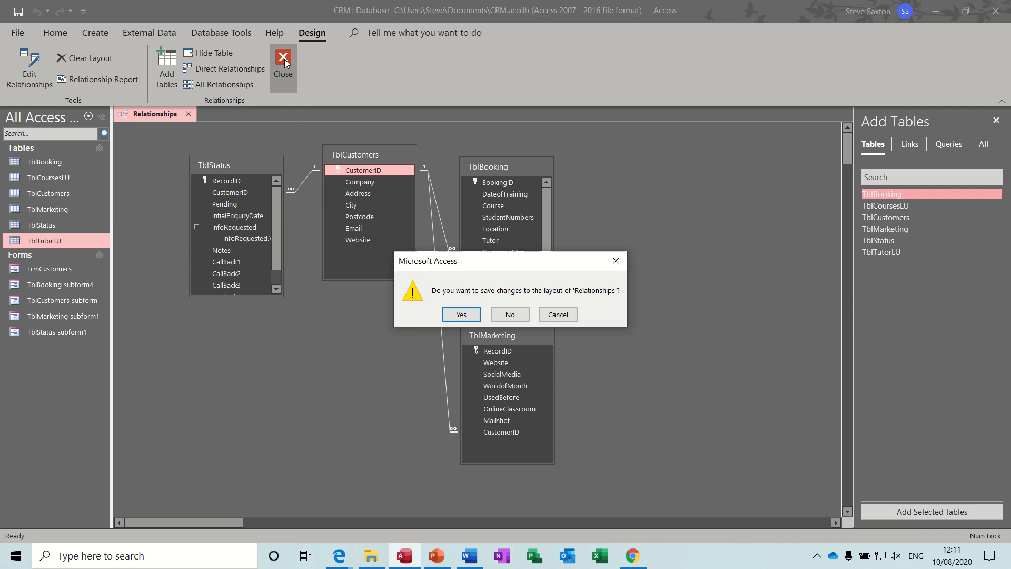
pyautogui.click(466, 315)
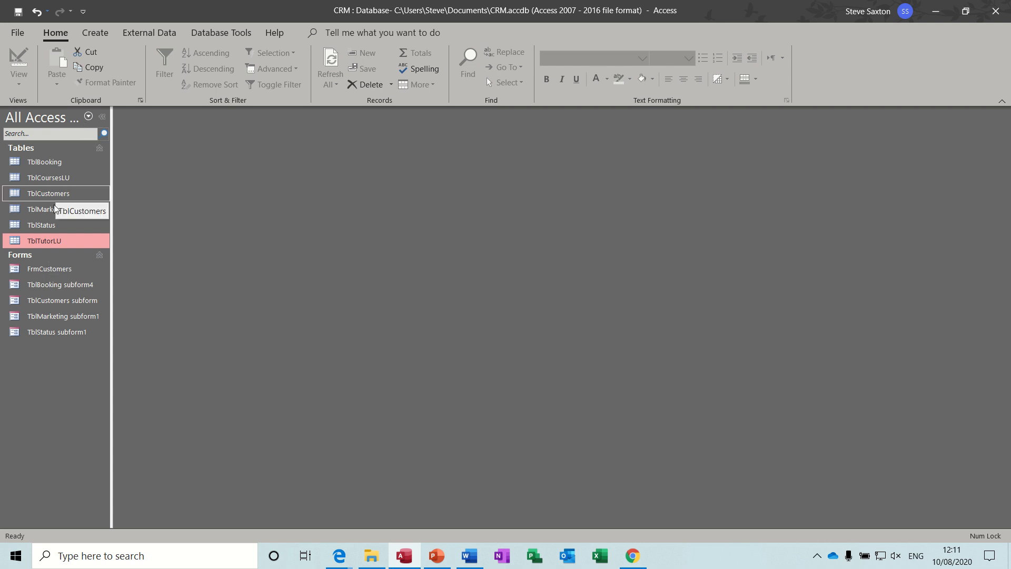
pyautogui.doubleClick(46, 269)
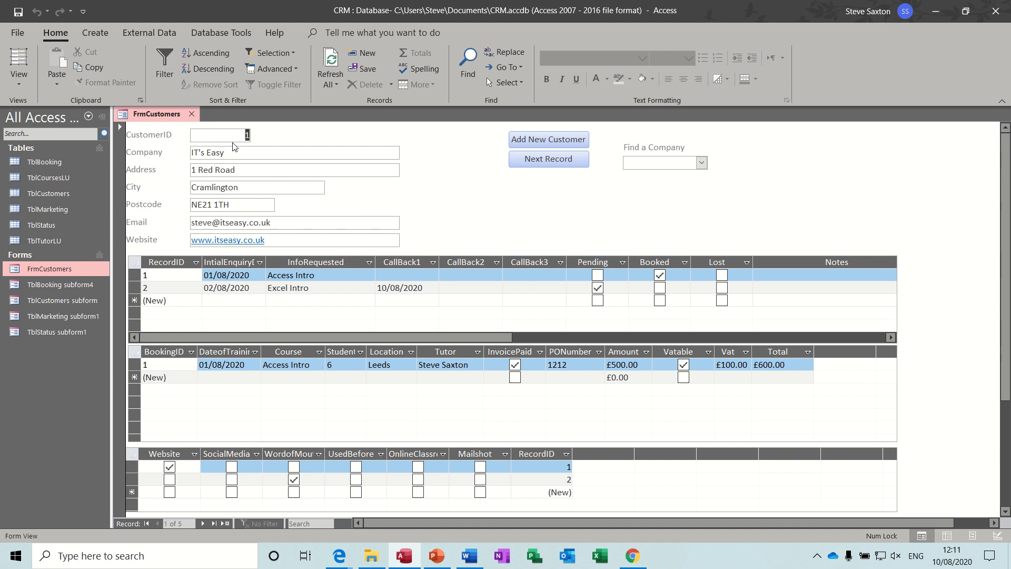
# Close FrmCustomers and create a blank Form Design with TblCustomers as its Record Source
pyautogui.click(192, 114)
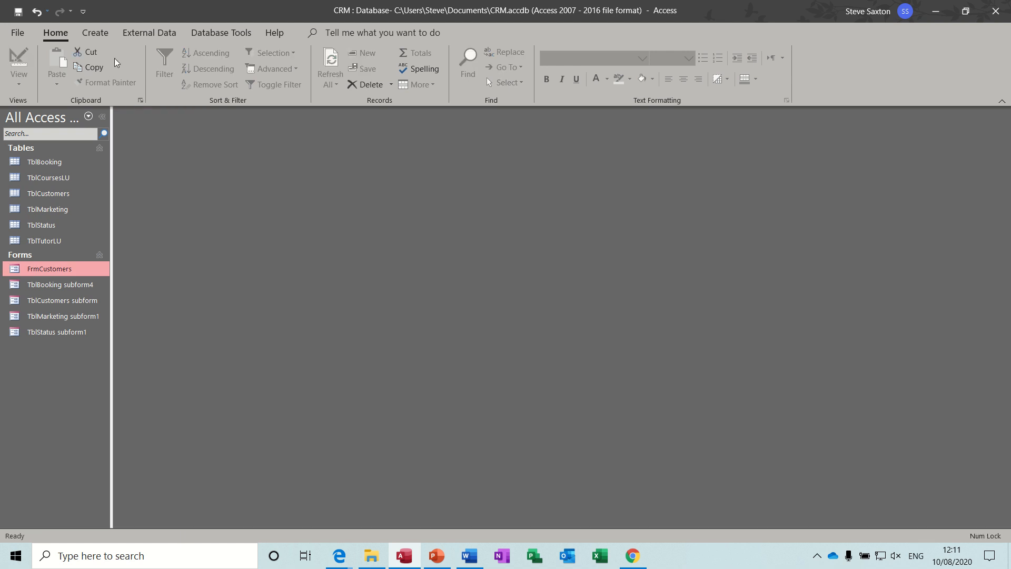
pyautogui.click(95, 32)
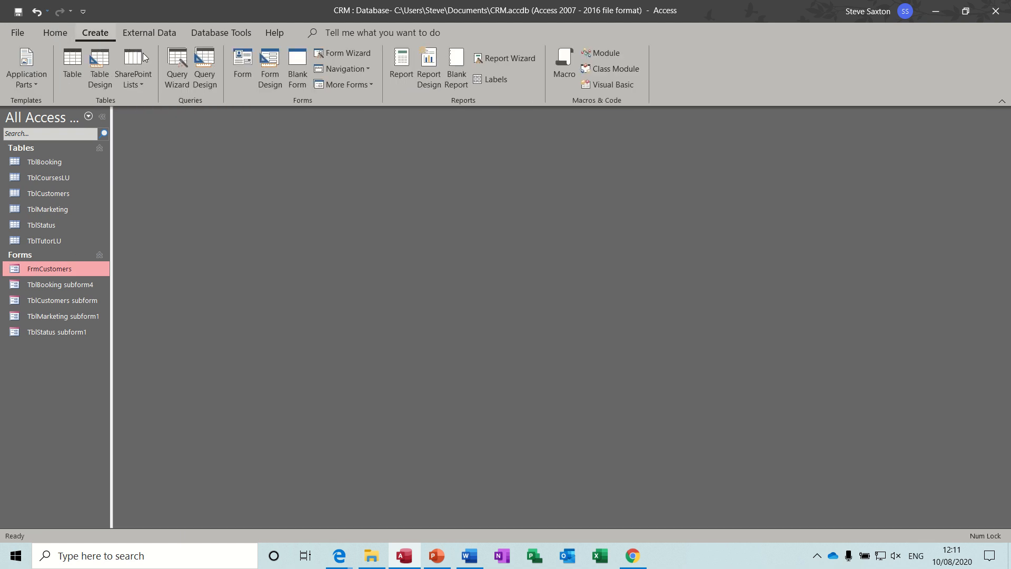
pyautogui.click(263, 76)
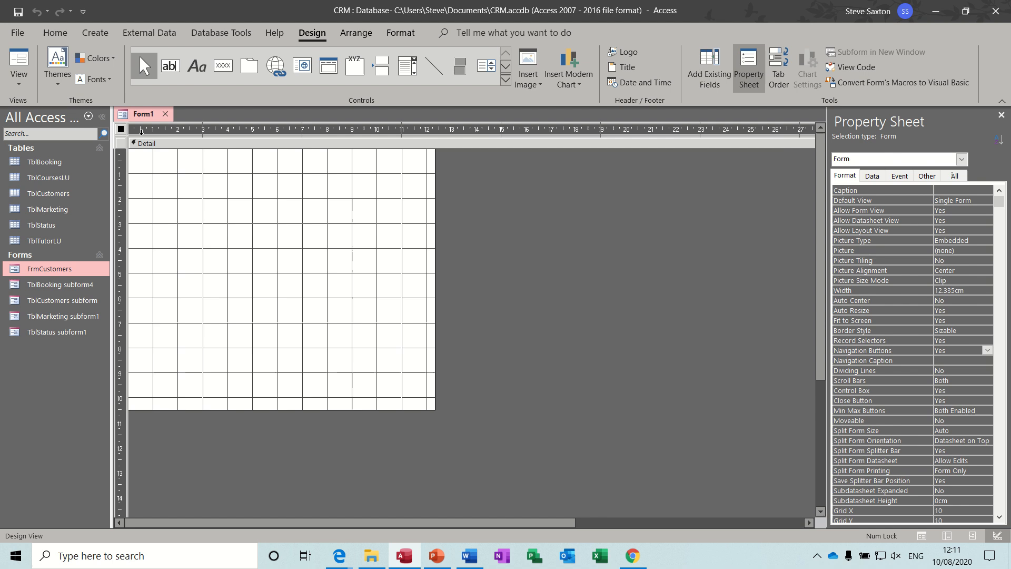
pyautogui.click(748, 77)
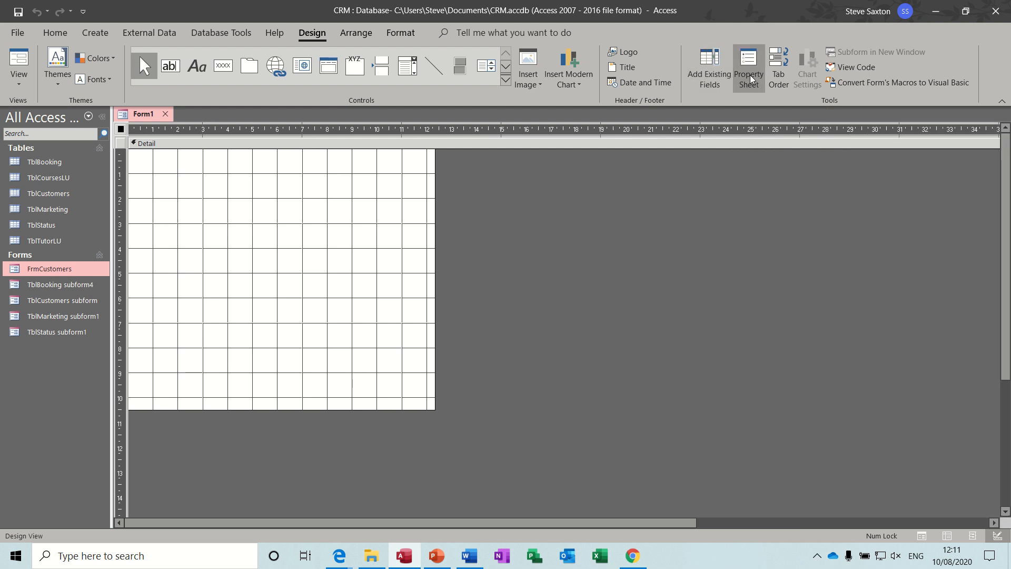
pyautogui.click(748, 78)
pyautogui.click(872, 176)
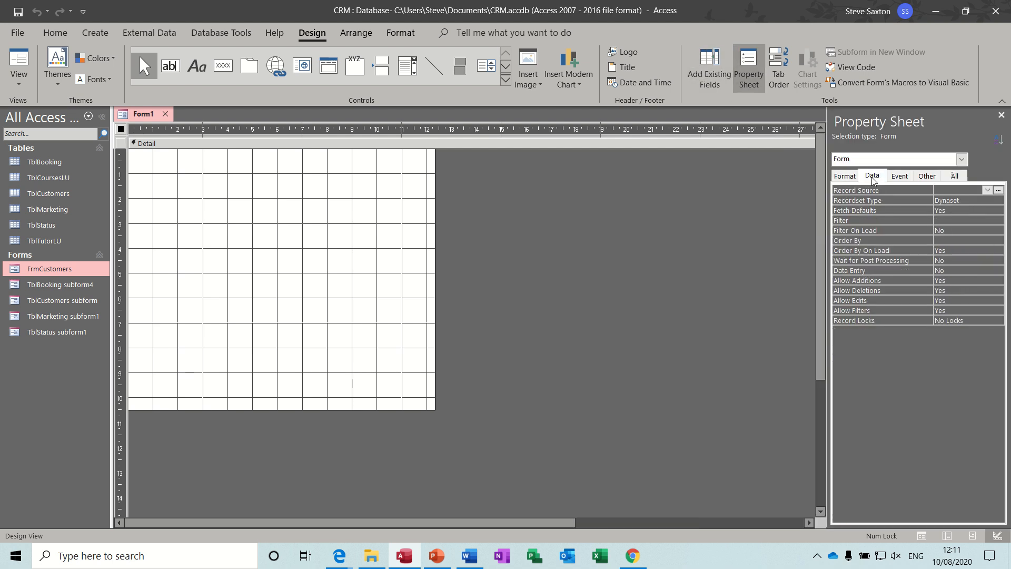
pyautogui.click(988, 190)
pyautogui.click(975, 221)
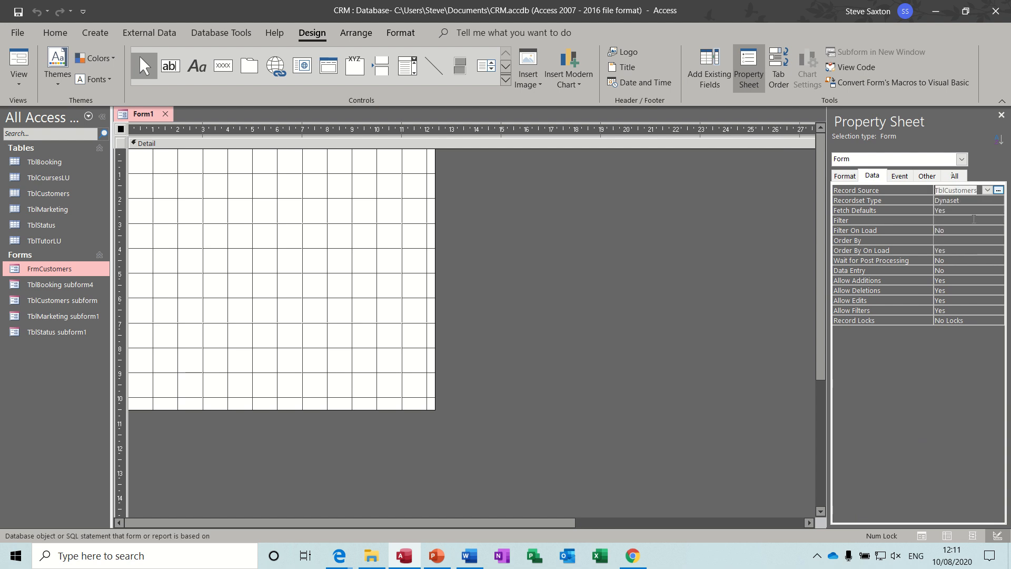
pyautogui.click(724, 79)
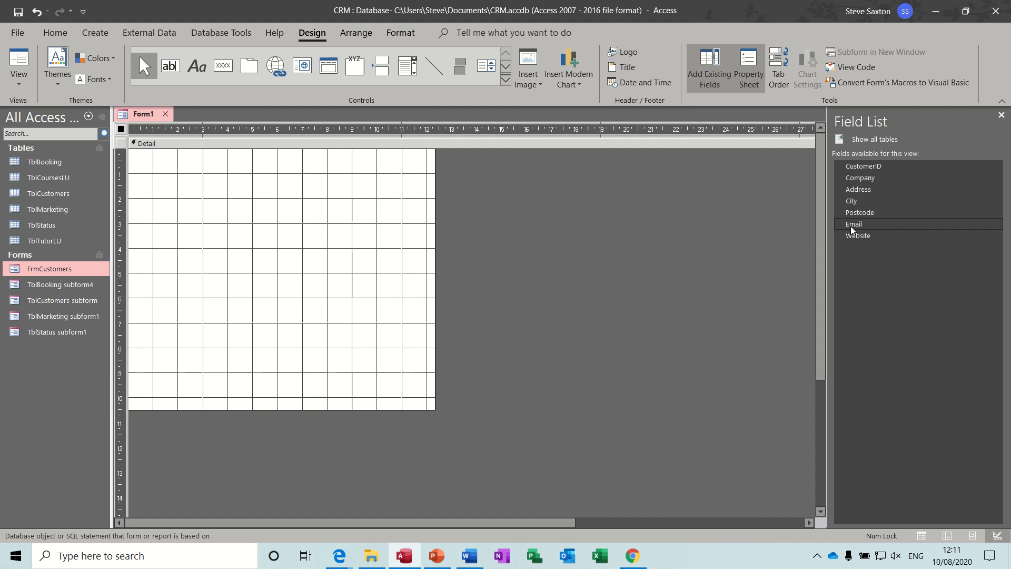
# Place all seven TblCustomers fields, CustomerID through Website, onto the form
pyautogui.click(864, 166)
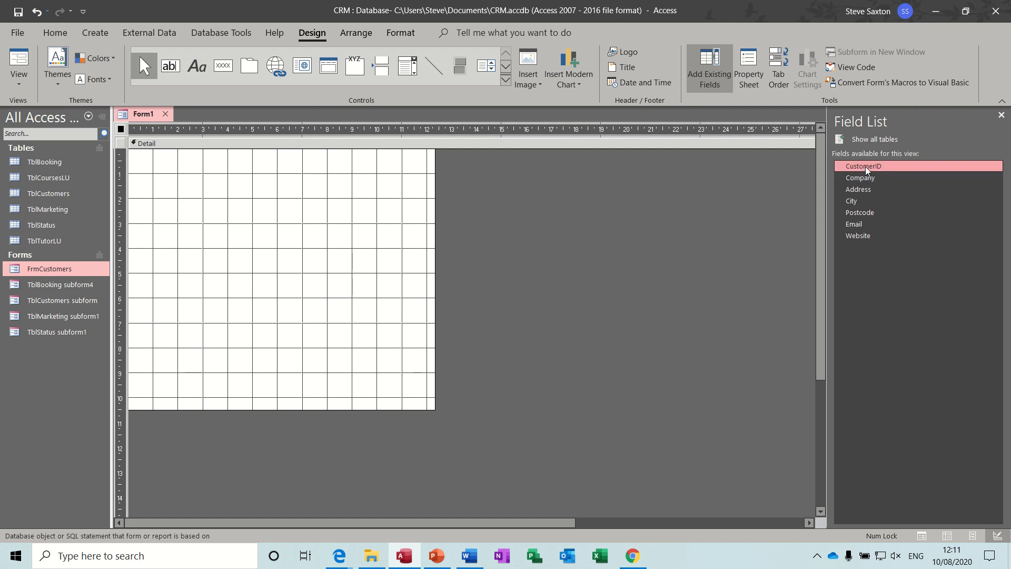
pyautogui.keyDown('shift'); pyautogui.click(865, 236); pyautogui.keyUp('shift')
pyautogui.moveTo(865, 241); pyautogui.dragTo(183, 153)
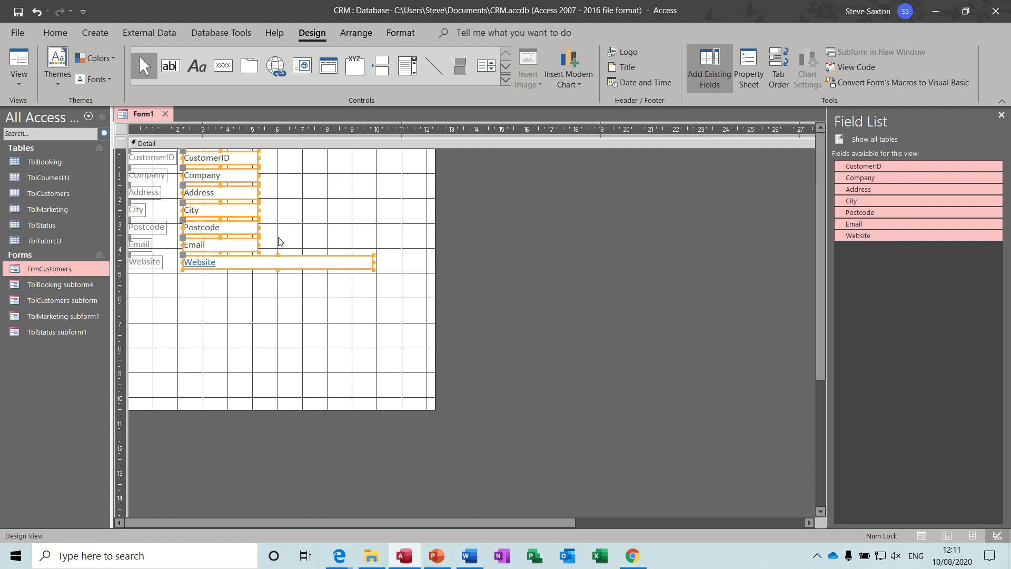
pyautogui.click(236, 283)
# Widen the Email, City, Address and Company text boxes
pyautogui.click(257, 247)
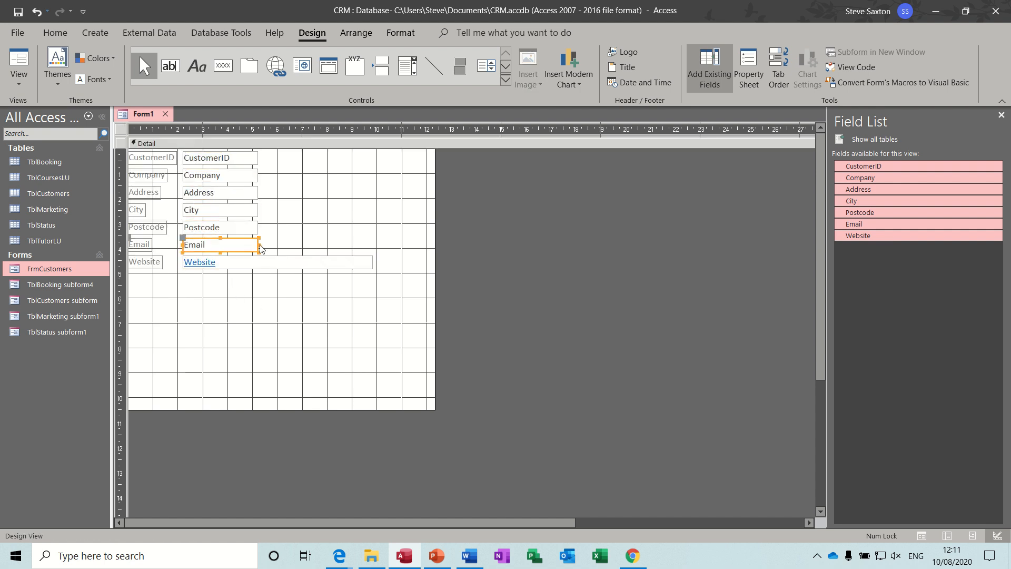
pyautogui.moveTo(260, 248); pyautogui.dragTo(376, 248)
pyautogui.click(370, 265)
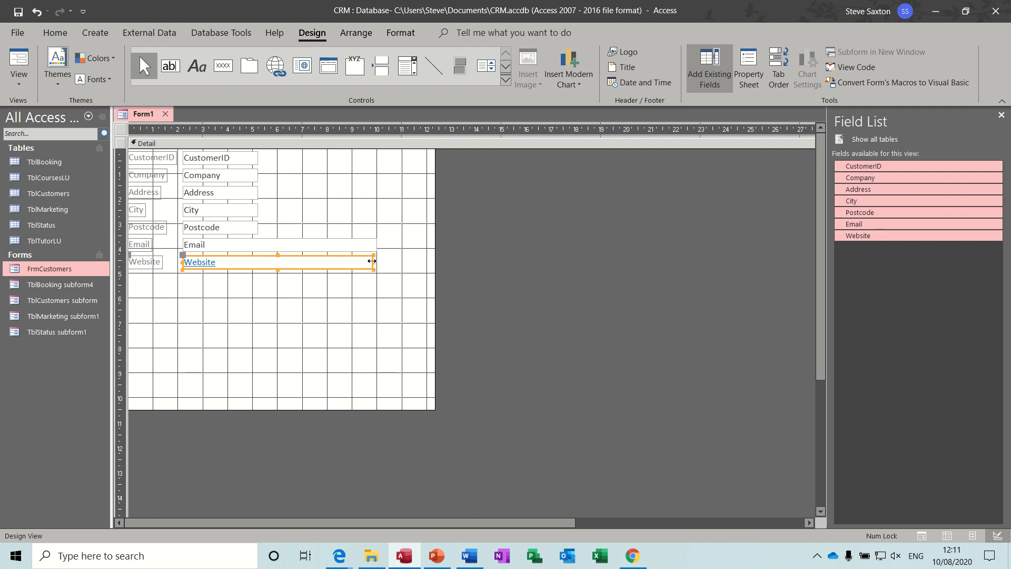
pyautogui.click(374, 261)
pyautogui.click(252, 209)
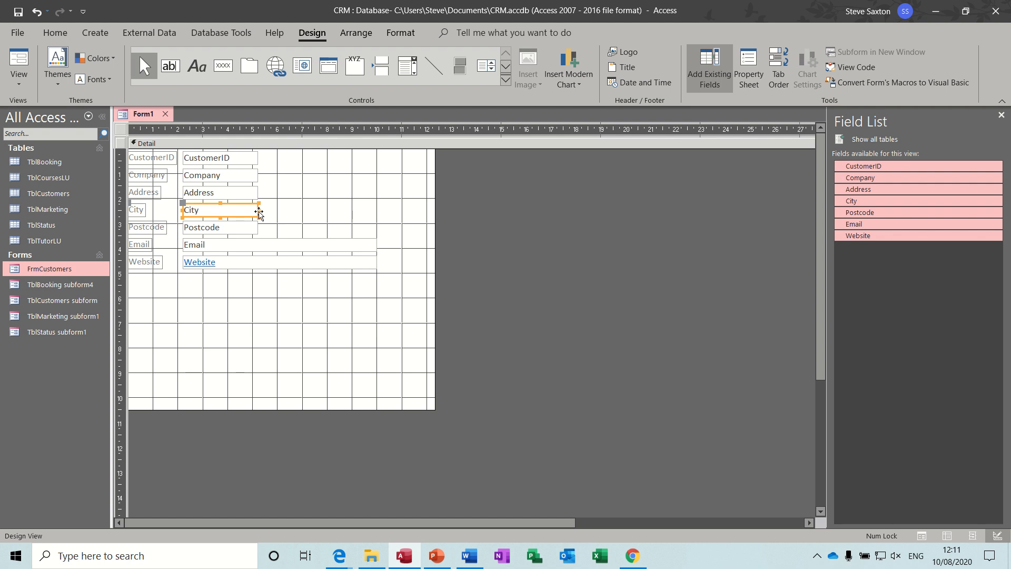
pyautogui.moveTo(259, 211); pyautogui.dragTo(352, 220)
pyautogui.click(256, 191)
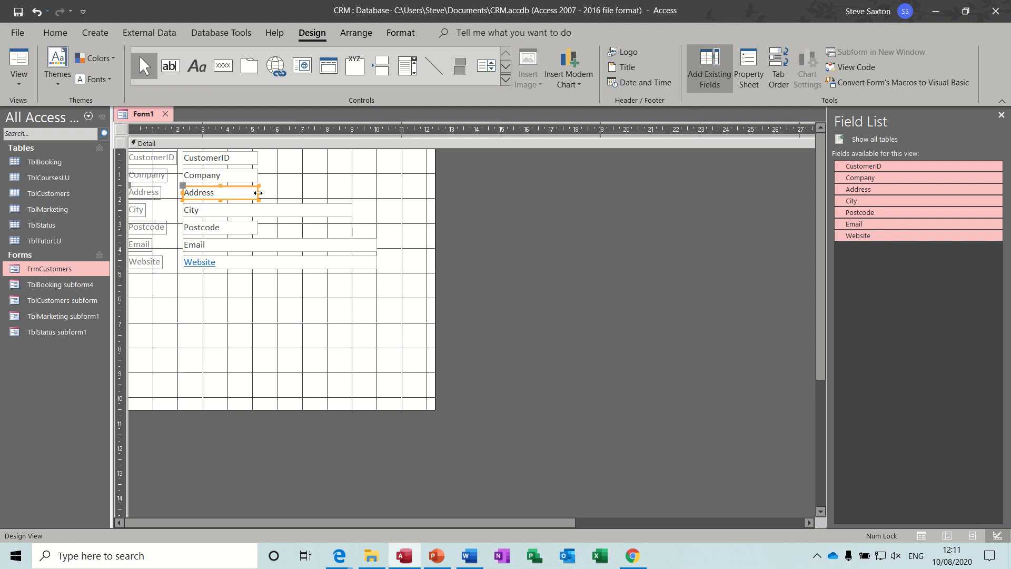
pyautogui.moveTo(258, 193); pyautogui.dragTo(352, 207)
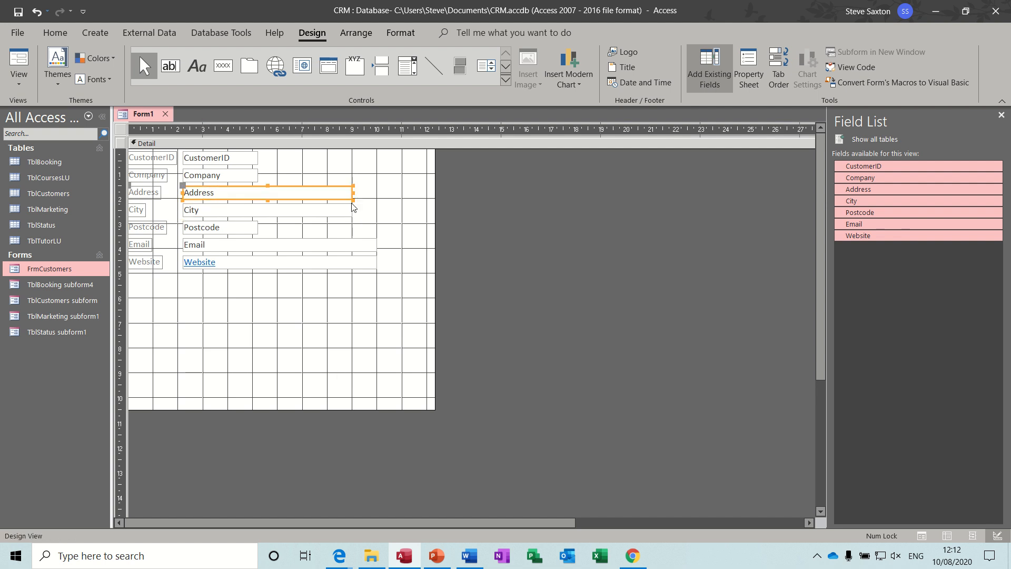
pyautogui.click(258, 174)
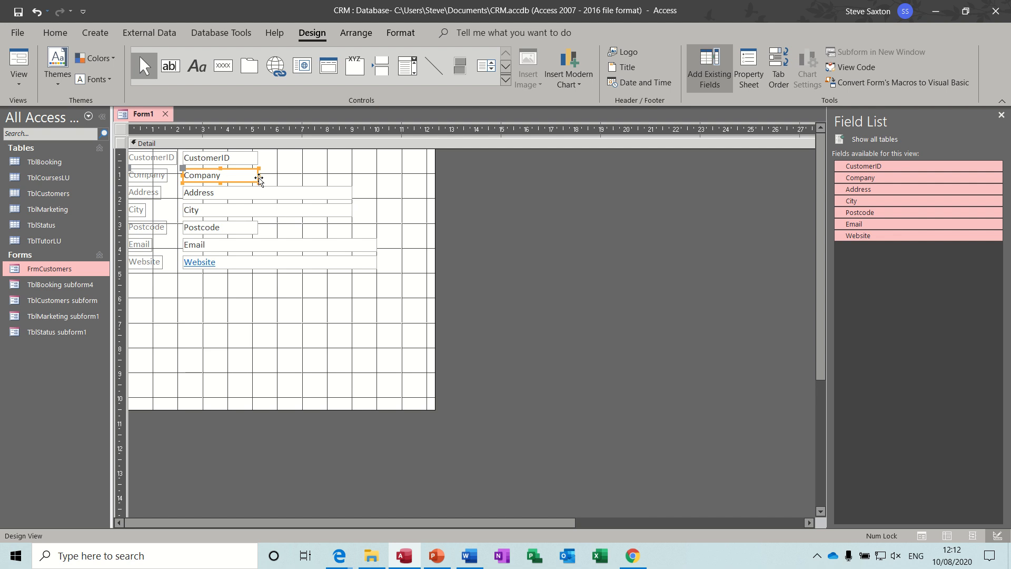
pyautogui.moveTo(259, 177); pyautogui.dragTo(380, 185)
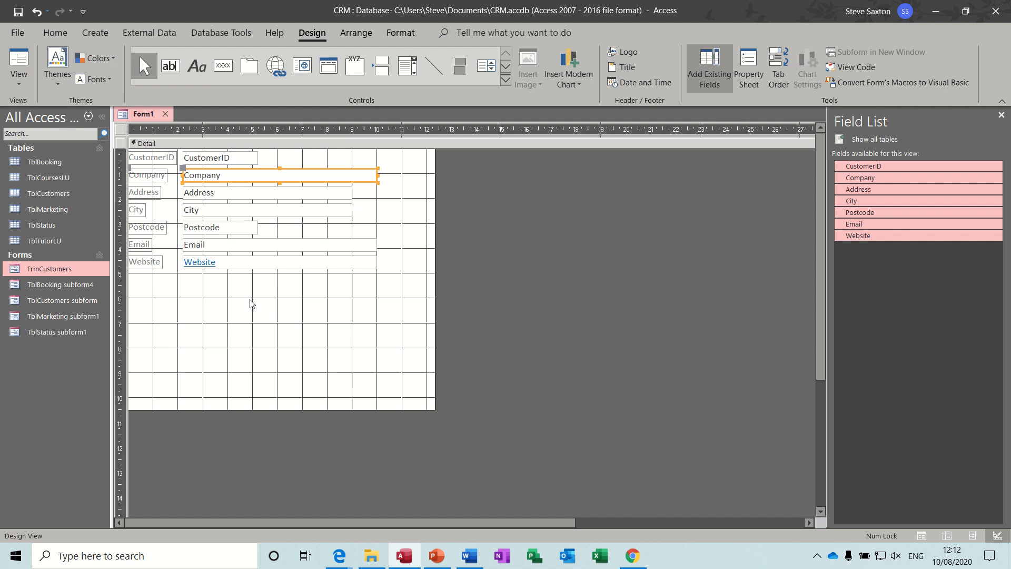
pyautogui.click(299, 292)
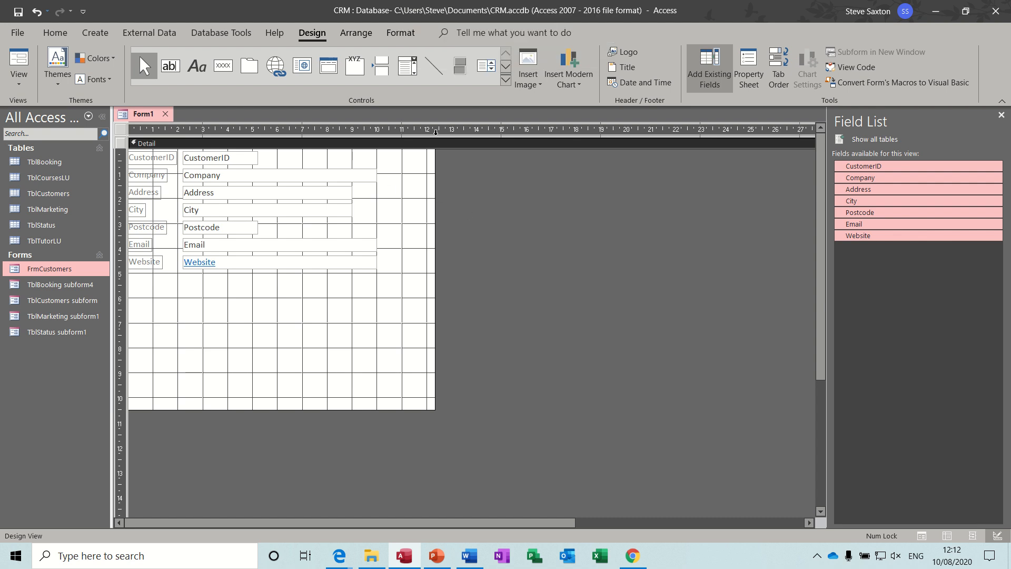
pyautogui.click(506, 80)
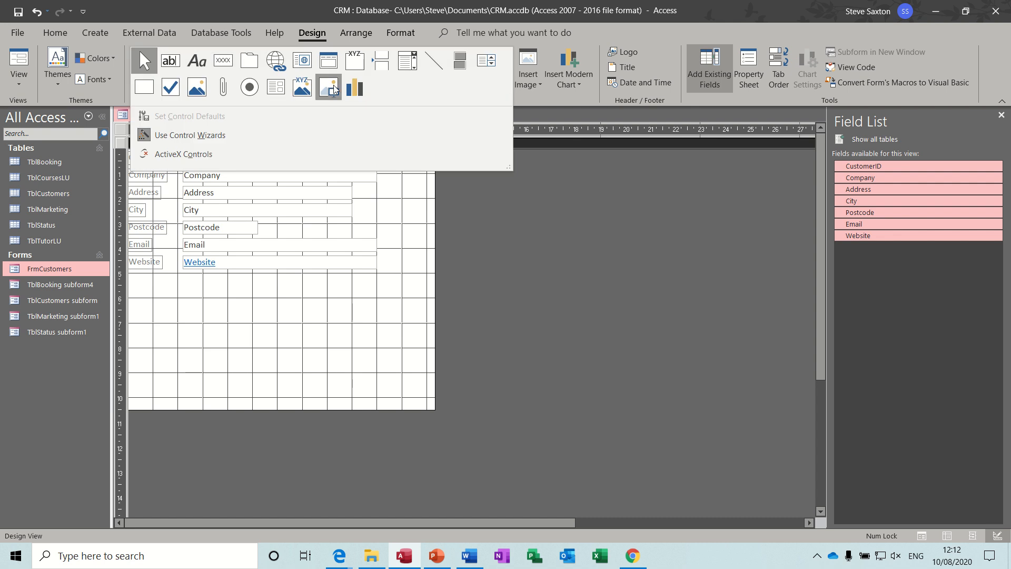
# Draw a subform below the customer fields, based on the TblStatus table
pyautogui.click(277, 91)
pyautogui.moveTo(161, 286); pyautogui.dragTo(730, 355)
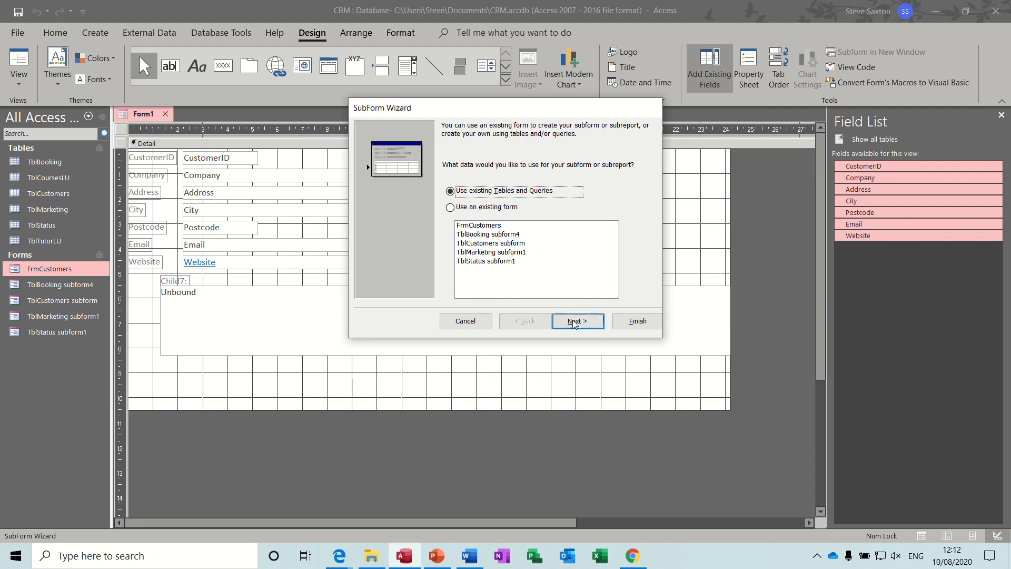
pyautogui.click(574, 322)
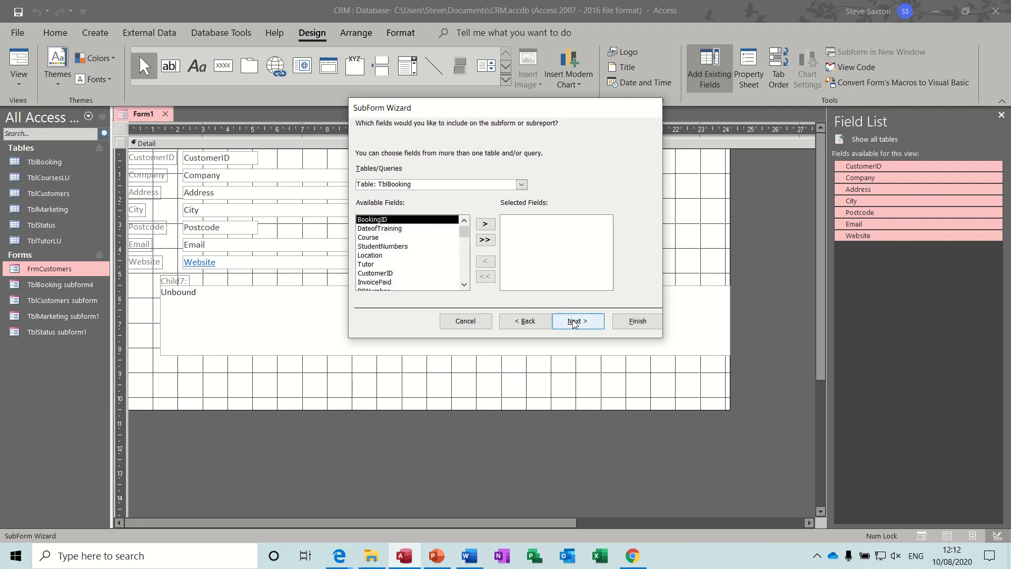
pyautogui.click(522, 185)
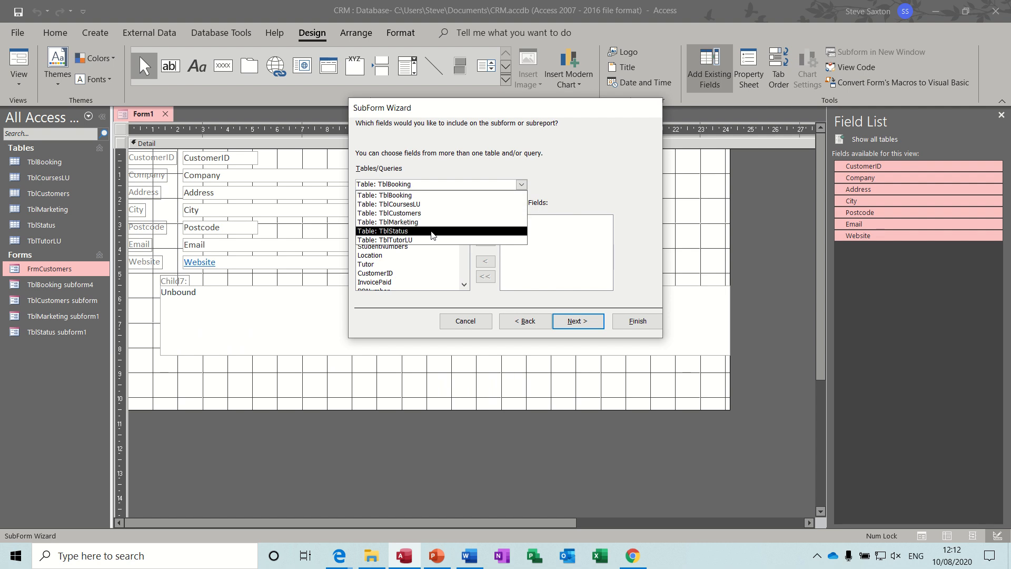
pyautogui.click(432, 232)
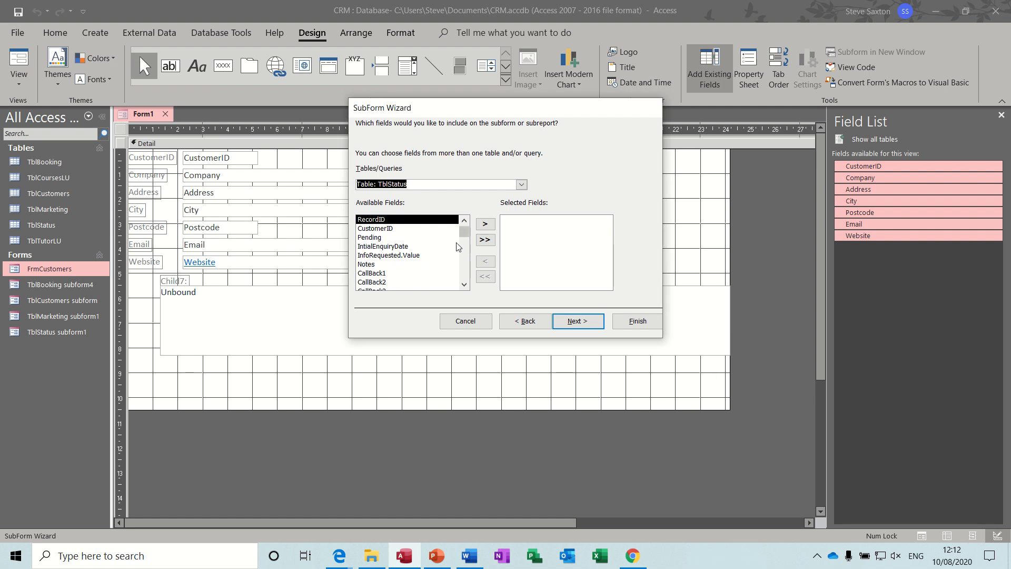
# Include every TblStatus field except CustomerID, link on CustomerID, and finish the subform
pyautogui.click(489, 241)
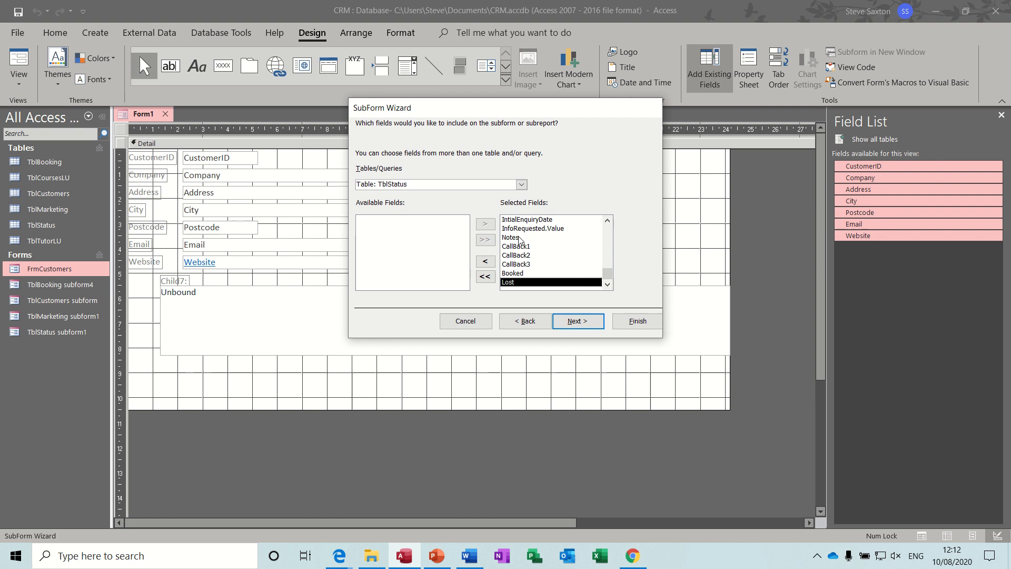
pyautogui.moveTo(609, 279); pyautogui.dragTo(608, 229)
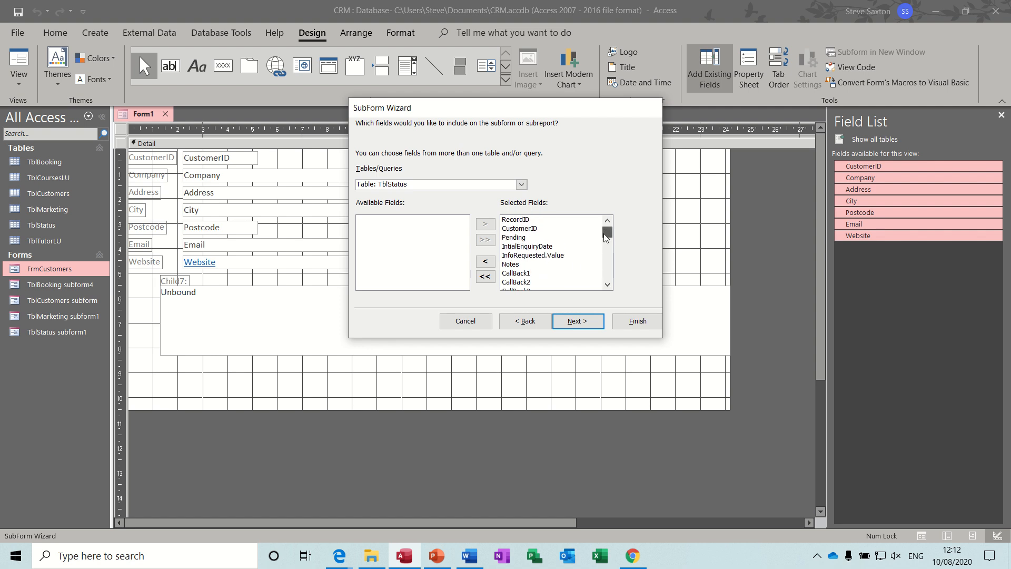
pyautogui.click(522, 231)
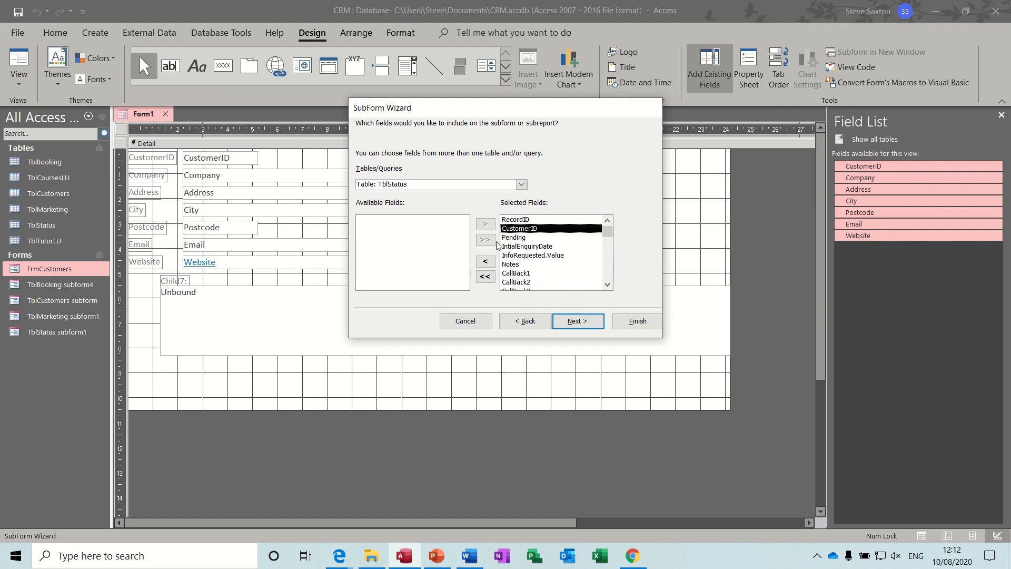
pyautogui.click(485, 263)
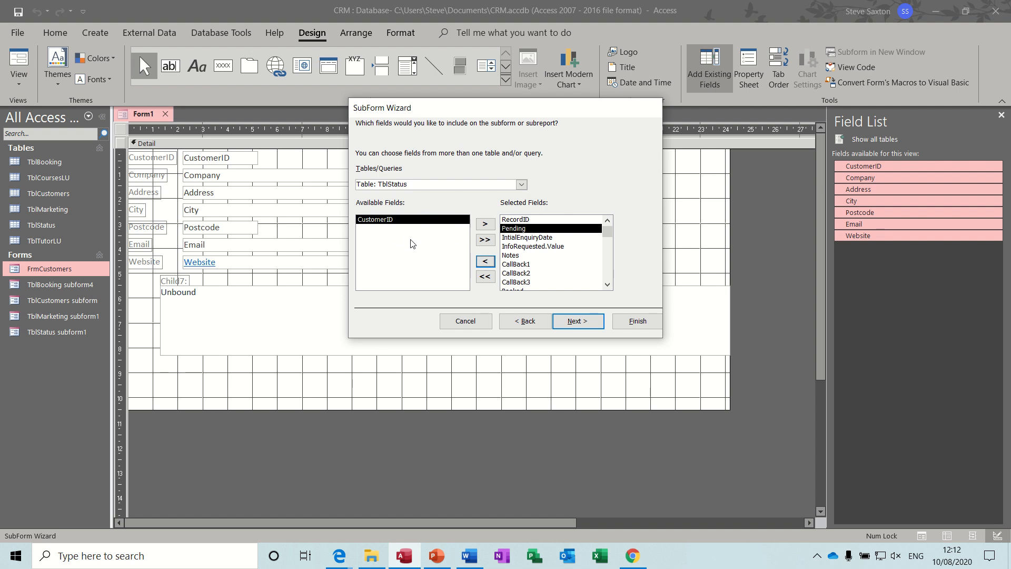
pyautogui.click(575, 321)
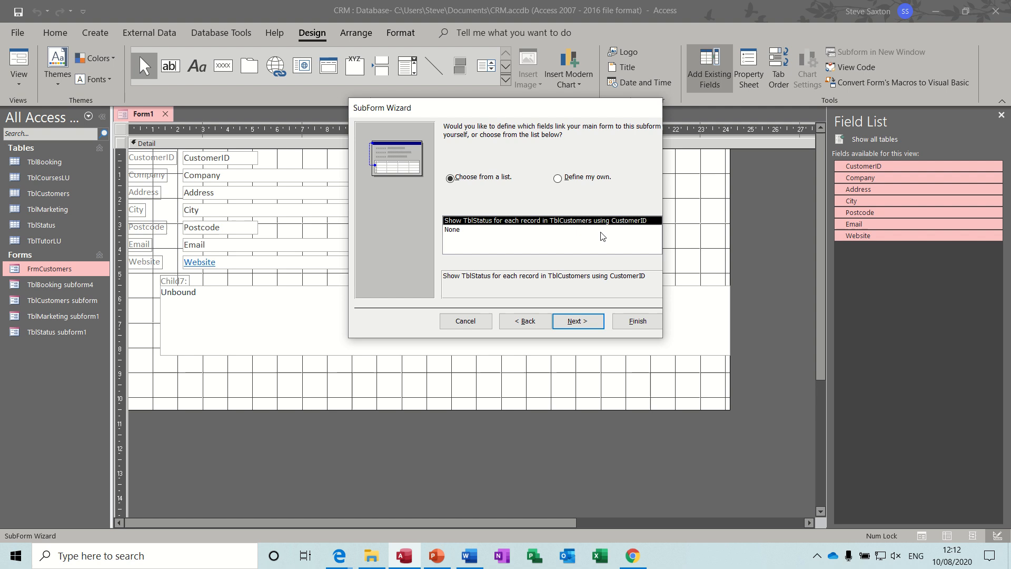
pyautogui.click(579, 323)
pyautogui.click(631, 323)
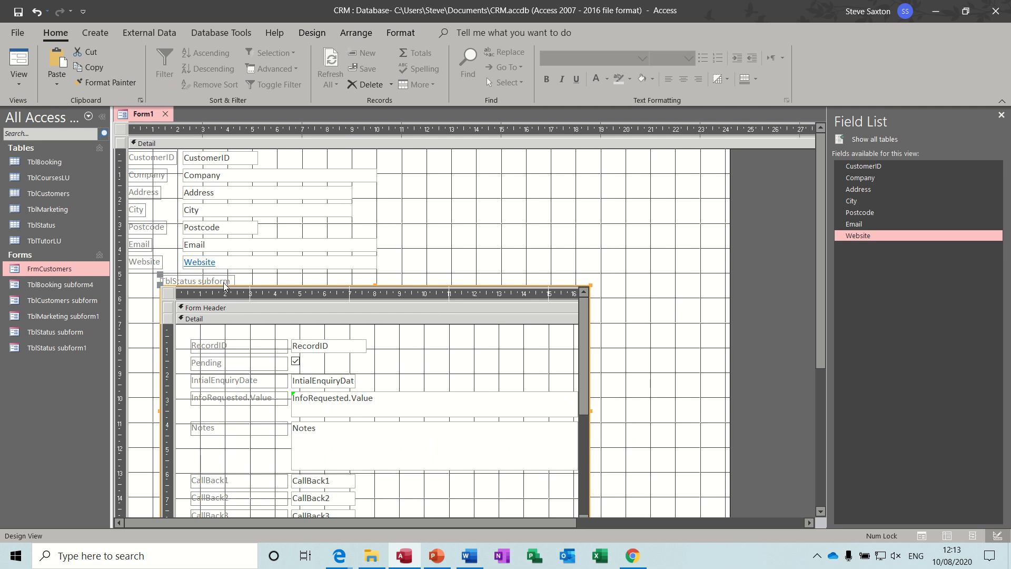
# Delete the subform's label, move it to the left edge, and widen it
pyautogui.click(224, 281)
pyautogui.press('Delete')
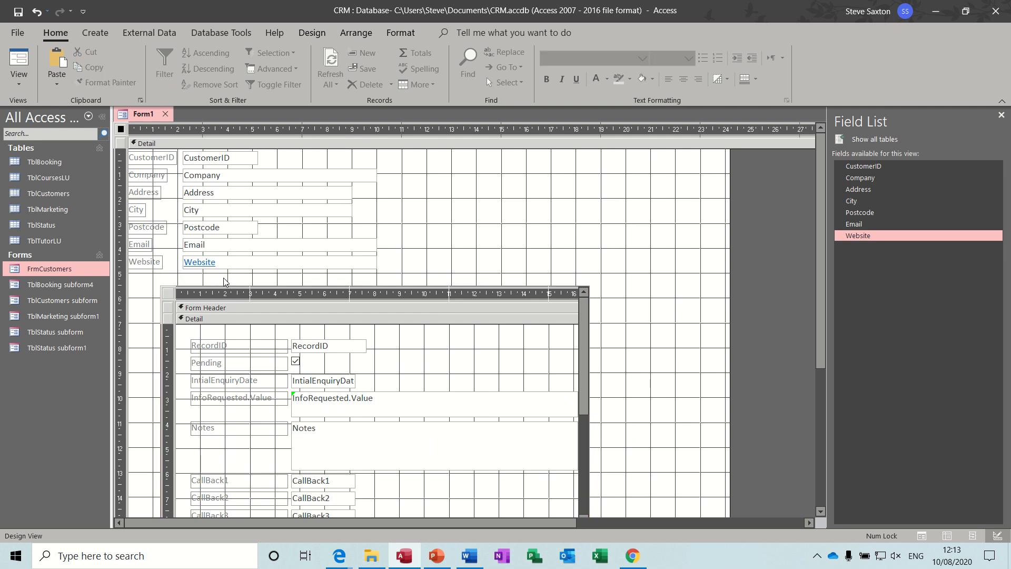
pyautogui.click(140, 286)
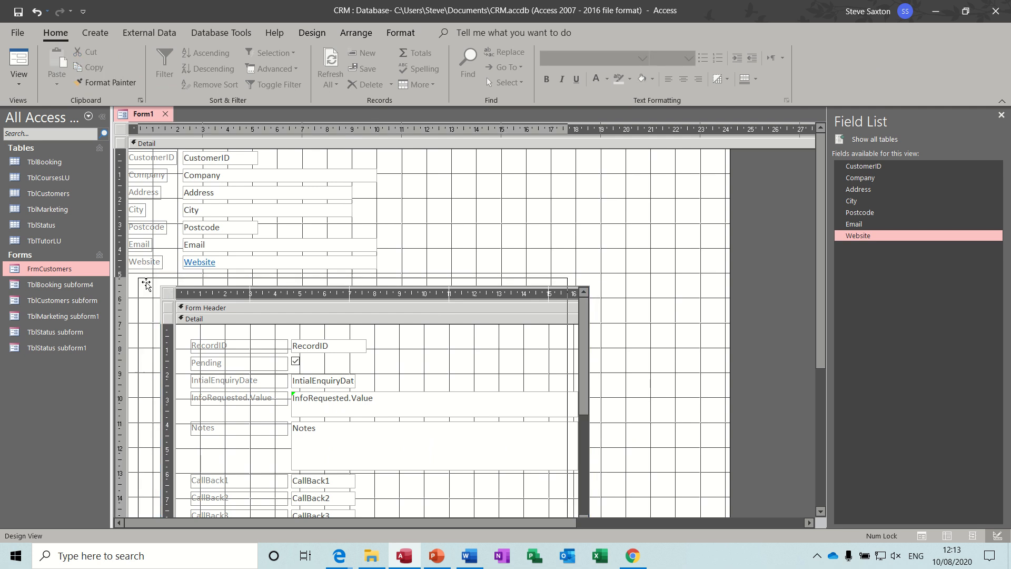
pyautogui.moveTo(141, 287); pyautogui.dragTo(137, 284)
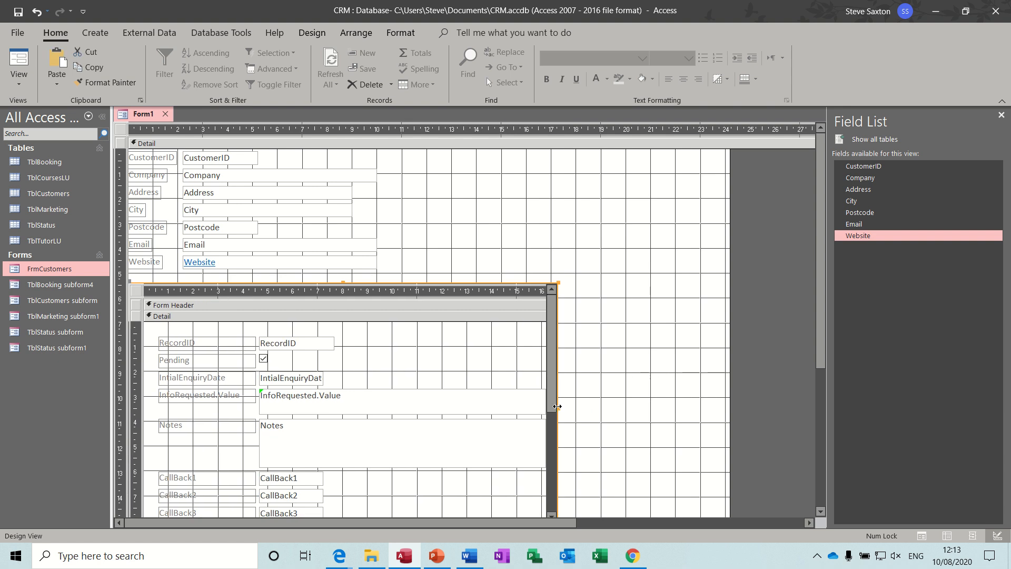
pyautogui.moveTo(557, 408); pyautogui.dragTo(779, 399)
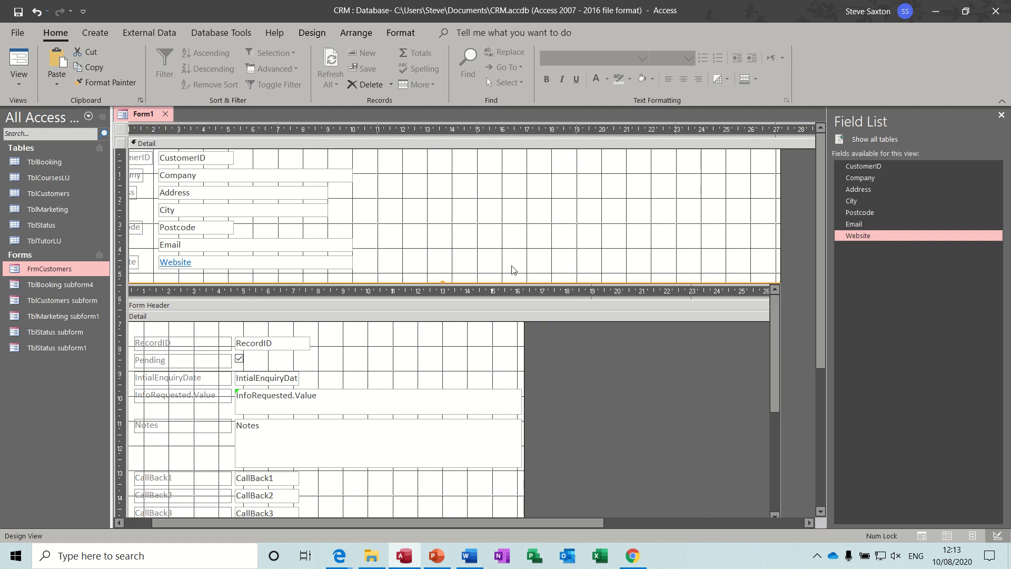
# Test the form in Form View and inspect the #Name? error in InfoRequested.Value
pyautogui.click(24, 61)
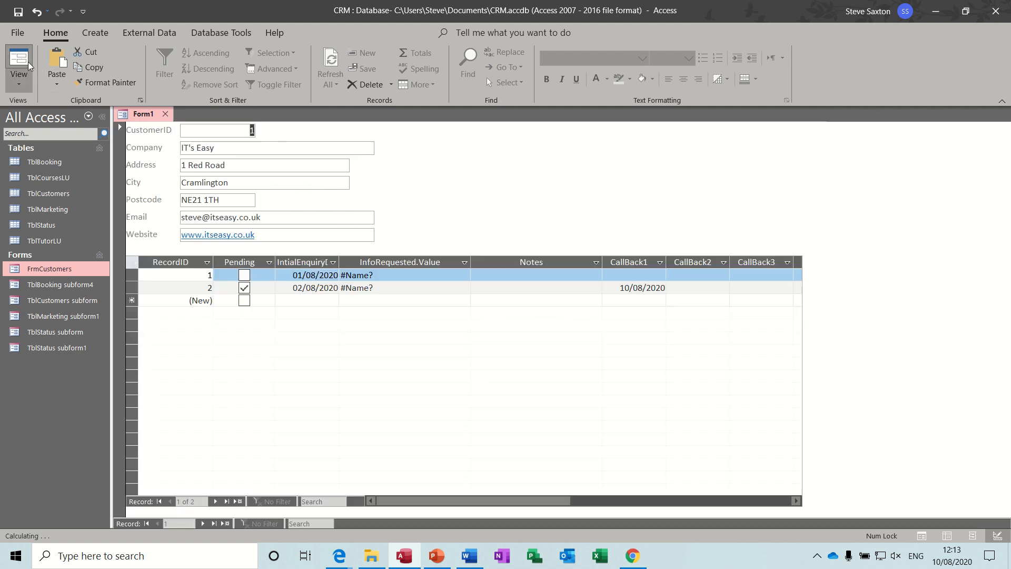
pyautogui.click(429, 275)
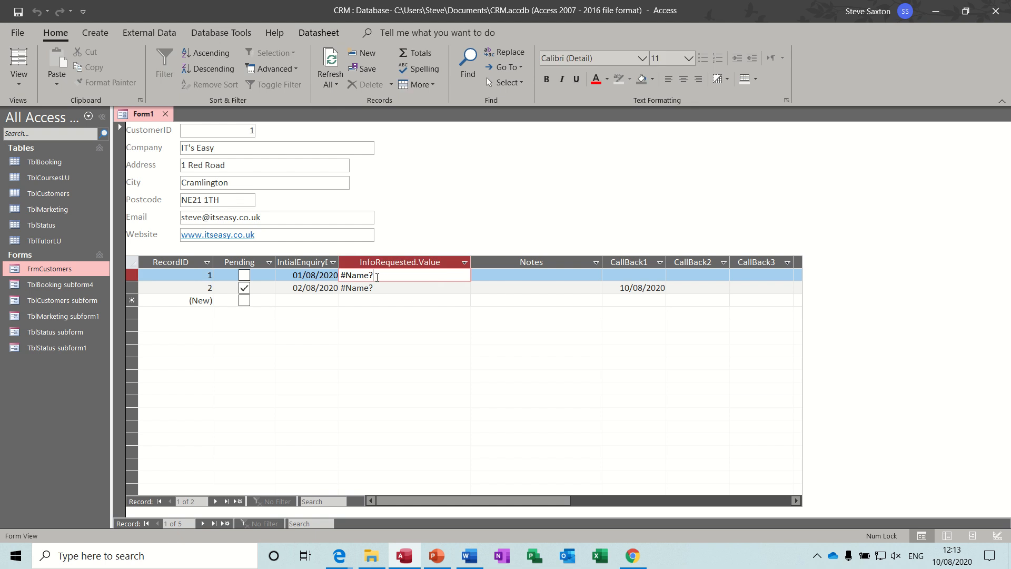
pyautogui.moveTo(381, 276)
pyautogui.mouseDown()
pyautogui.moveTo(340, 276)
pyautogui.moveTo(382, 277)
pyautogui.mouseUp()
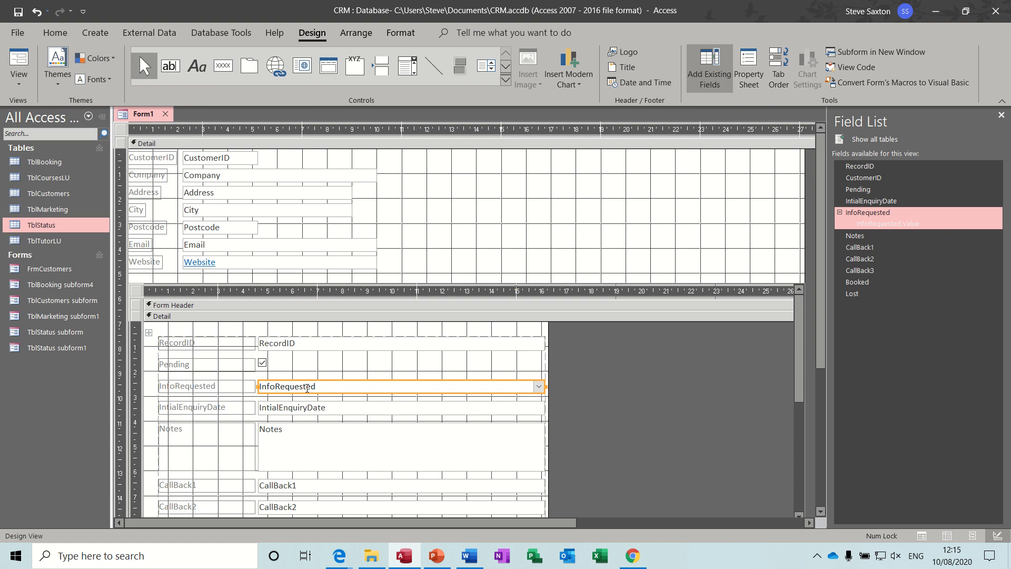
# Swap the broken InfoRequested.Value combo for the InfoRequested field, stack the subform controls, and view the form
pyautogui.press('Delete')
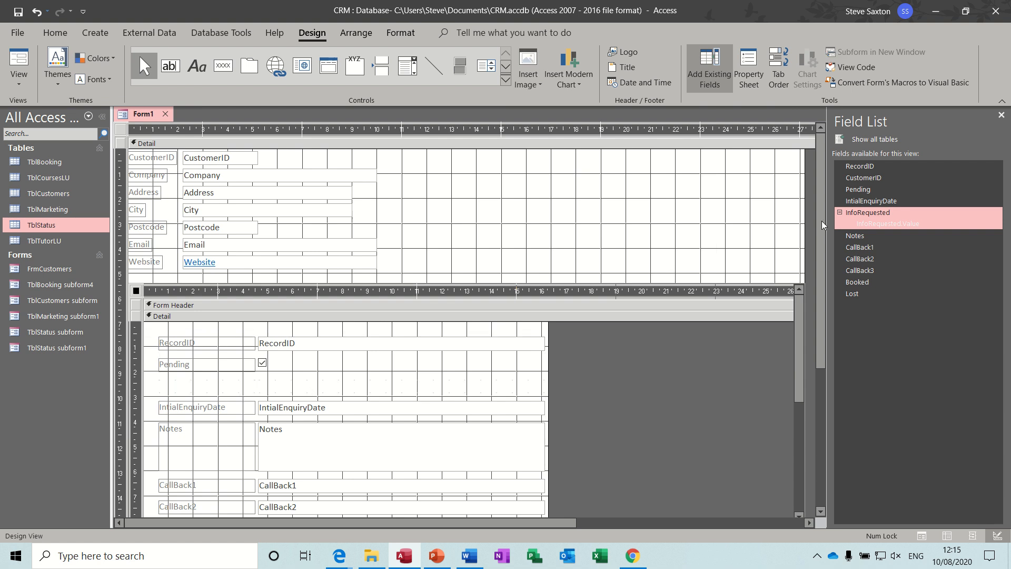
pyautogui.doubleClick(885, 213)
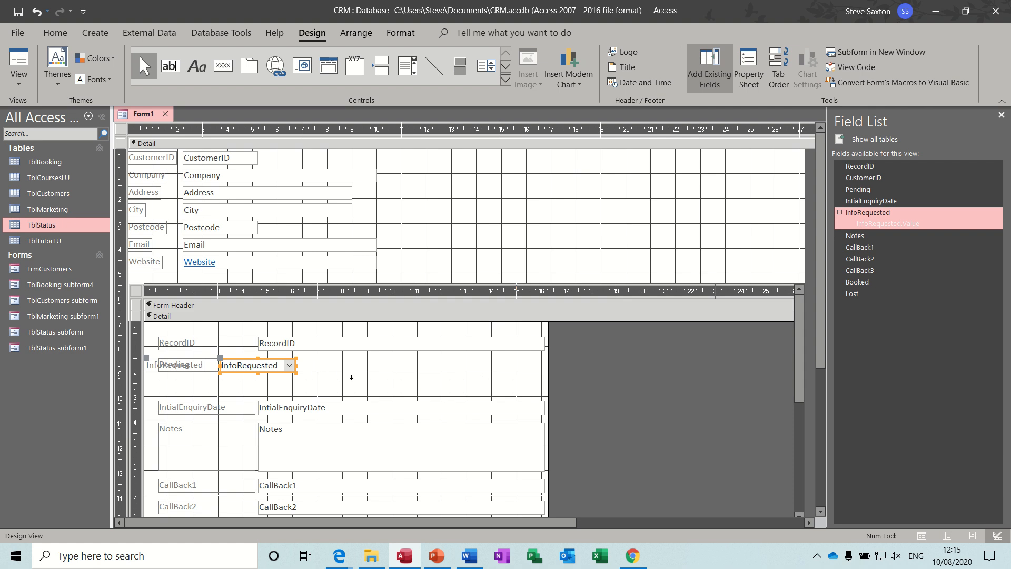
pyautogui.hotkey('ctrl', 'a')
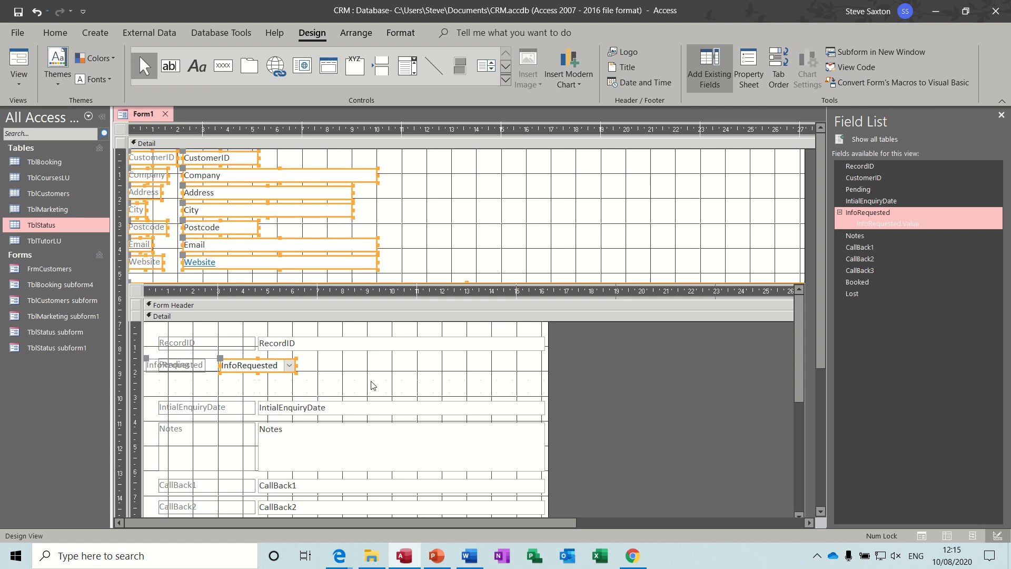
pyautogui.click(372, 385)
pyautogui.hotkey('ctrl', 'a')
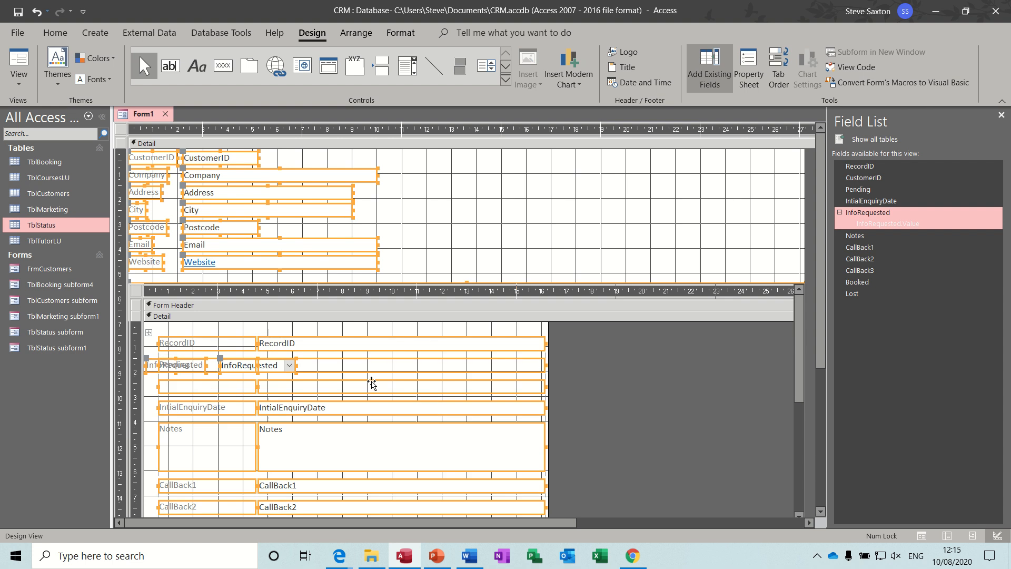
pyautogui.click(355, 35)
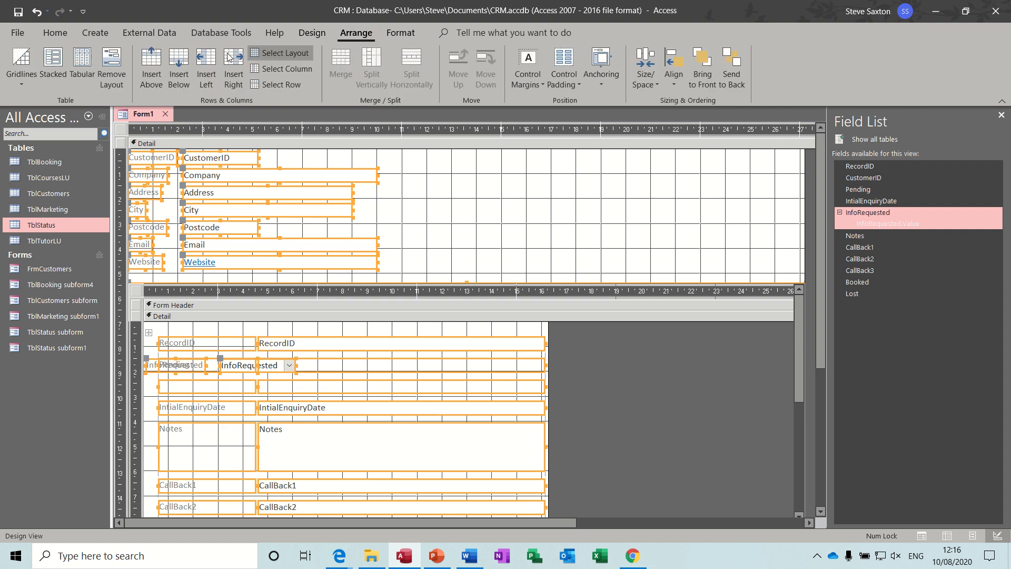
pyautogui.click(51, 58)
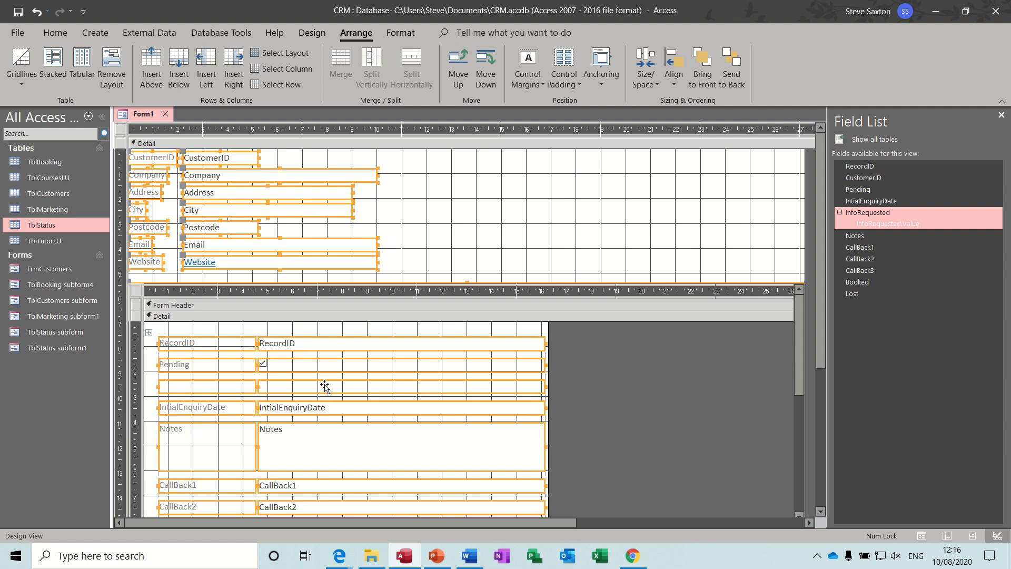
pyautogui.click(307, 34)
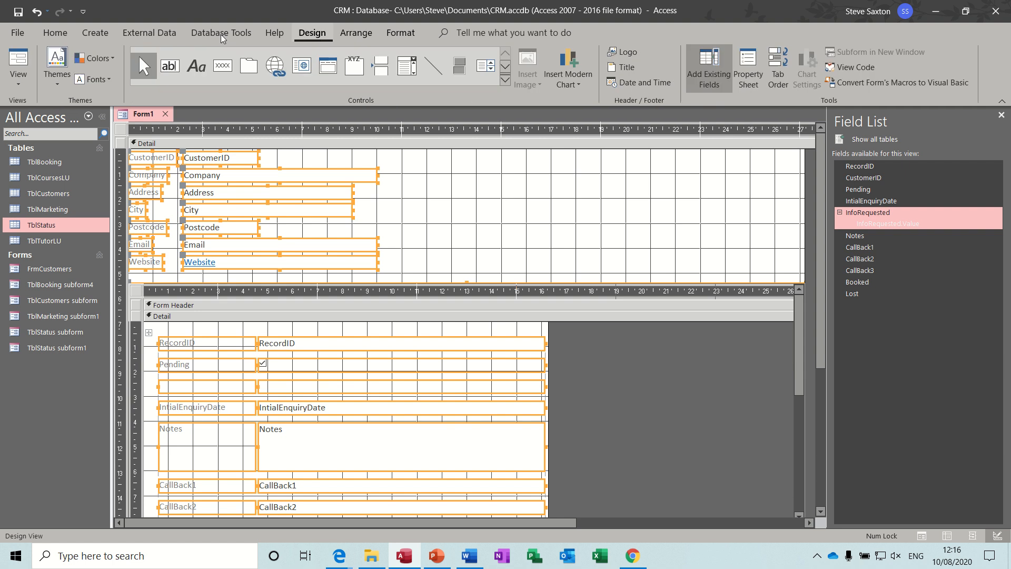
pyautogui.click(19, 62)
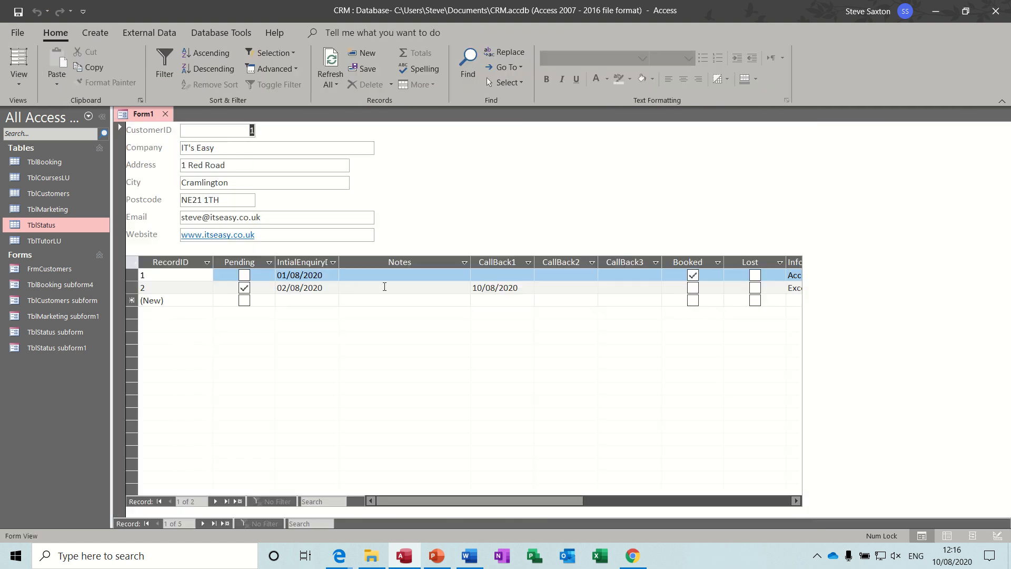
# Drag the subform's InfoRequested column to sit between IntialEnquiryDate and Notes
pyautogui.moveTo(549, 500); pyautogui.dragTo(594, 504)
pyautogui.click(705, 275)
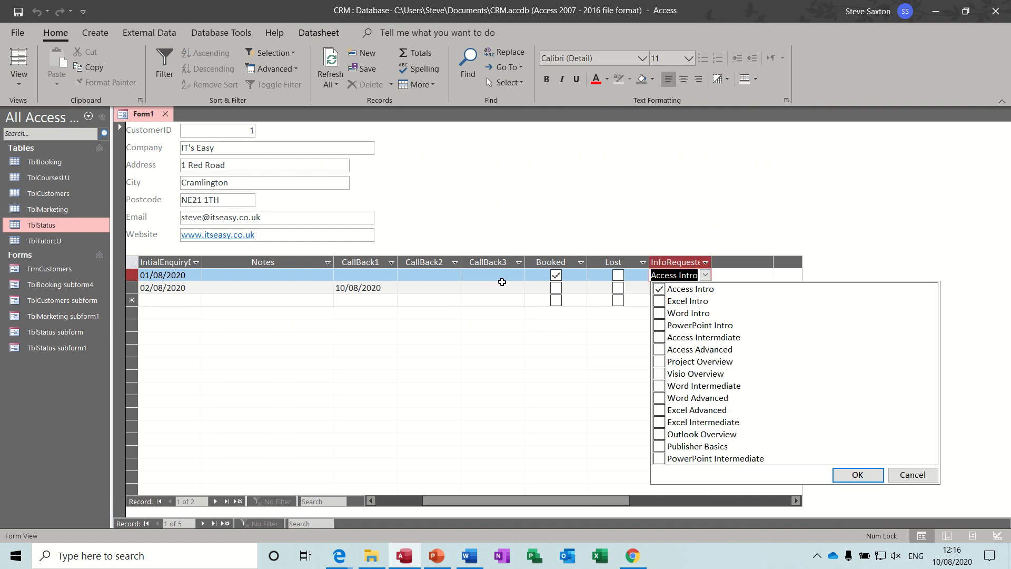
pyautogui.click(685, 262)
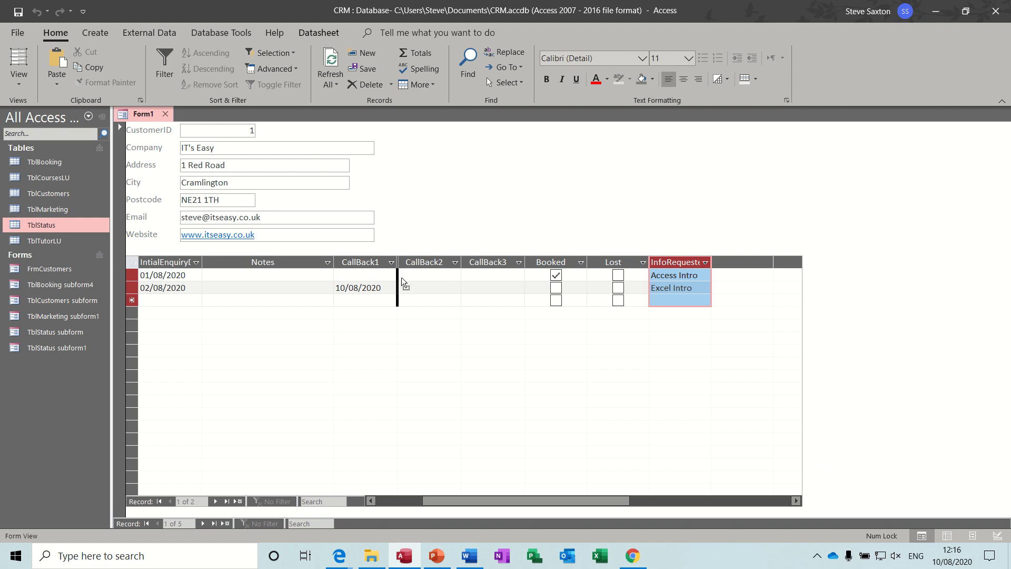
pyautogui.moveTo(401, 277); pyautogui.dragTo(262, 275)
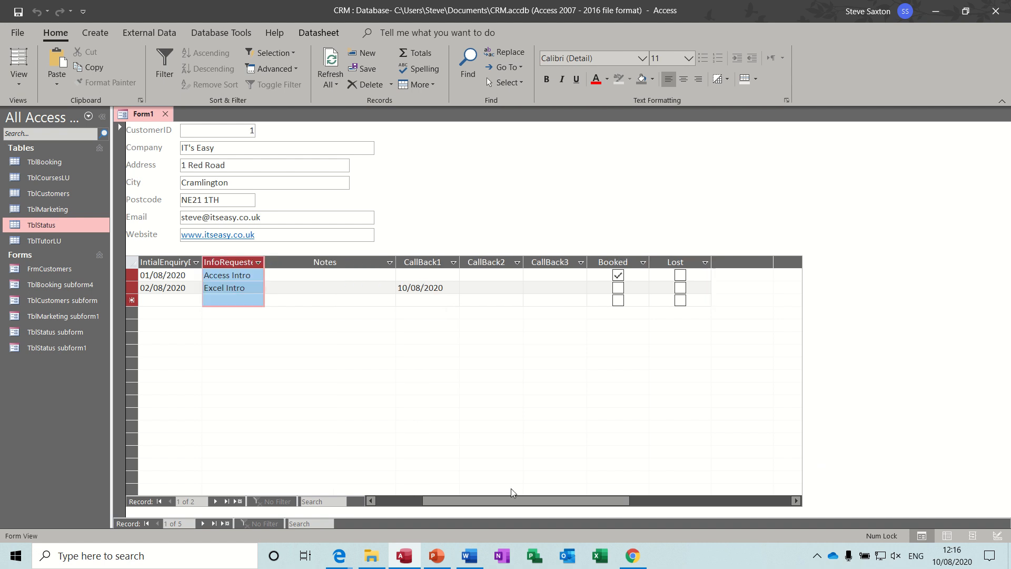
pyautogui.moveTo(504, 497); pyautogui.dragTo(447, 499)
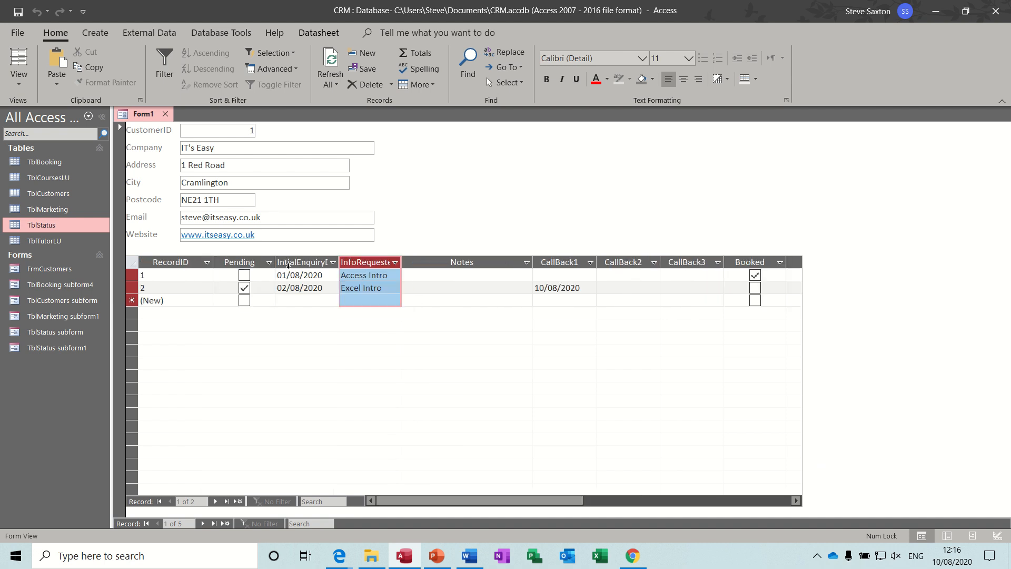
pyautogui.click(406, 274)
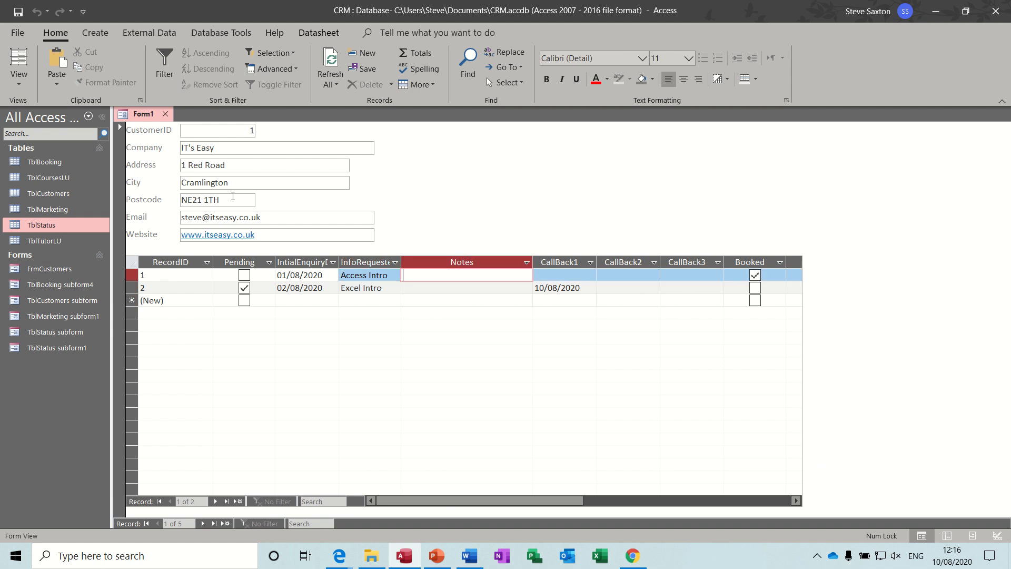
# Save the new form under the name FrmCustomers1
pyautogui.click(18, 11)
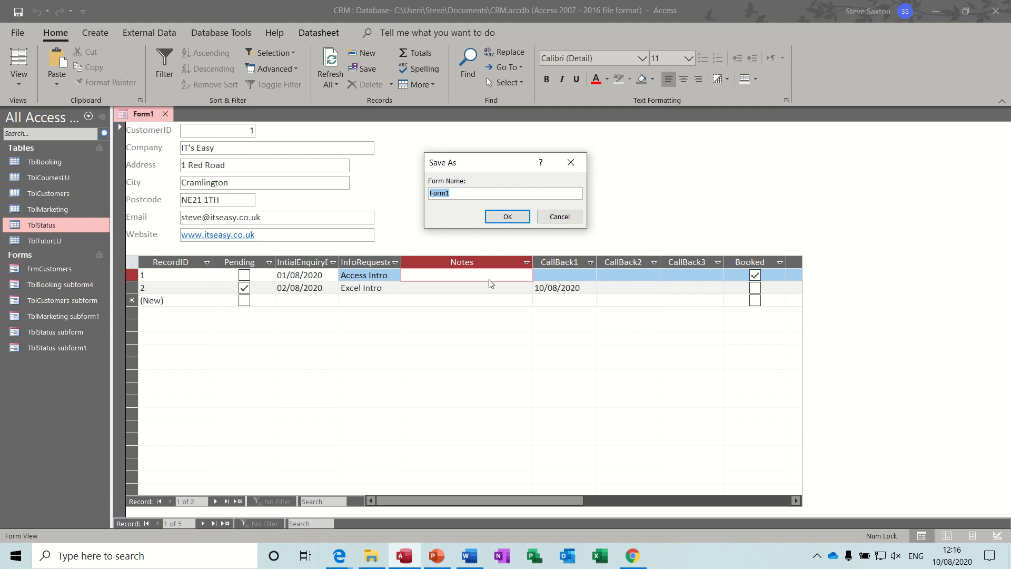
pyautogui.write('F')
pyautogui.click(515, 219)
pyautogui.click(450, 287)
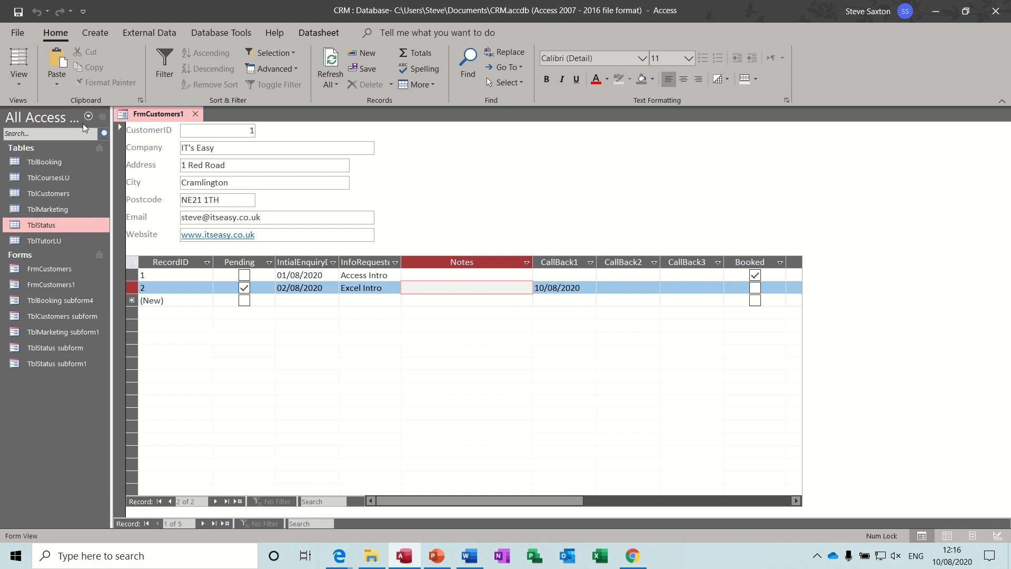
# In Design View, stretch the status subform far to the right and much shorter, then check it in Form View
pyautogui.click(20, 84)
pyautogui.click(48, 203)
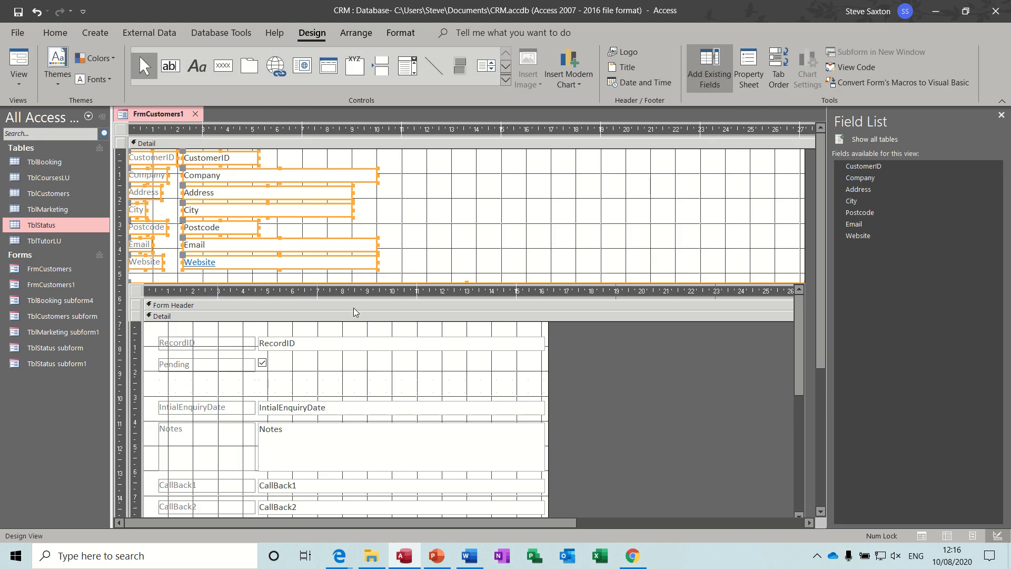
pyautogui.click(138, 292)
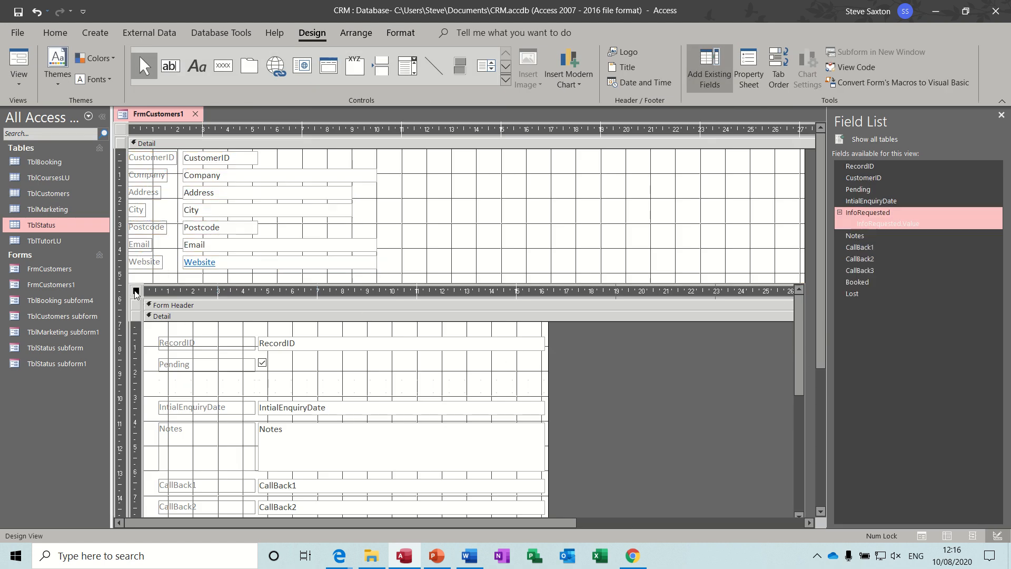
pyautogui.click(1001, 115)
pyautogui.scroll(-3, 1007, 293)
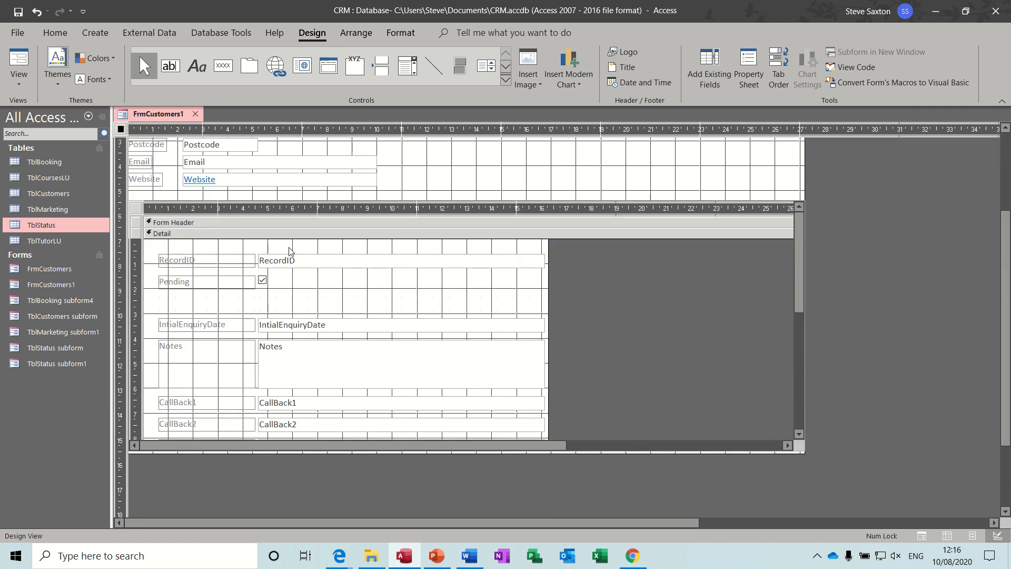
pyautogui.click(136, 209)
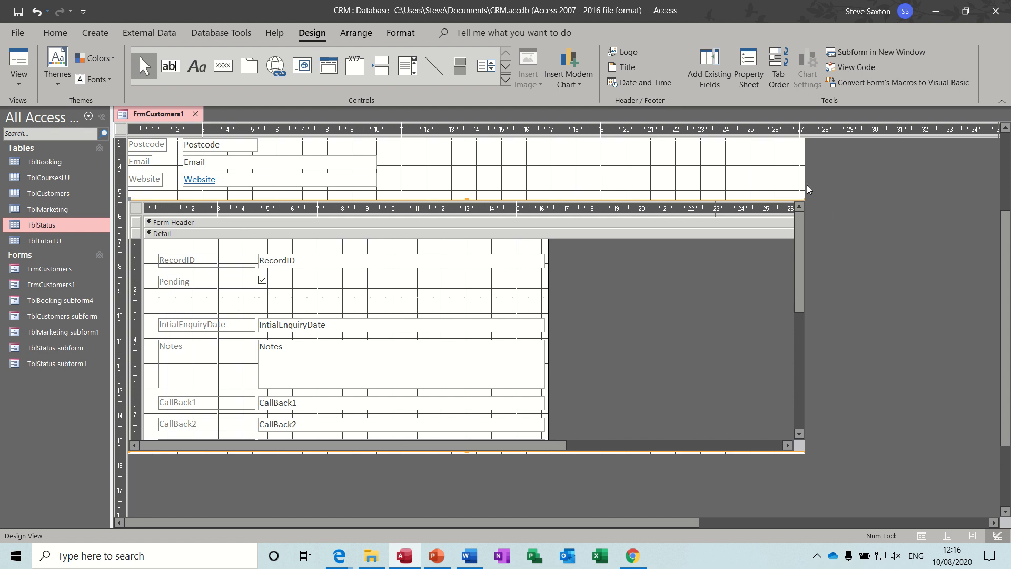
pyautogui.moveTo(805, 185); pyautogui.dragTo(838, 185)
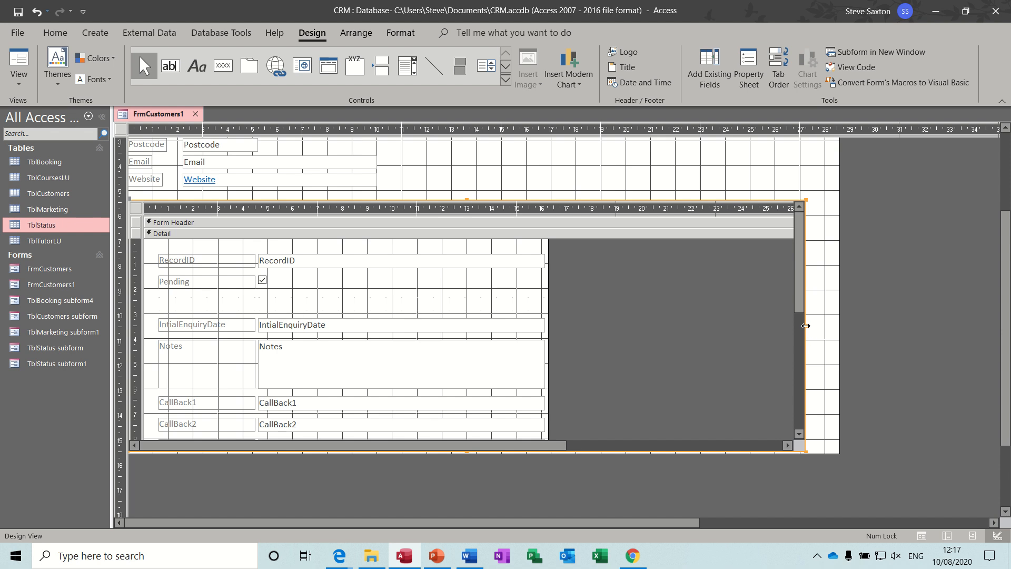
pyautogui.moveTo(806, 326); pyautogui.dragTo(989, 325)
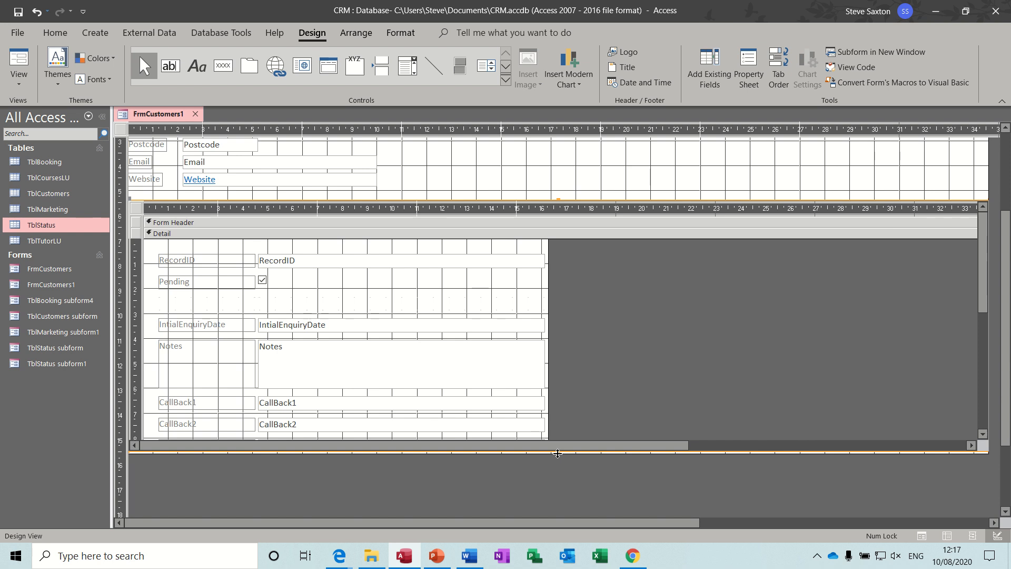
pyautogui.moveTo(558, 453); pyautogui.dragTo(560, 500)
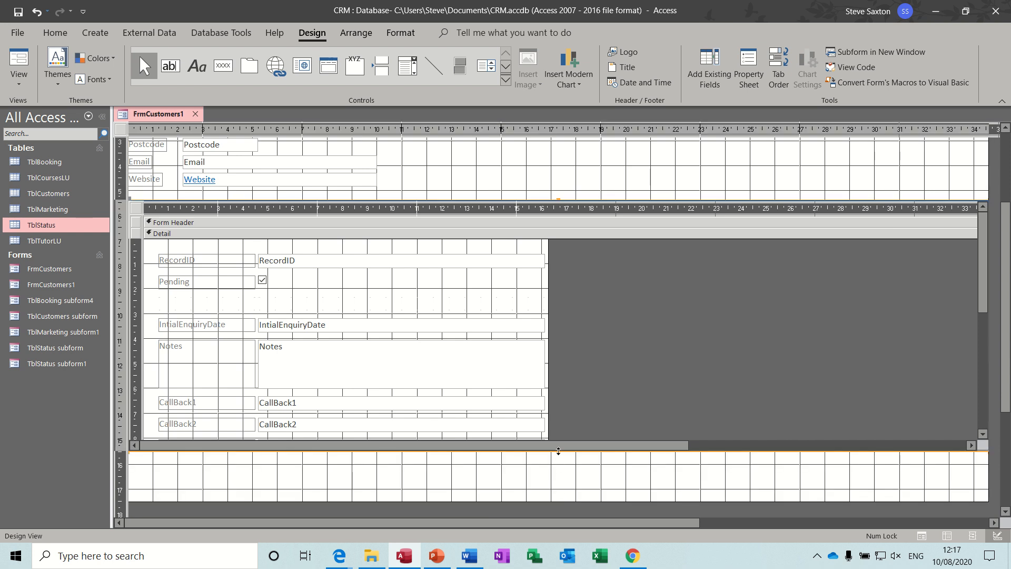
pyautogui.moveTo(558, 452); pyautogui.dragTo(544, 316)
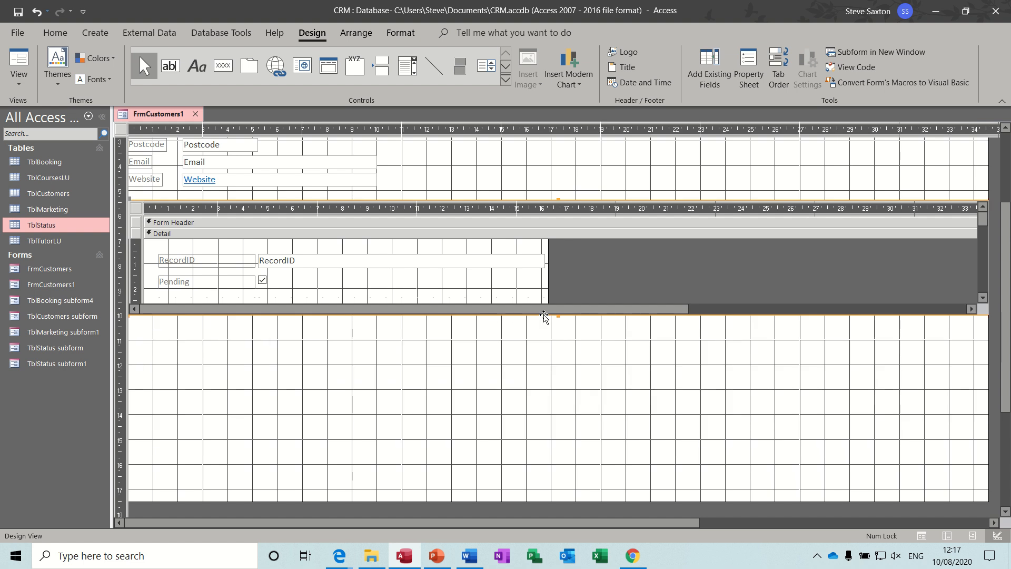
pyautogui.click(28, 60)
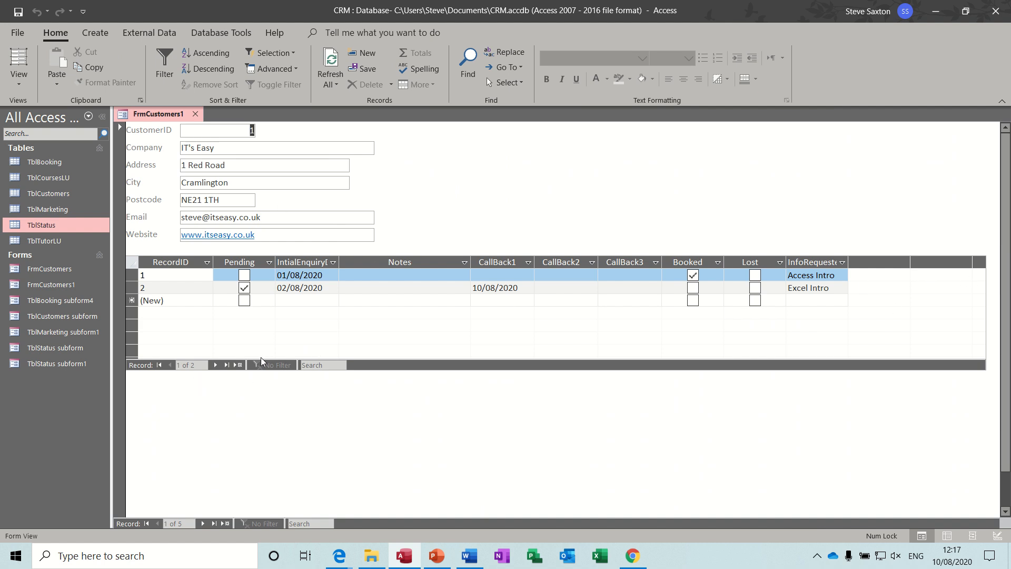
# Set the TblStatus subform's Record Selectors and Navigation Buttons to No, then return to Form View
pyautogui.click(19, 79)
pyautogui.click(63, 204)
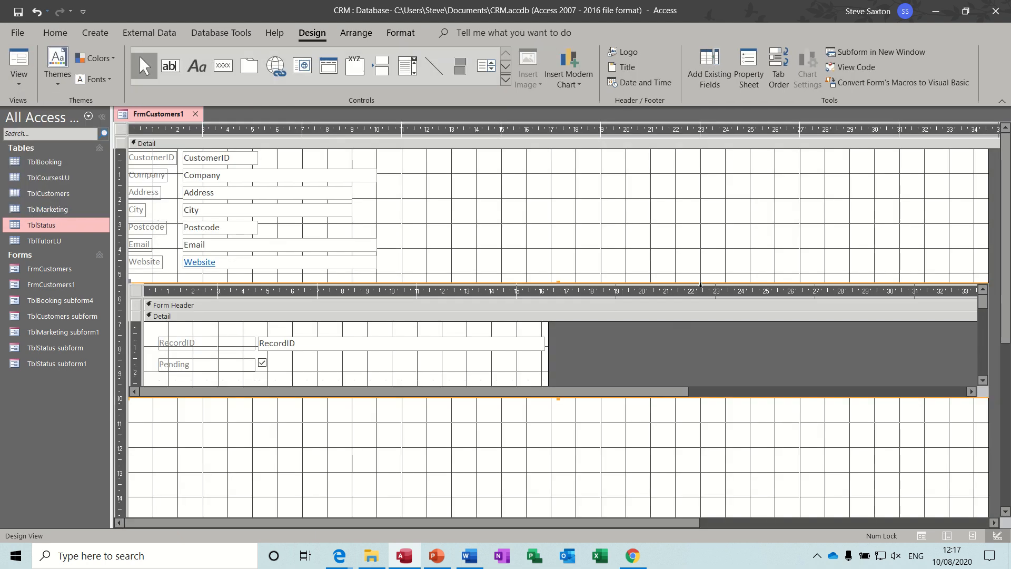
pyautogui.click(750, 65)
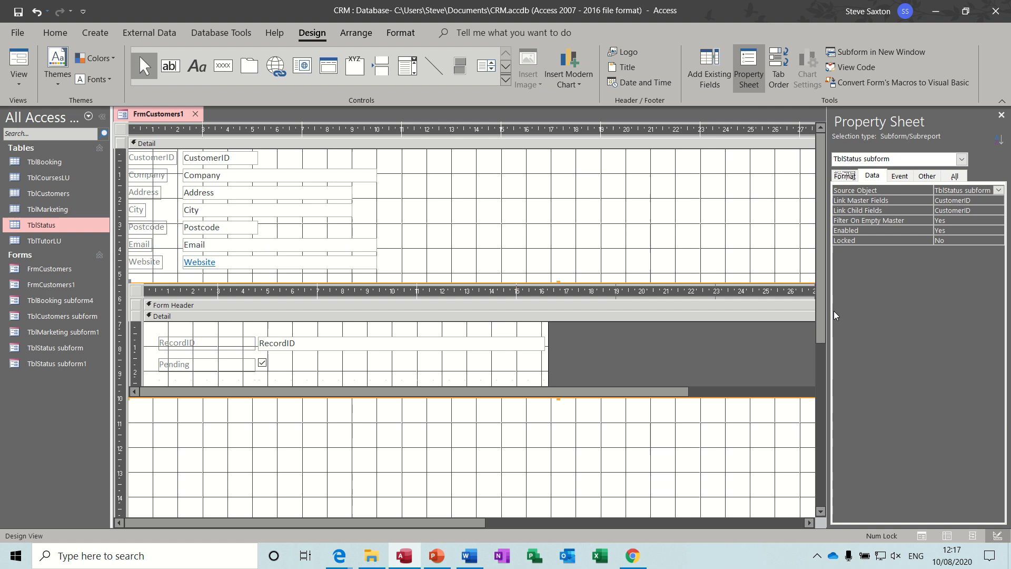
pyautogui.click(137, 291)
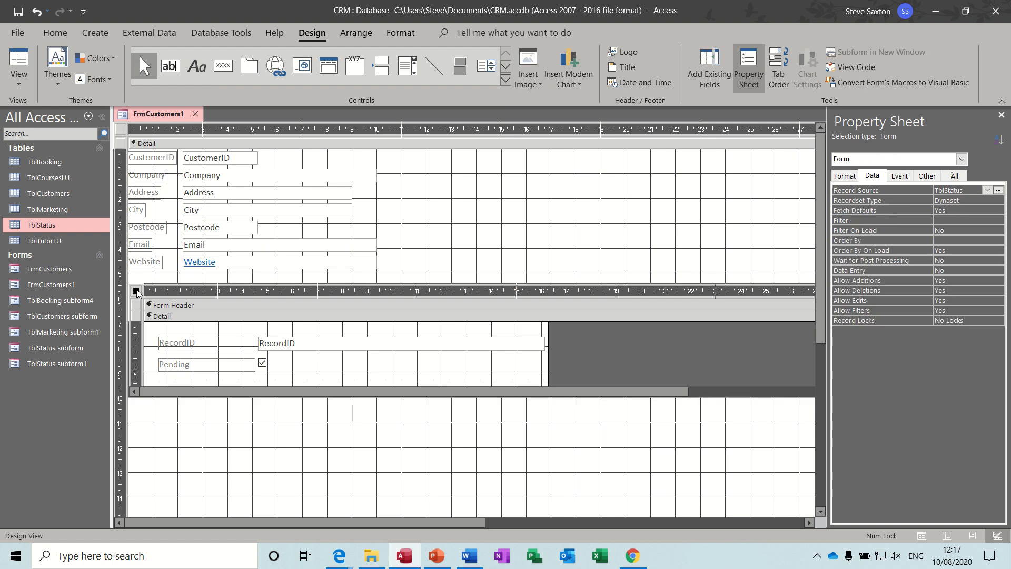
pyautogui.click(845, 176)
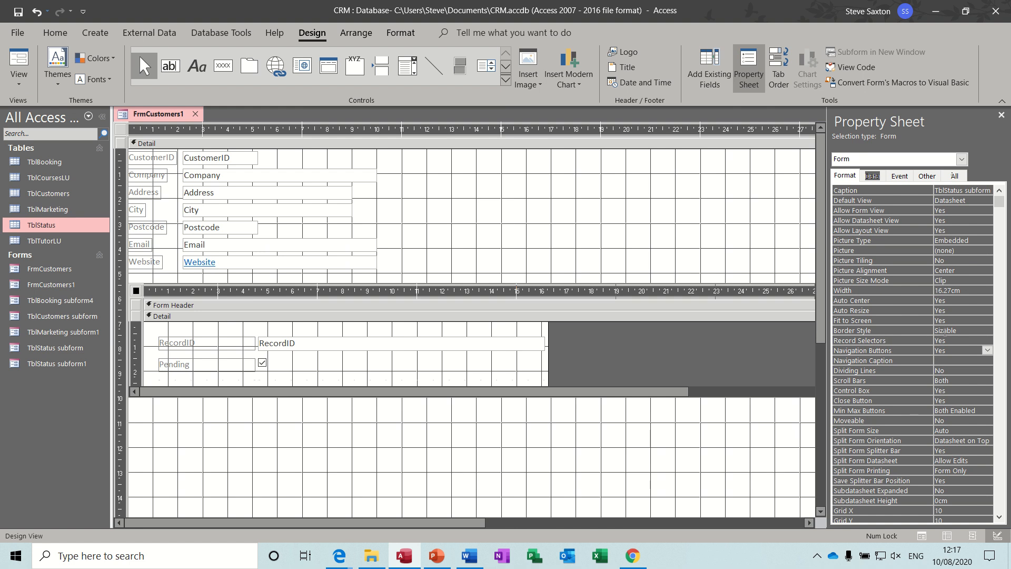
pyautogui.click(961, 339)
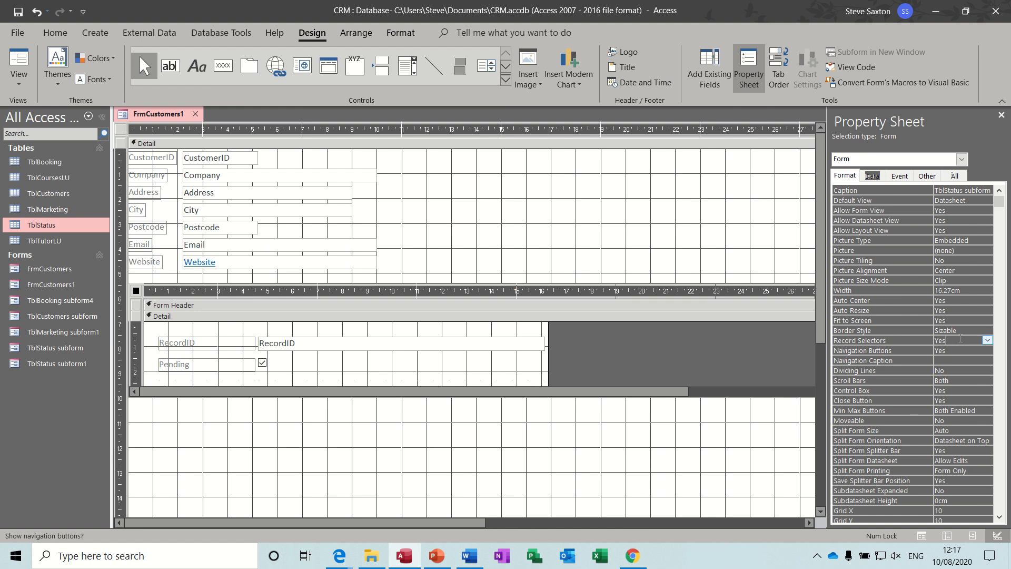
pyautogui.click(988, 341)
pyautogui.click(971, 355)
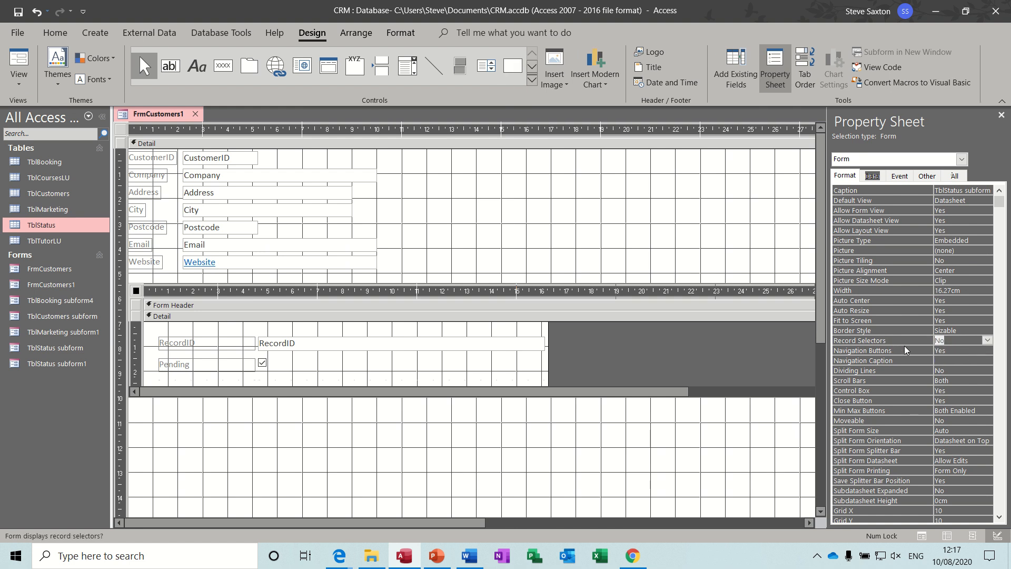
pyautogui.click(972, 350)
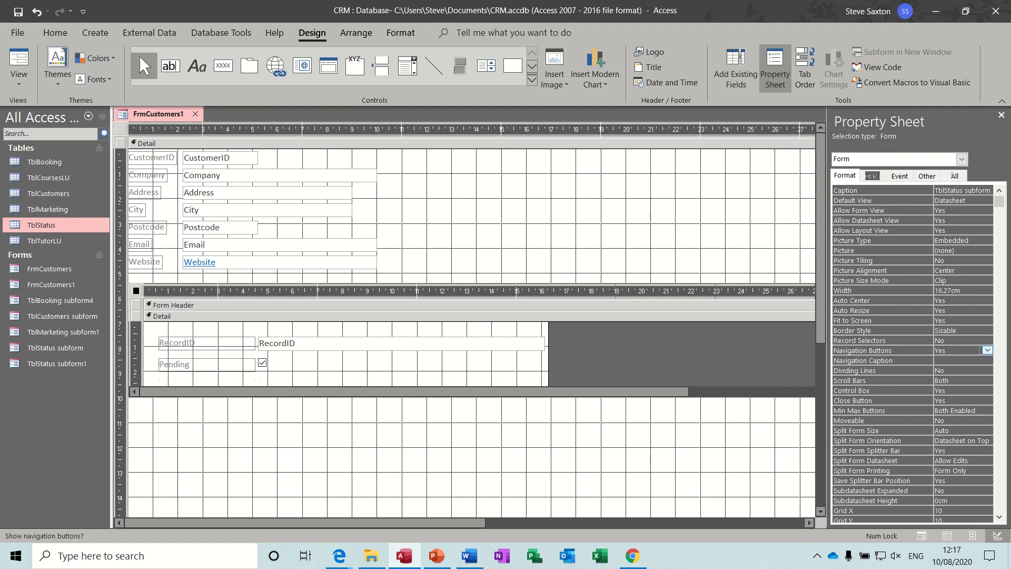
pyautogui.click(987, 351)
pyautogui.click(960, 370)
pyautogui.click(19, 59)
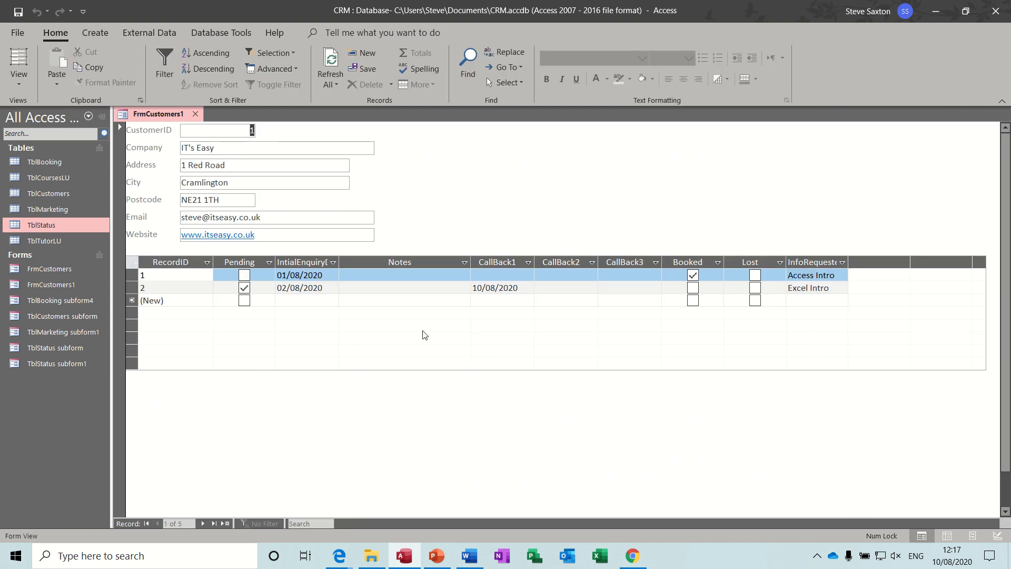
# Step through the customer records to a new record and back to record 1, then open Design View
pyautogui.click(202, 523)
pyautogui.click(202, 523)
pyautogui.click(202, 524)
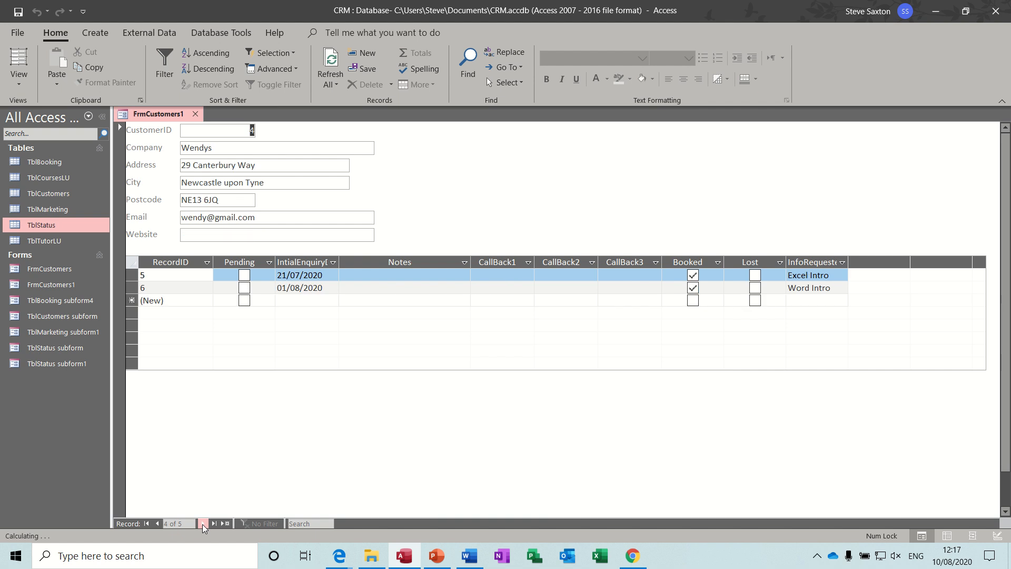
pyautogui.click(202, 523)
pyautogui.click(202, 523)
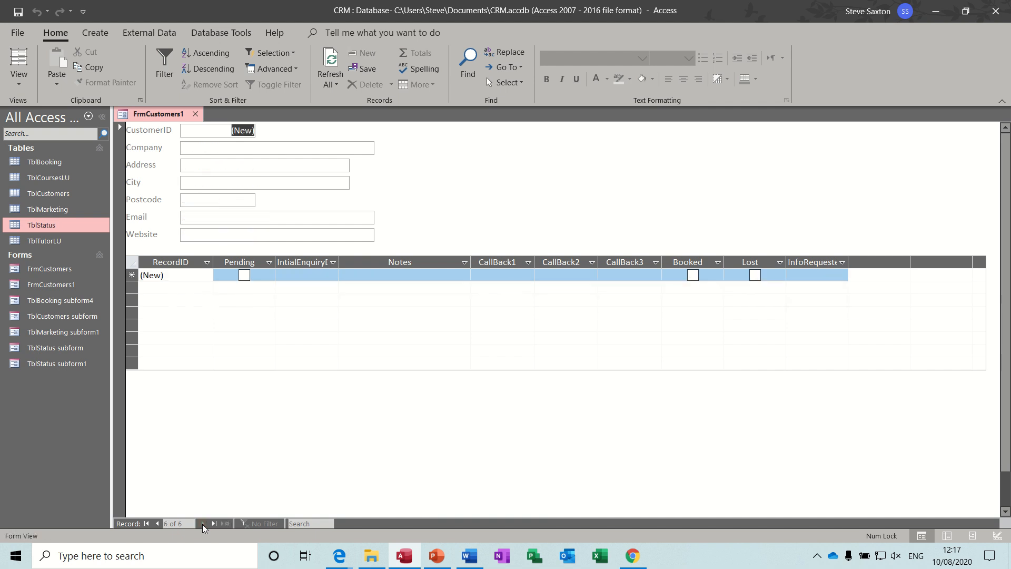
pyautogui.click(146, 523)
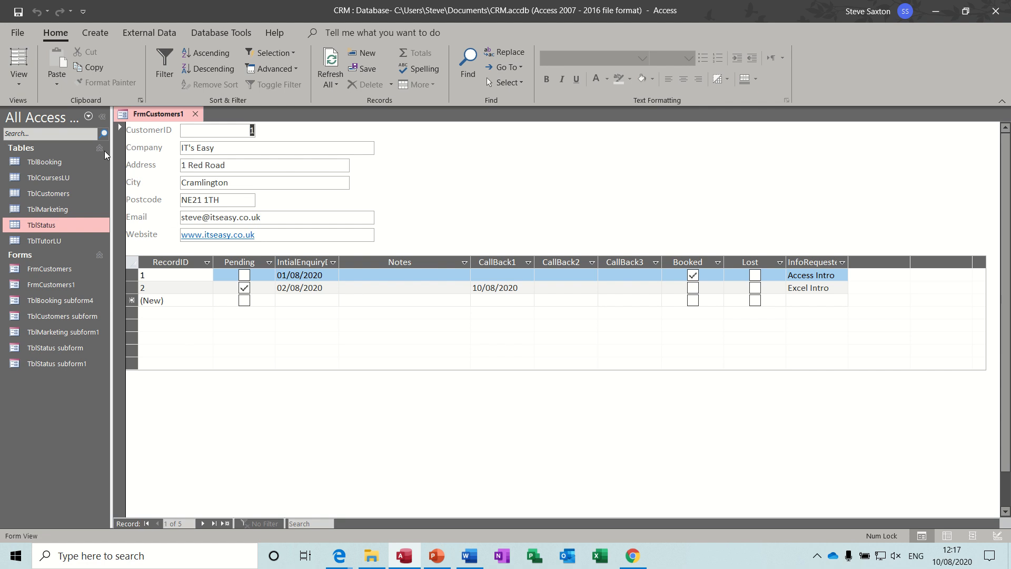
pyautogui.click(23, 84)
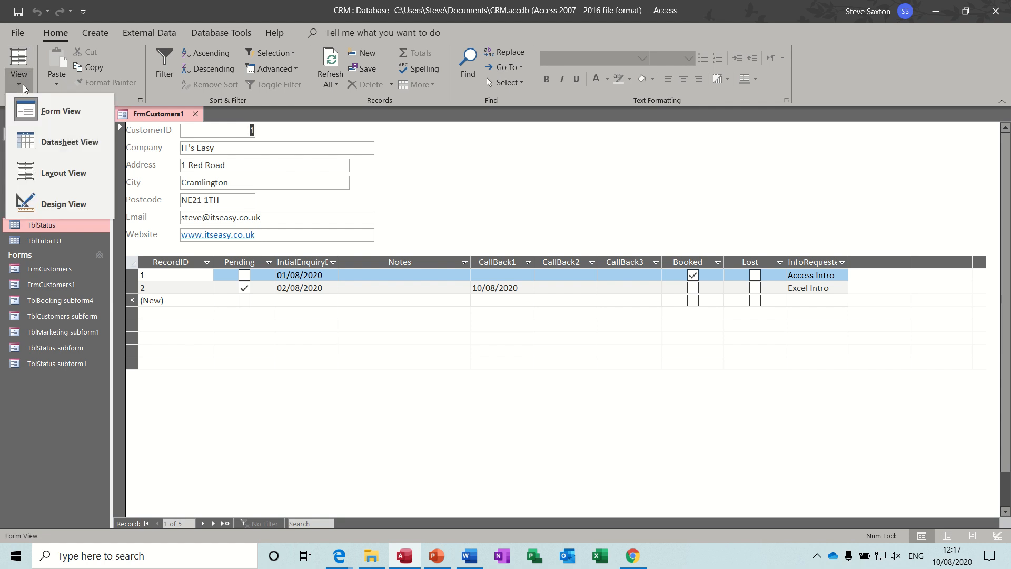
pyautogui.click(52, 203)
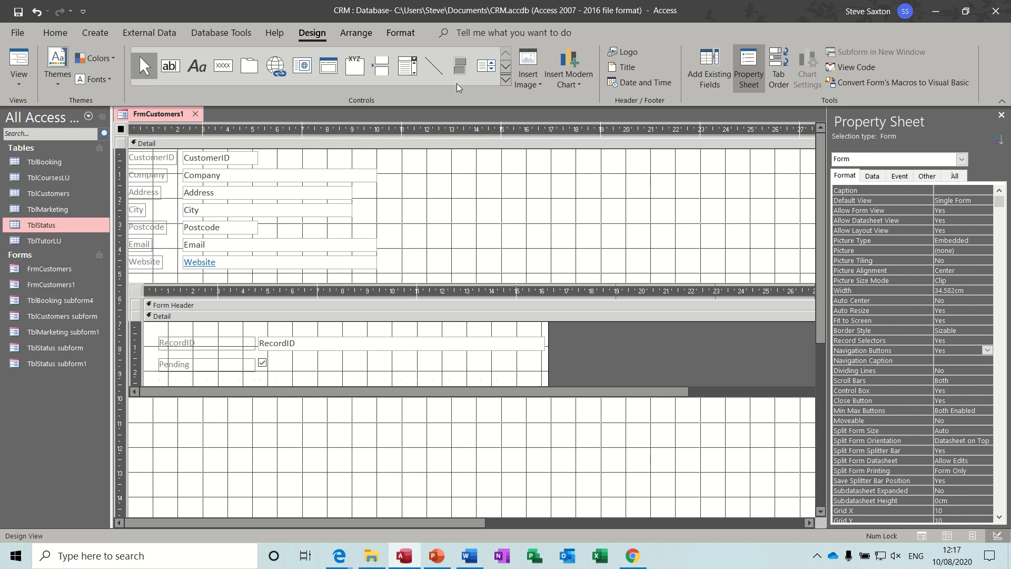
# Draw a TblBooking subform under the status subform with all fields except CustomerID, linked on CustomerID
pyautogui.click(504, 81)
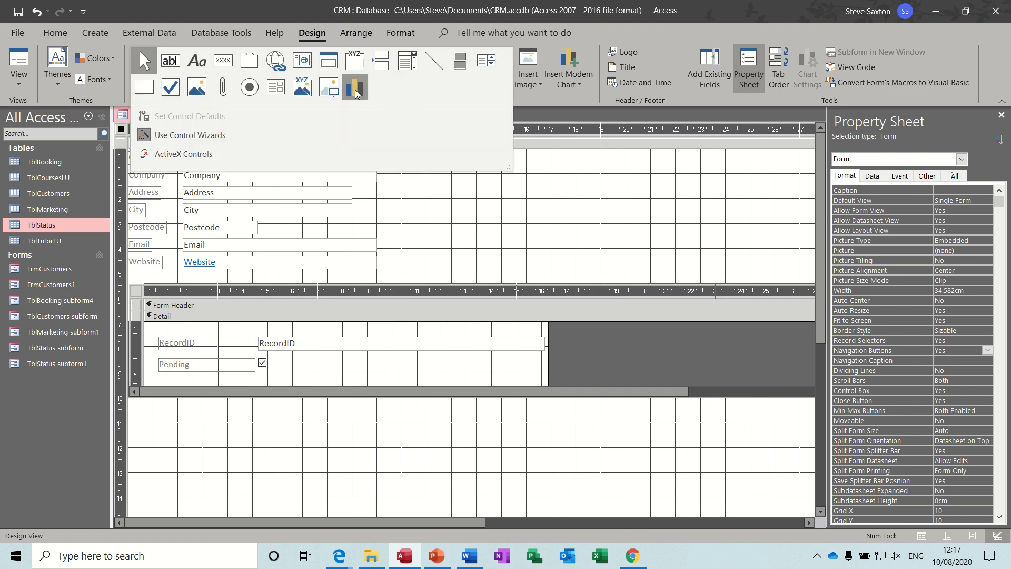
pyautogui.click(279, 92)
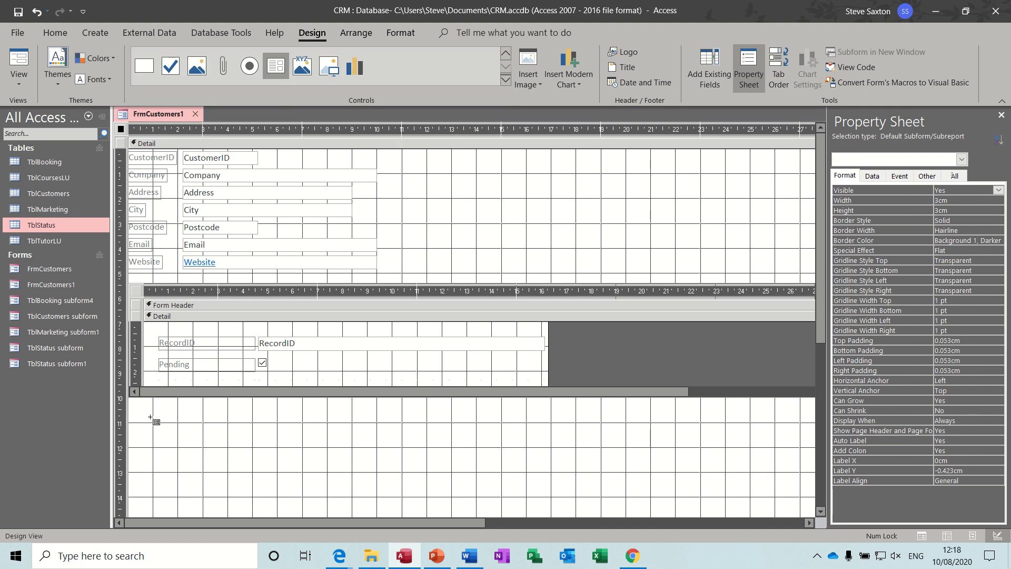
pyautogui.moveTo(138, 419); pyautogui.dragTo(699, 482)
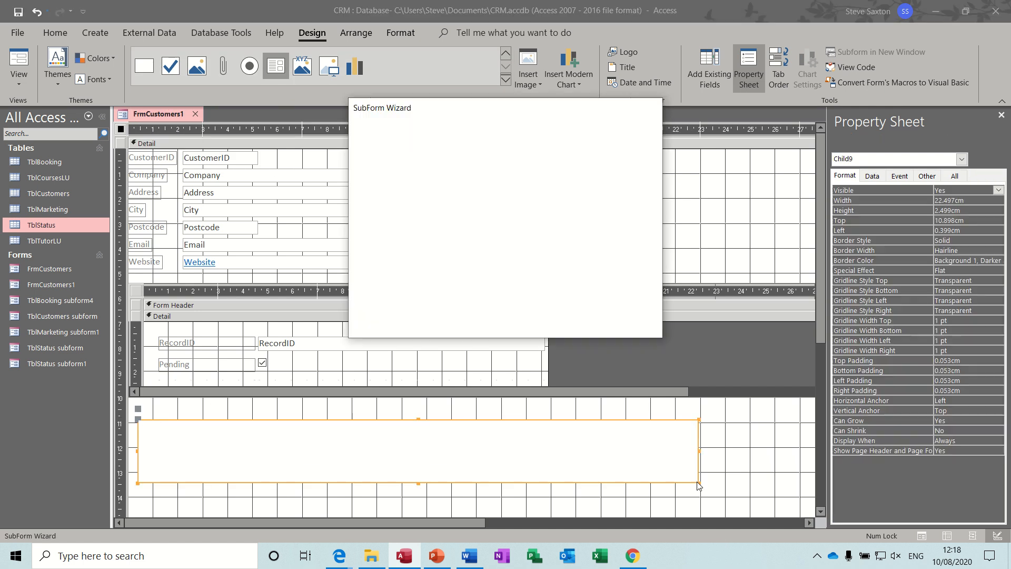
pyautogui.click(578, 323)
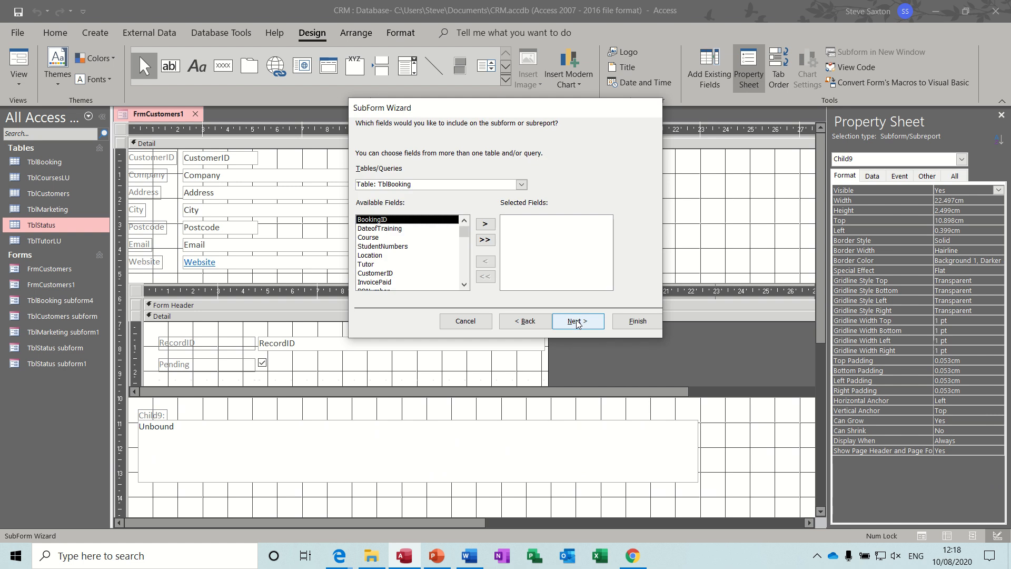
pyautogui.click(485, 239)
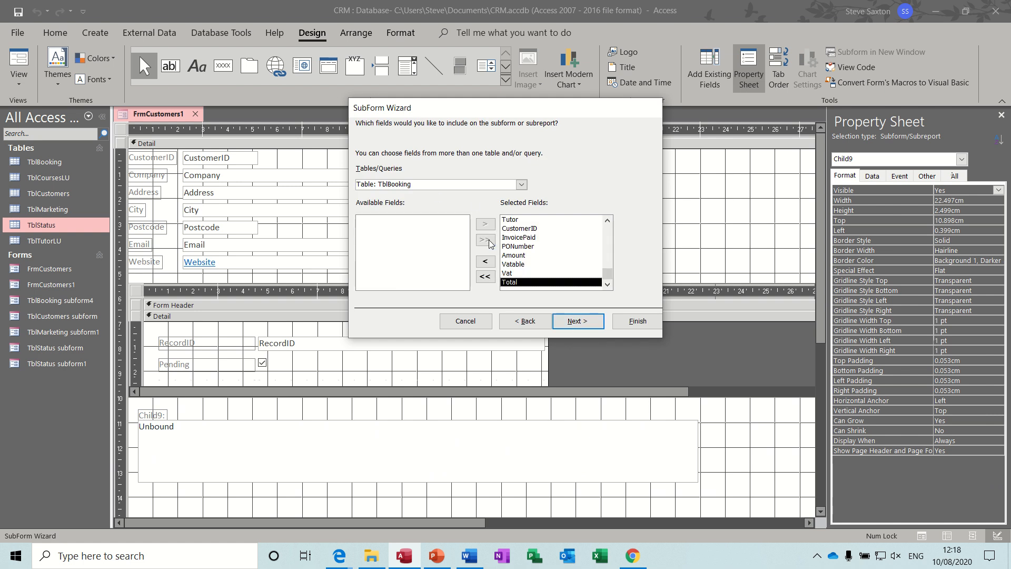
pyautogui.click(513, 229)
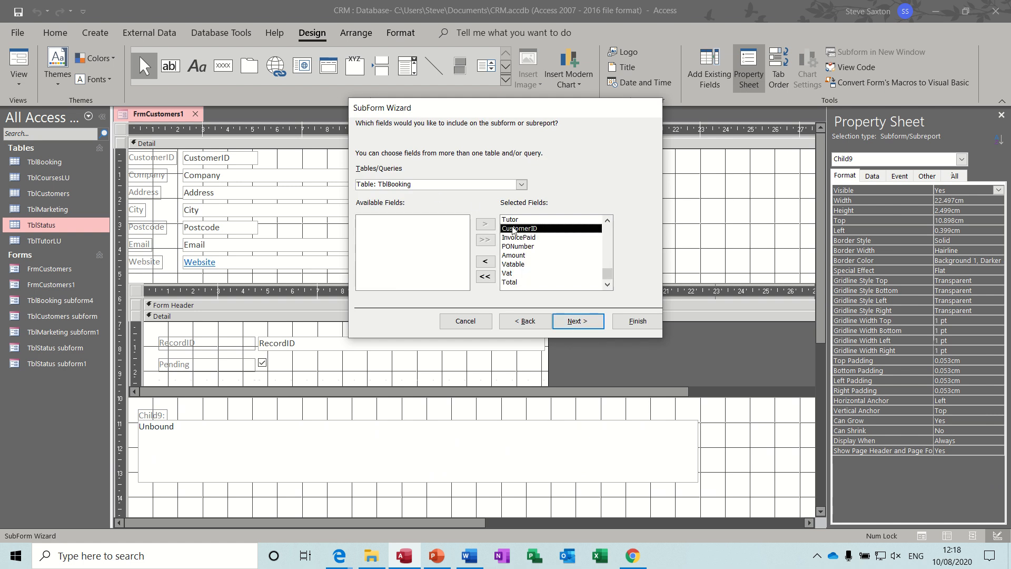
pyautogui.click(485, 262)
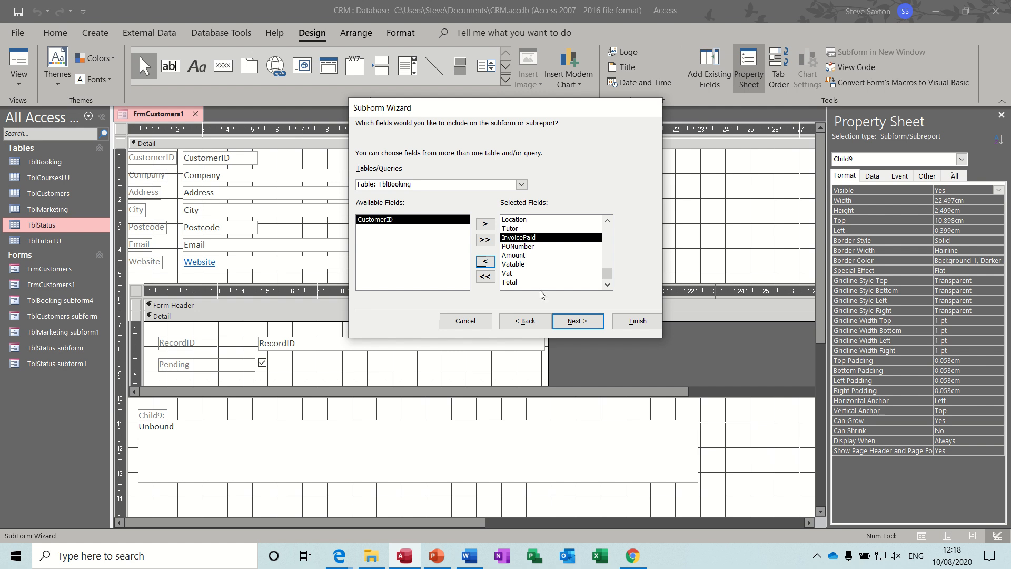
pyautogui.click(583, 328)
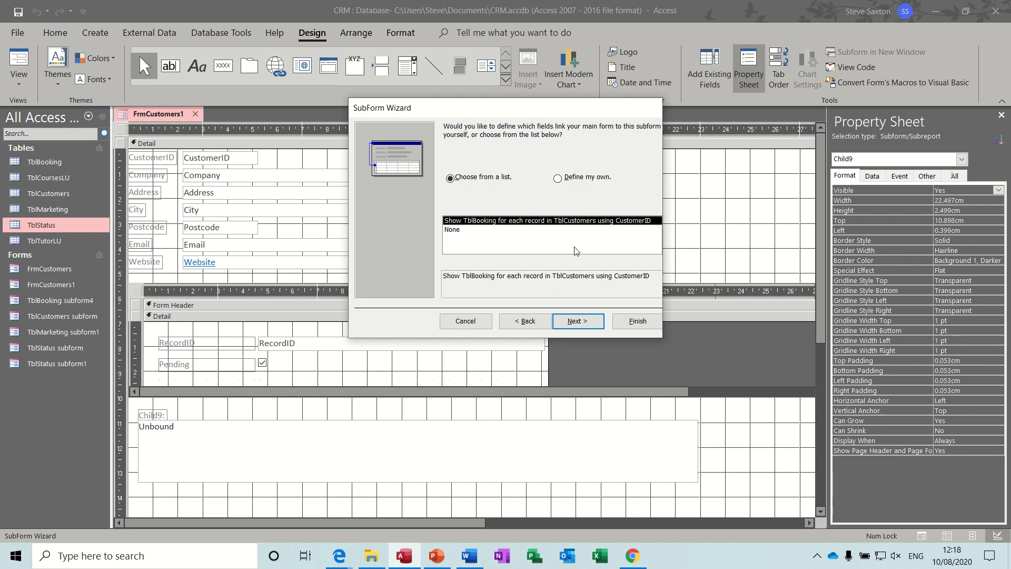
pyautogui.click(619, 321)
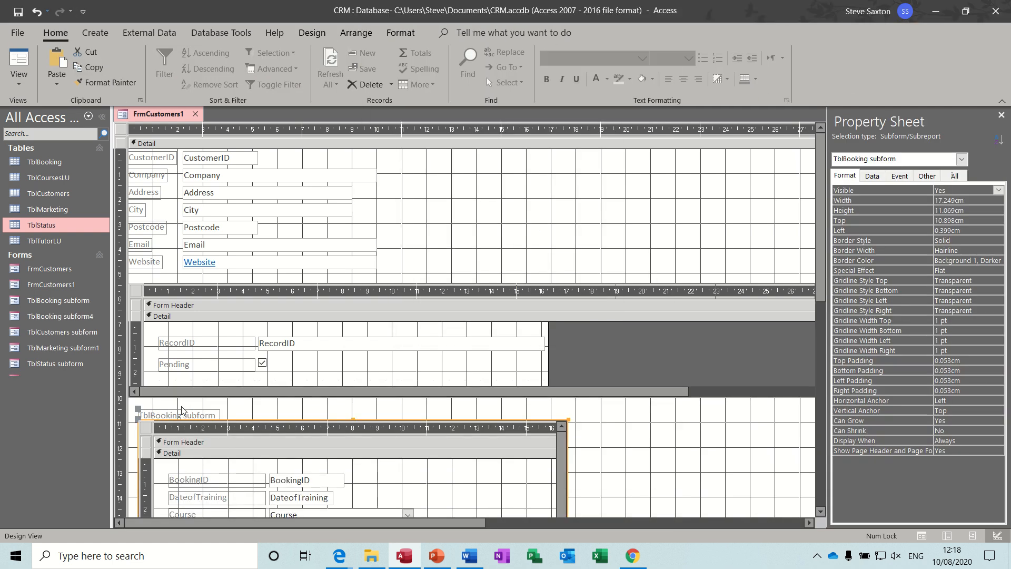
pyautogui.click(178, 415)
# Delete the booking subform's label and set Record Selectors and Navigation Buttons to No
pyautogui.press('Delete')
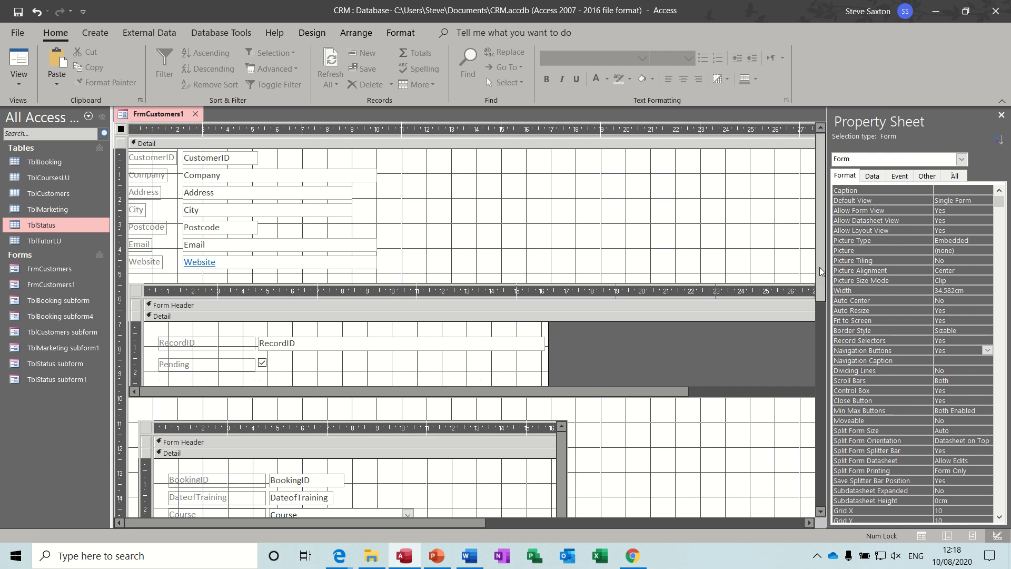
pyautogui.moveTo(819, 267); pyautogui.dragTo(815, 329)
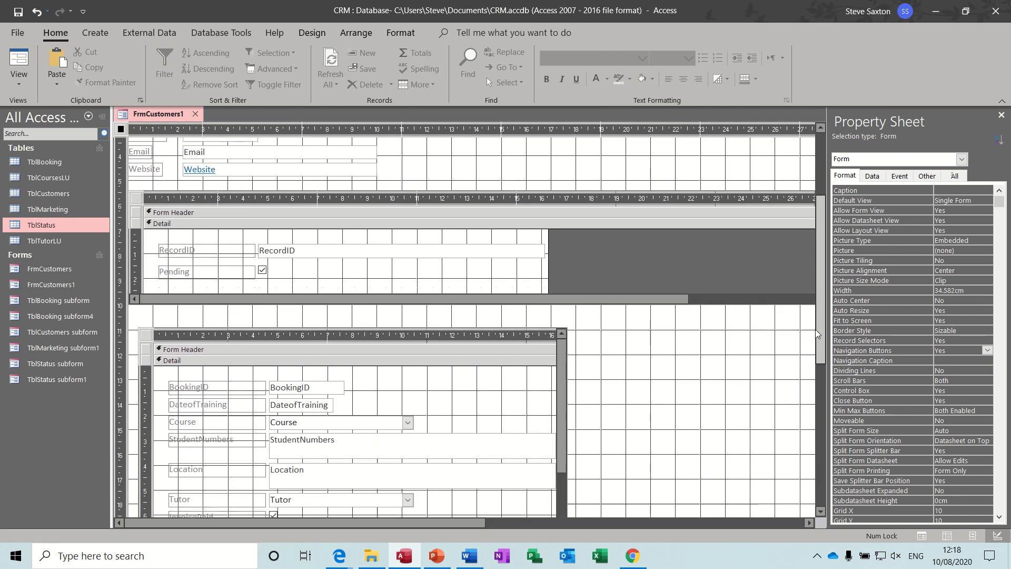
pyautogui.click(957, 341)
pyautogui.click(987, 342)
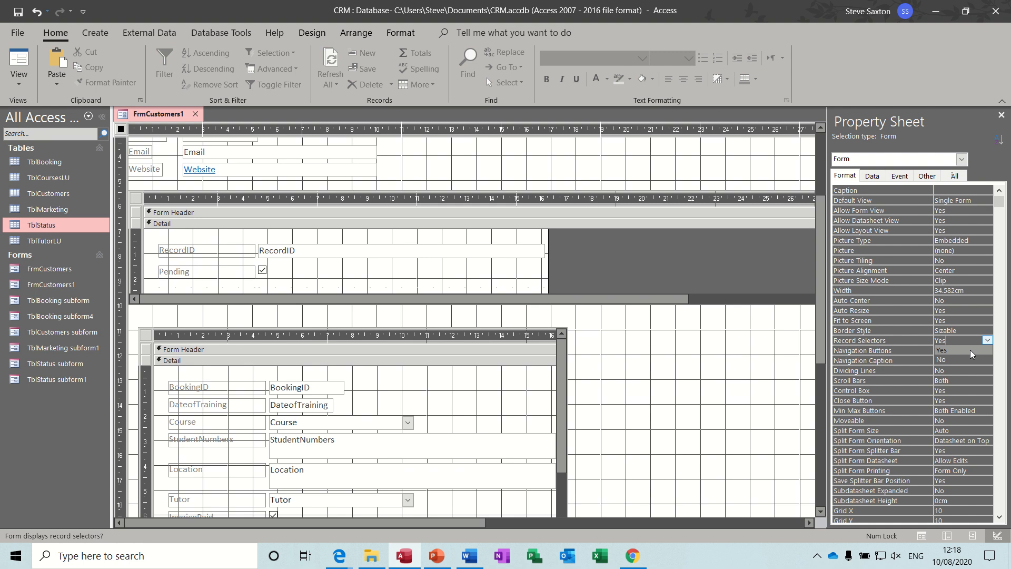
pyautogui.click(965, 357)
pyautogui.click(972, 349)
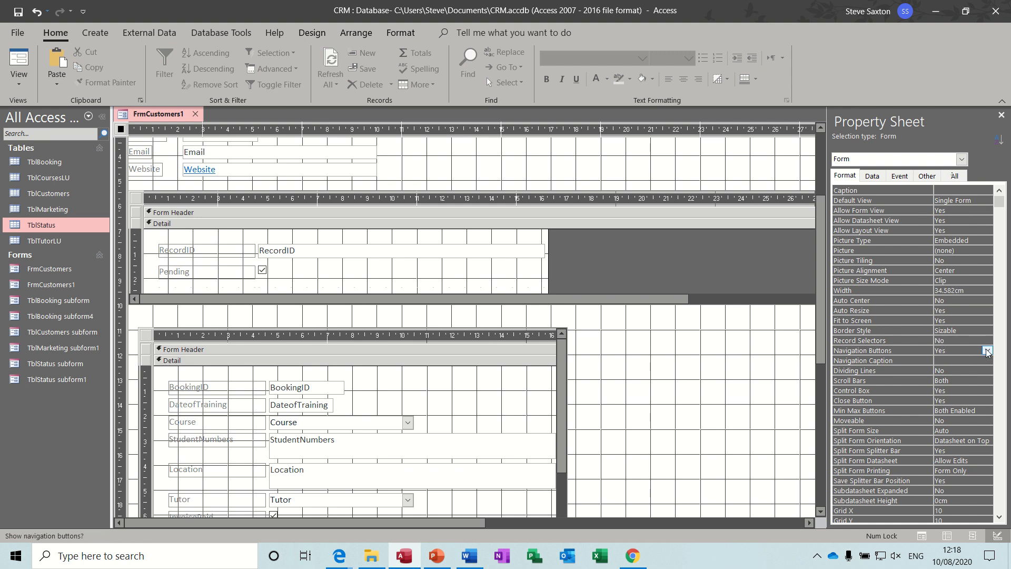
pyautogui.click(988, 350)
pyautogui.click(962, 369)
pyautogui.click(1001, 115)
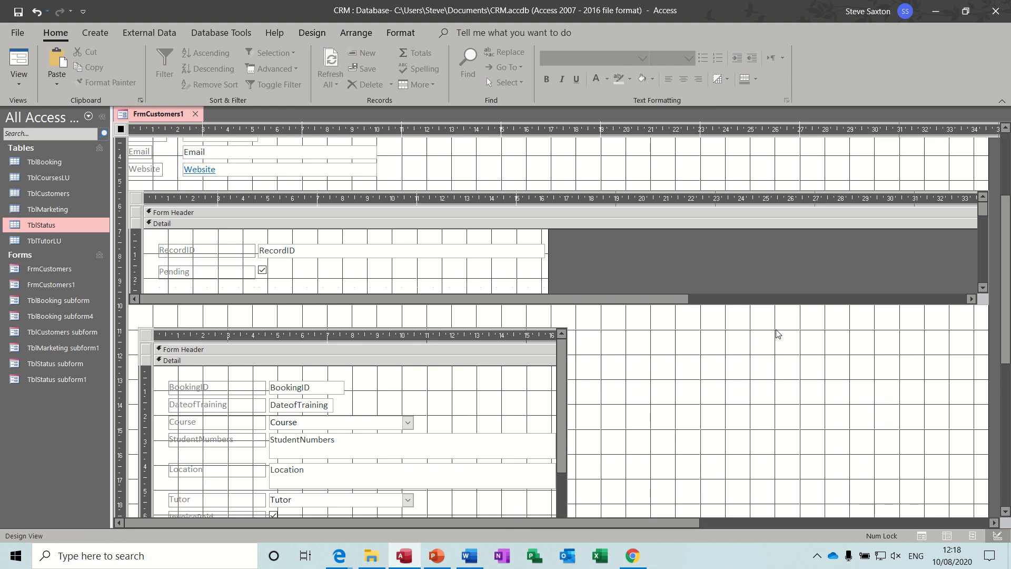
# Widen the booking subform to the right and make it shorter, then check it in Form View
pyautogui.scroll(-1, 1008, 322)
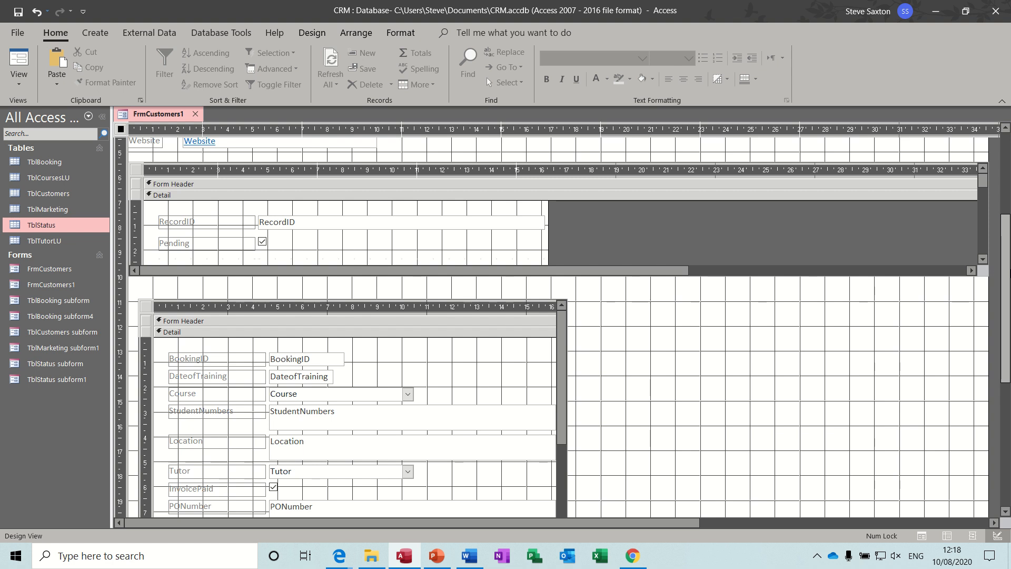
pyautogui.scroll(-4, 1008, 280)
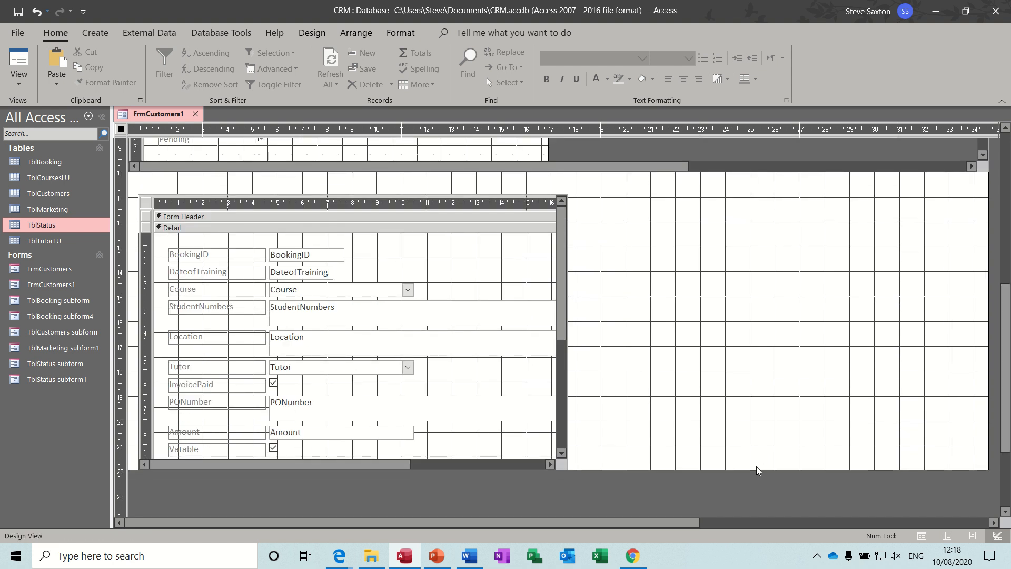
pyautogui.moveTo(756, 470); pyautogui.dragTo(753, 498)
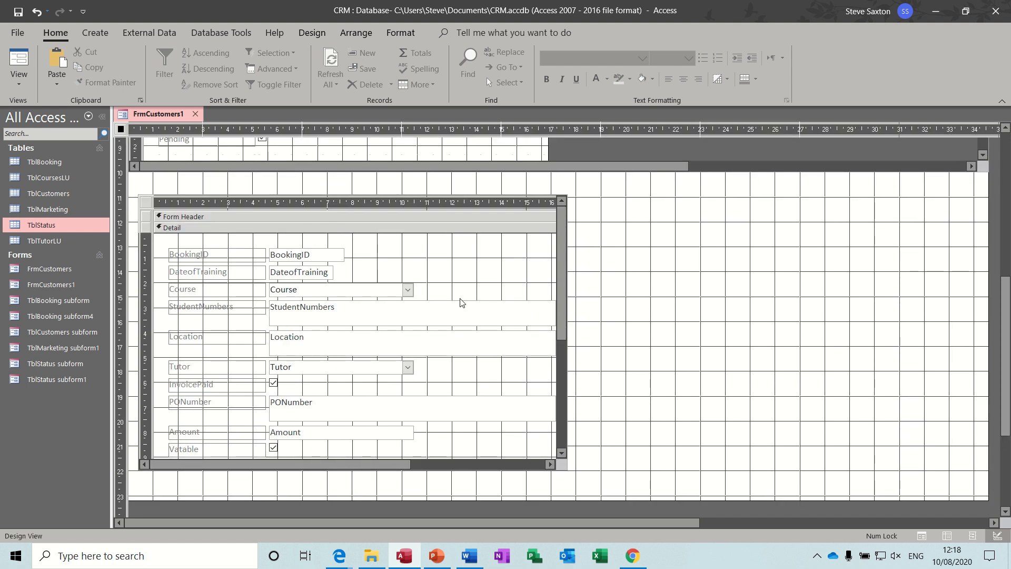
pyautogui.click(144, 208)
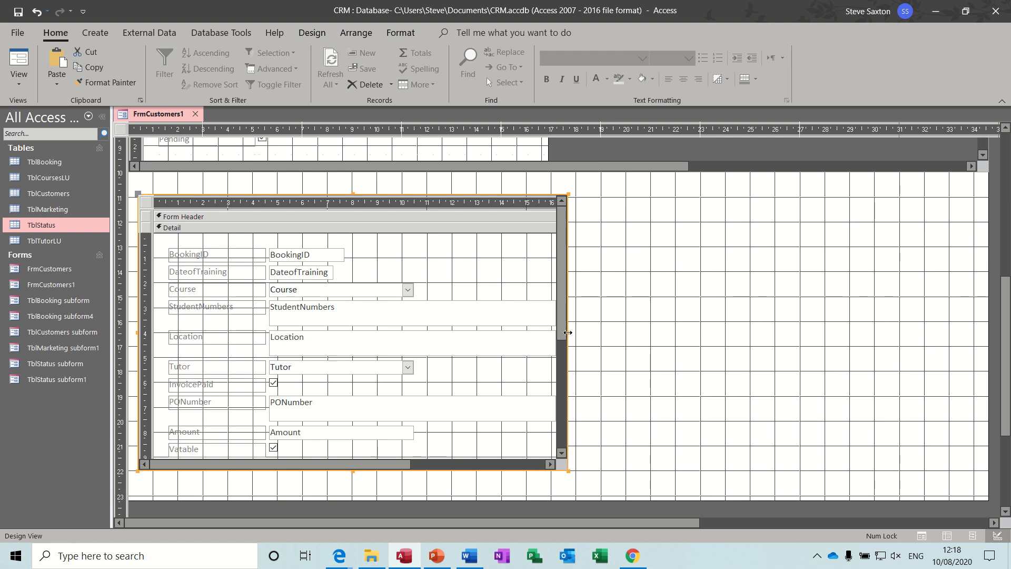
pyautogui.moveTo(568, 332); pyautogui.dragTo(996, 282)
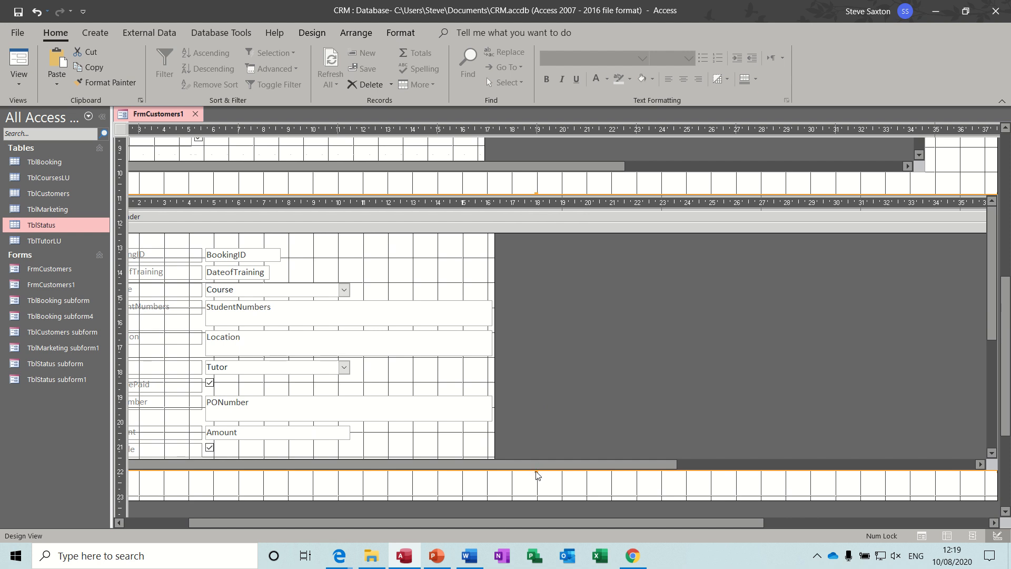
pyautogui.moveTo(535, 471); pyautogui.dragTo(530, 345)
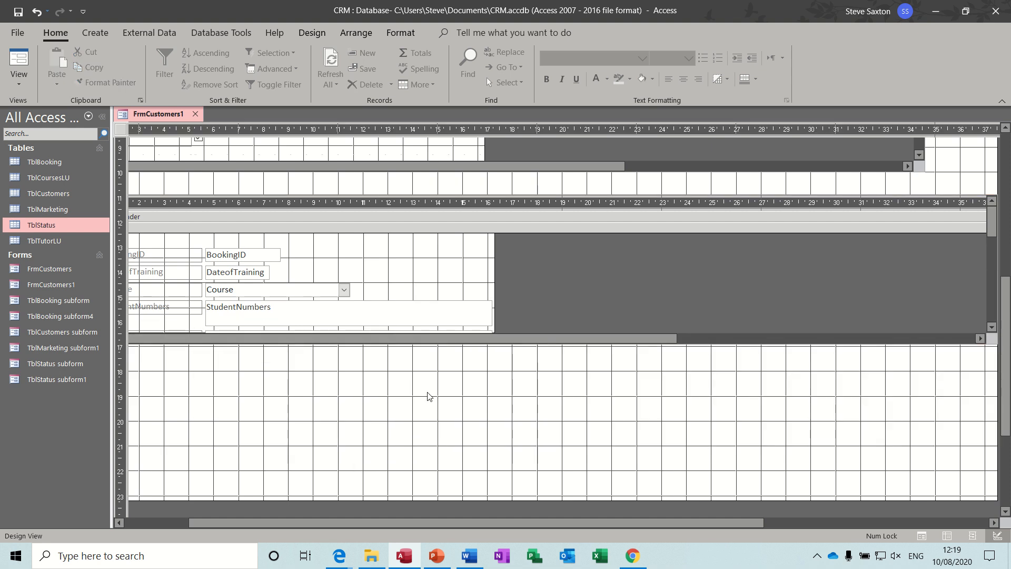
pyautogui.click(19, 60)
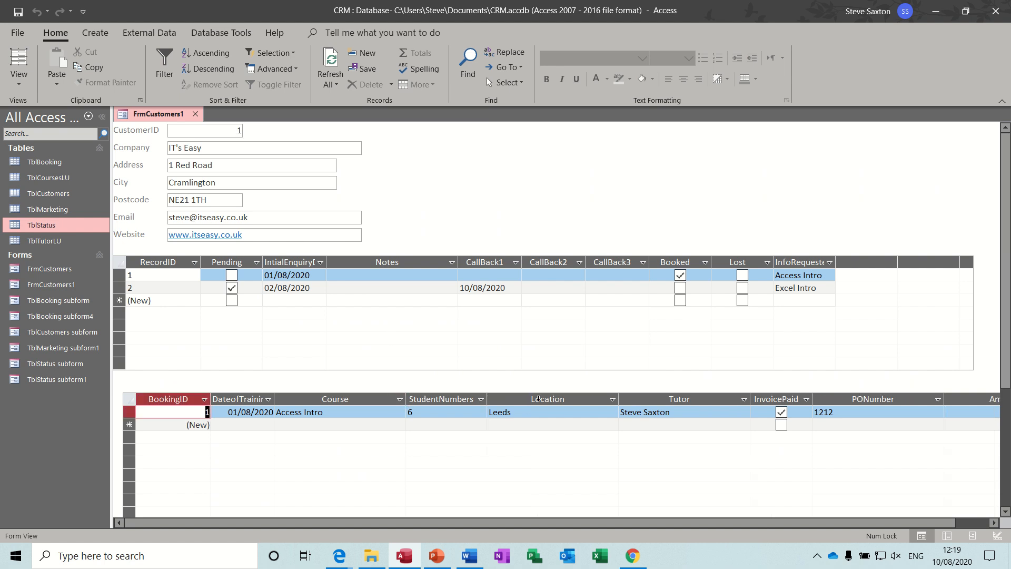
# Auto-fit the booking subform's StudentNumbers, Location, Tutor and PONumber column widths
pyautogui.doubleClick(537, 398)
pyautogui.click(539, 399)
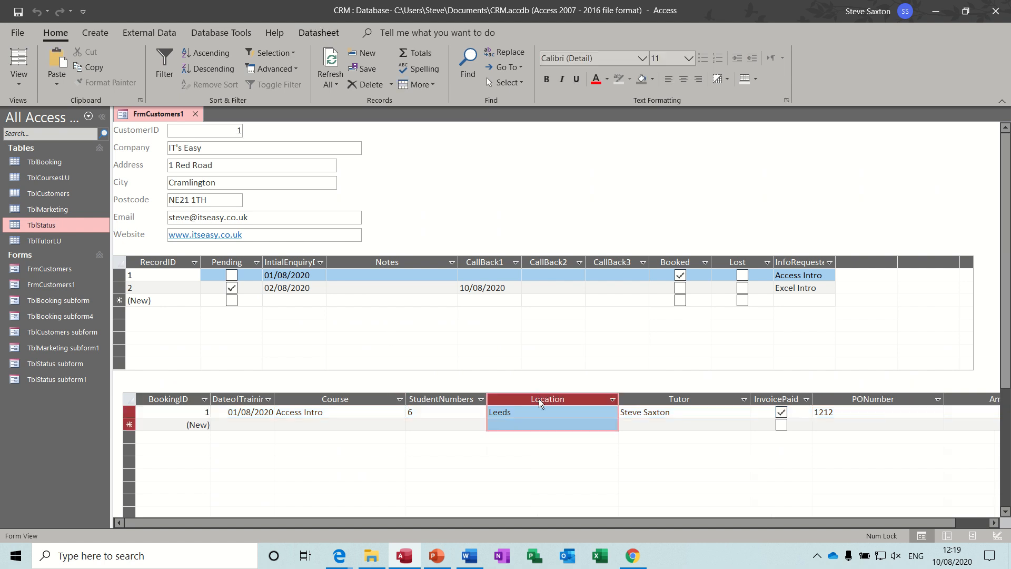
pyautogui.doubleClick(618, 400)
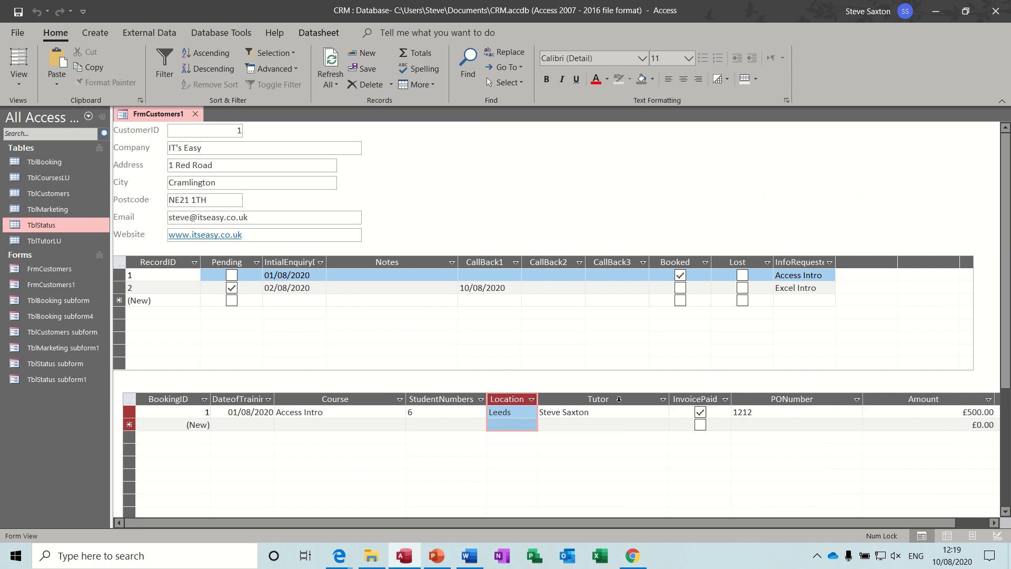
pyautogui.doubleClick(669, 399)
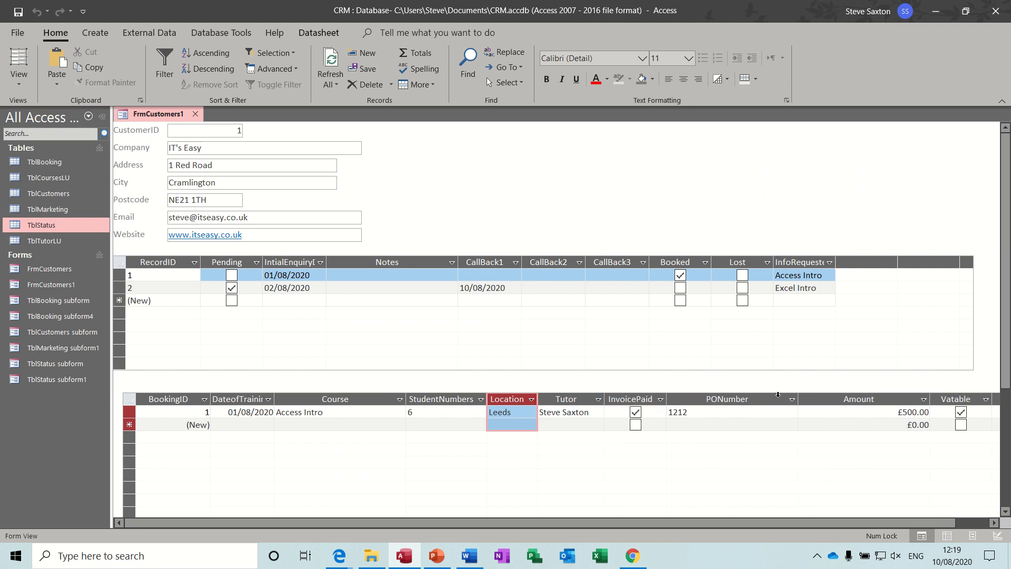
pyautogui.doubleClick(799, 398)
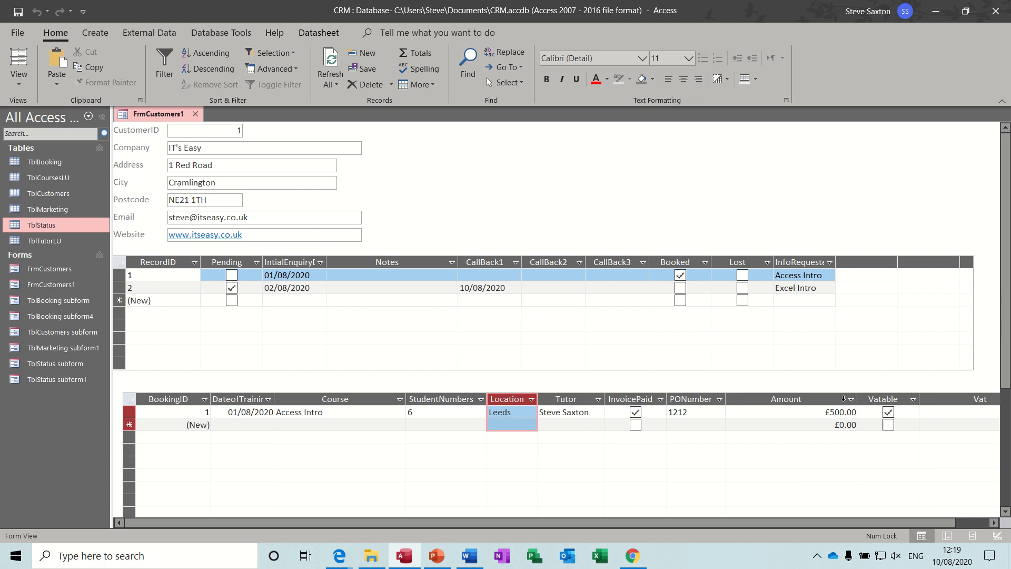
# Auto-fit the Amount, Vat and Total columns, showing £500.00, £100.00 and £600.00
pyautogui.click(851, 399)
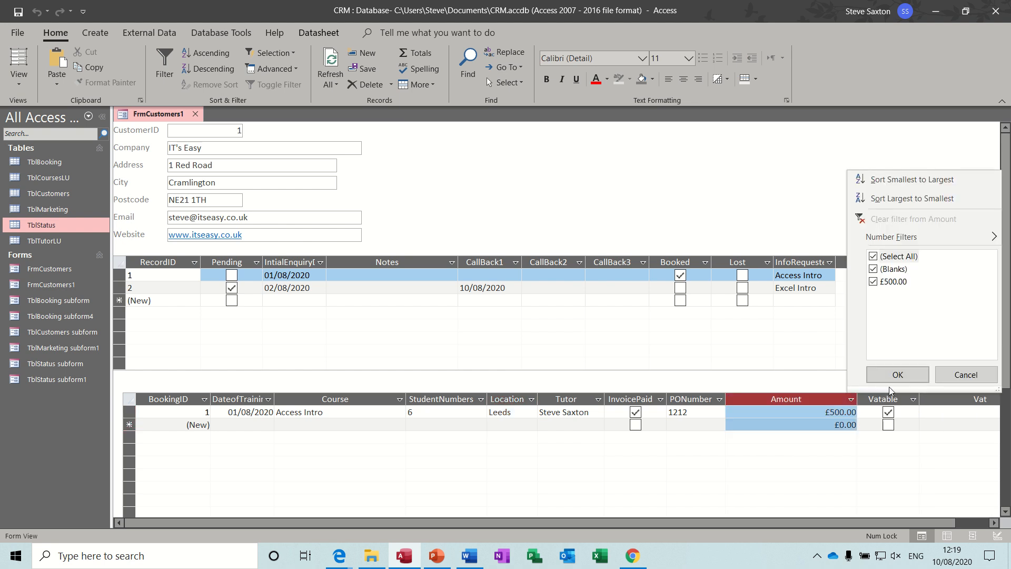
pyautogui.click(943, 375)
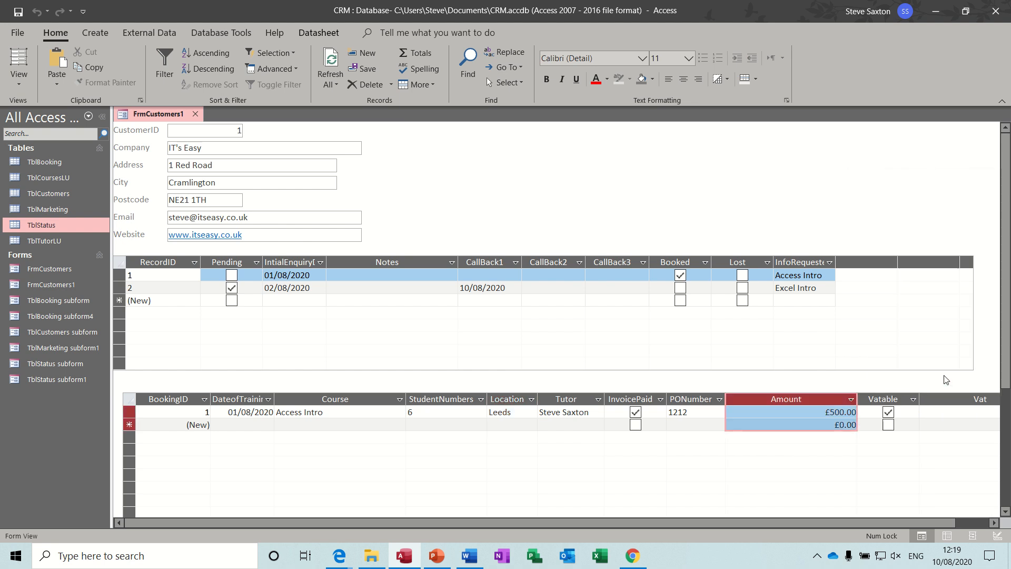
pyautogui.doubleClick(858, 400)
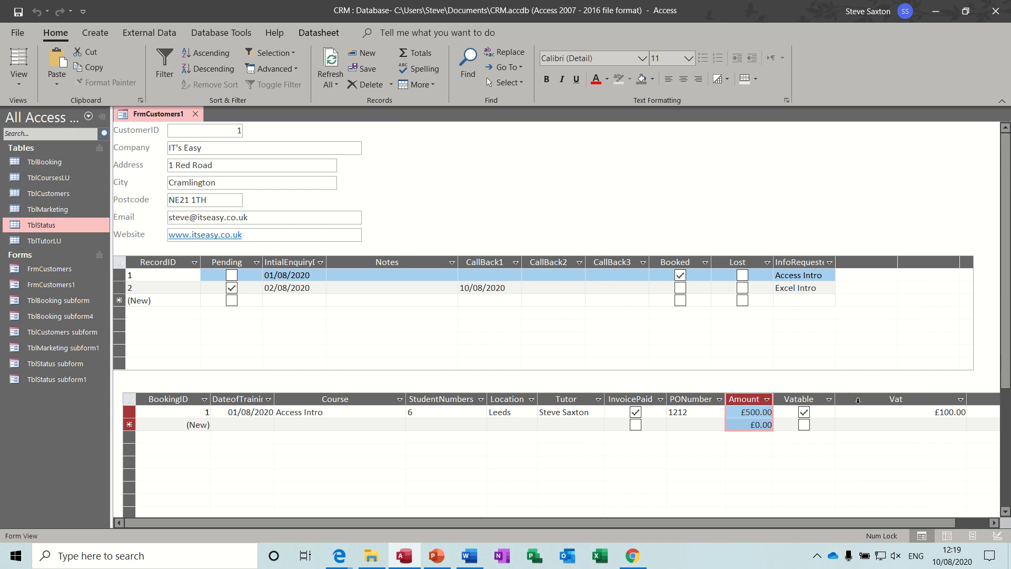
pyautogui.doubleClick(967, 399)
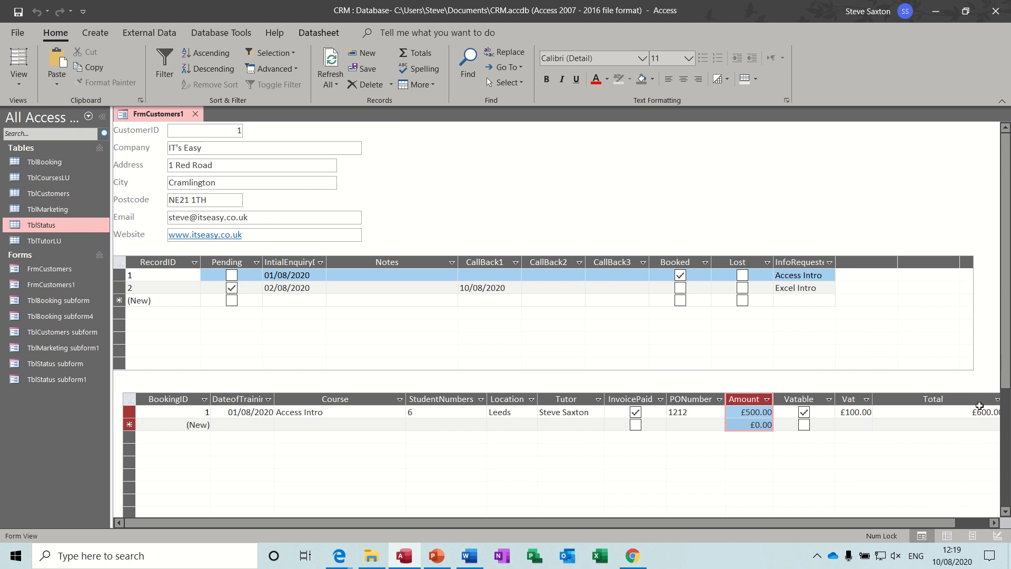
pyautogui.moveTo(926, 523); pyautogui.dragTo(975, 522)
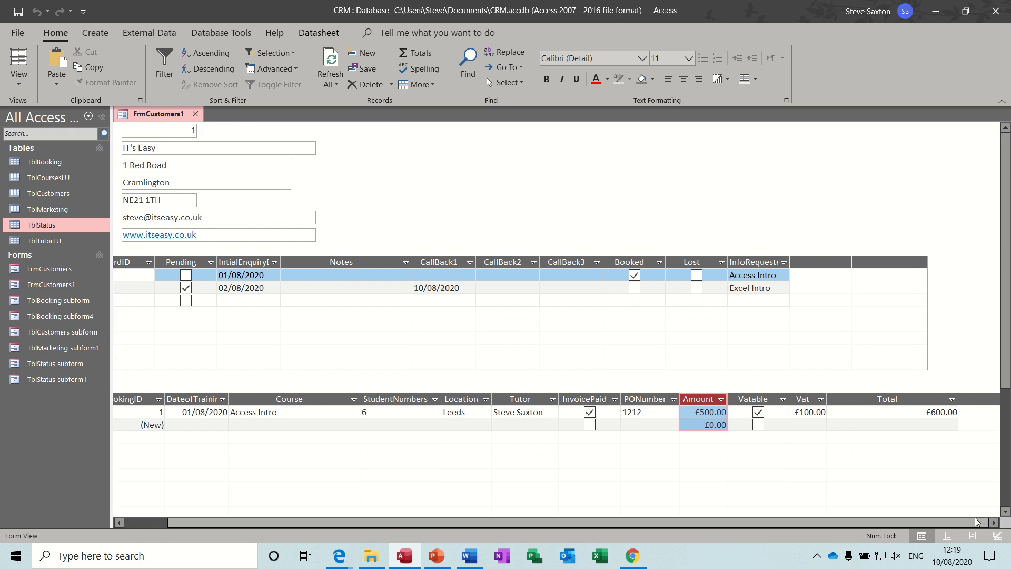
pyautogui.doubleClick(958, 399)
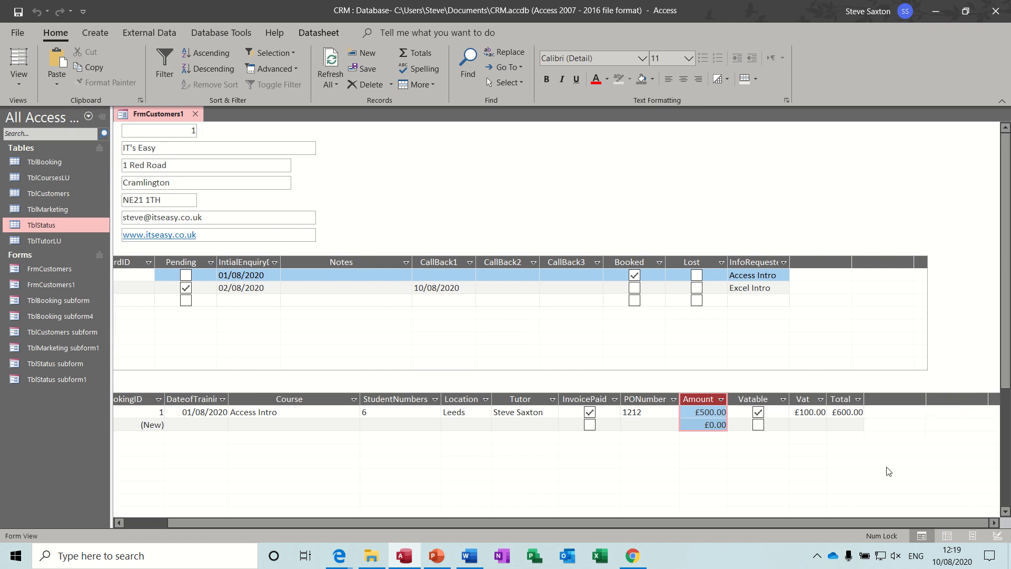
pyautogui.moveTo(850, 522); pyautogui.dragTo(724, 531)
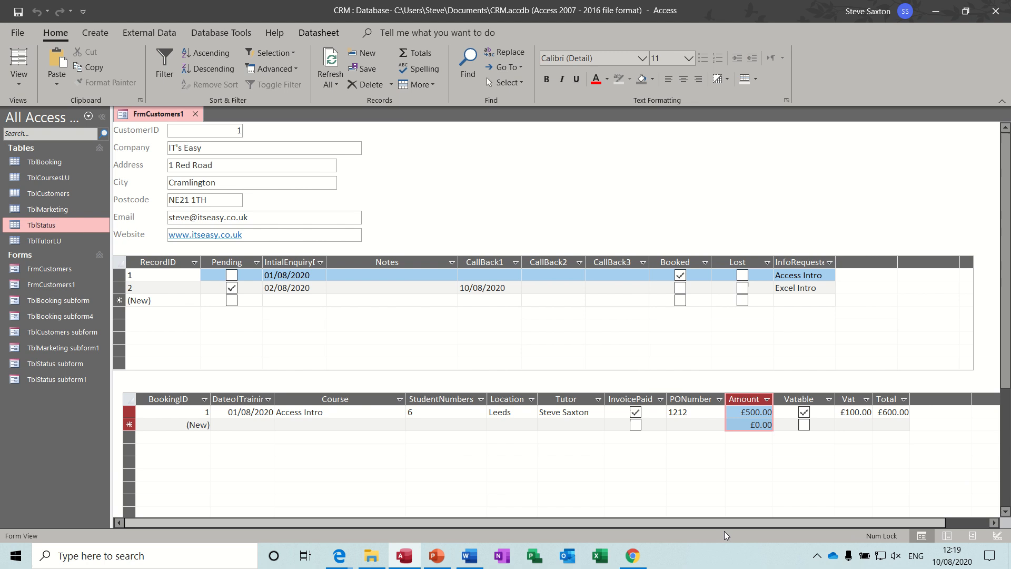
# In Design View, move the bookings subform up beneath the status subform and extend the design area
pyautogui.click(18, 86)
pyautogui.click(40, 202)
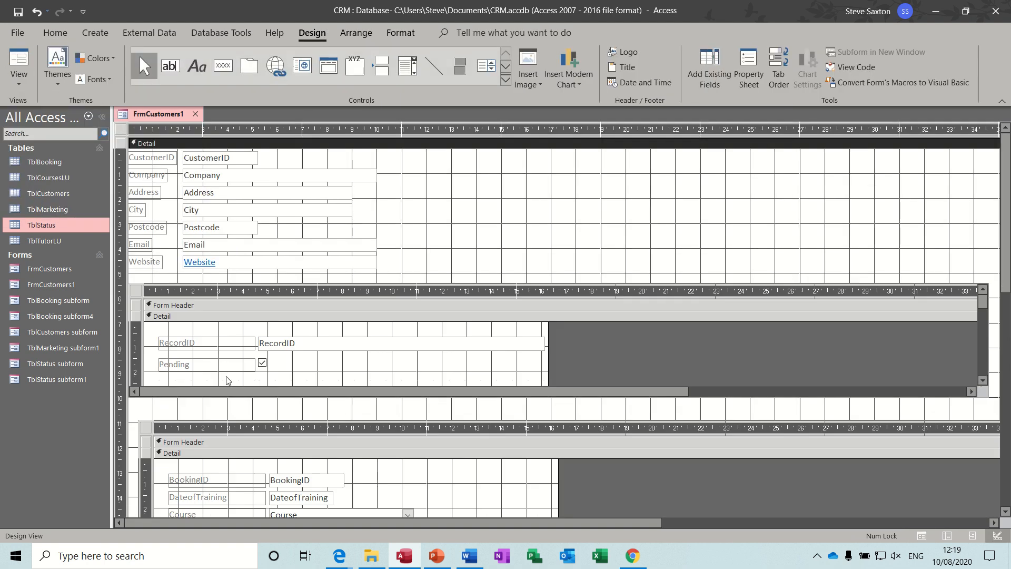
pyautogui.moveTo(154, 431); pyautogui.dragTo(144, 413)
pyautogui.moveTo(1004, 247); pyautogui.dragTo(1005, 395)
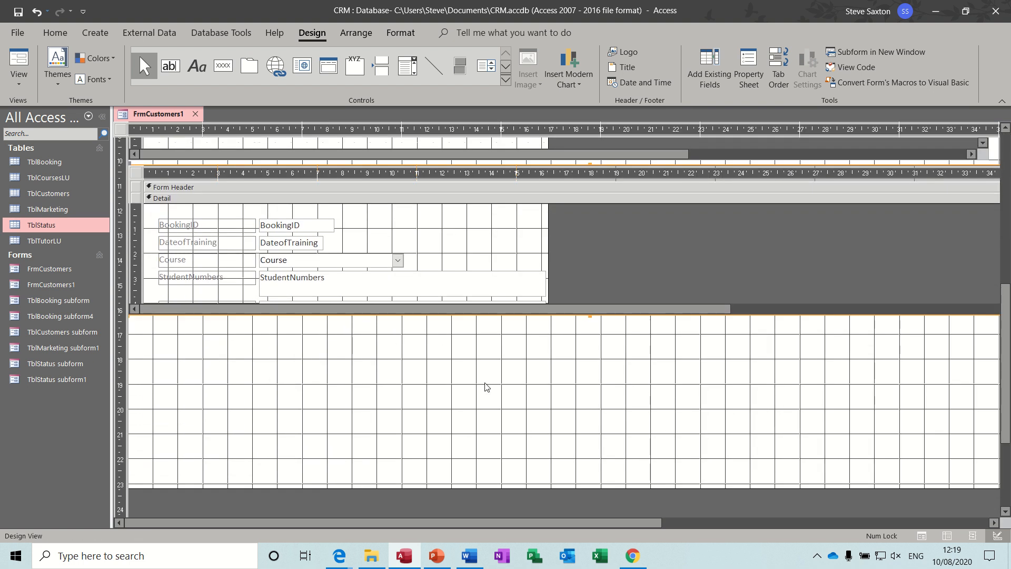
# Draw a TblMarketing subform below the bookings with all fields except CustomerID, linked on CustomerID
pyautogui.click(506, 80)
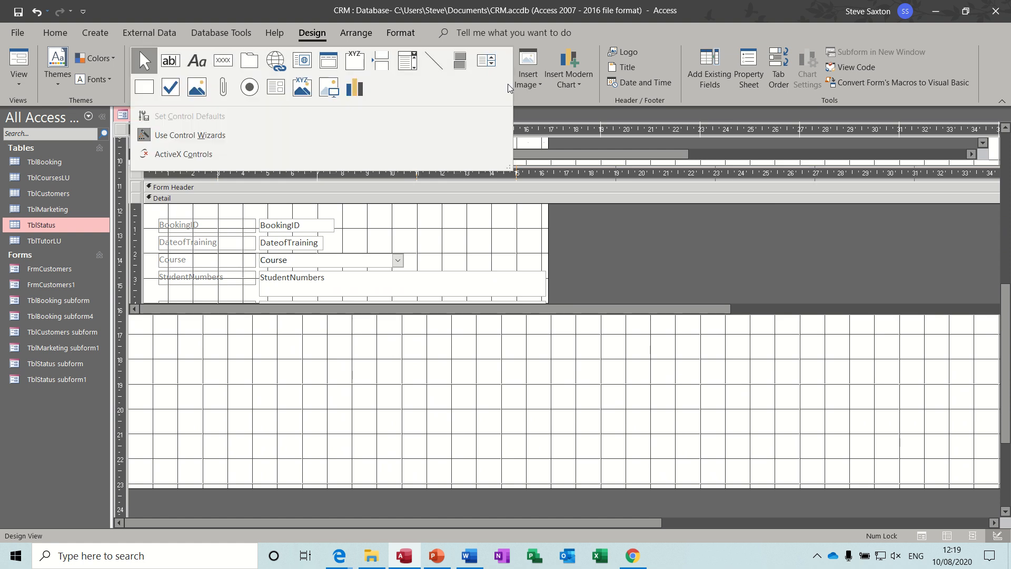
pyautogui.click(275, 93)
pyautogui.click(133, 341)
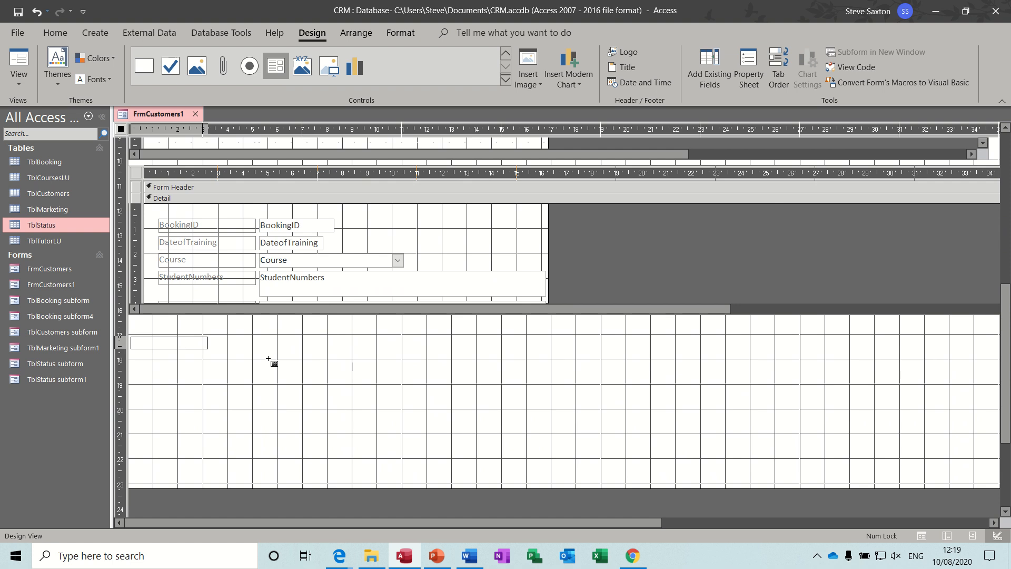
pyautogui.moveTo(269, 359); pyautogui.dragTo(993, 447)
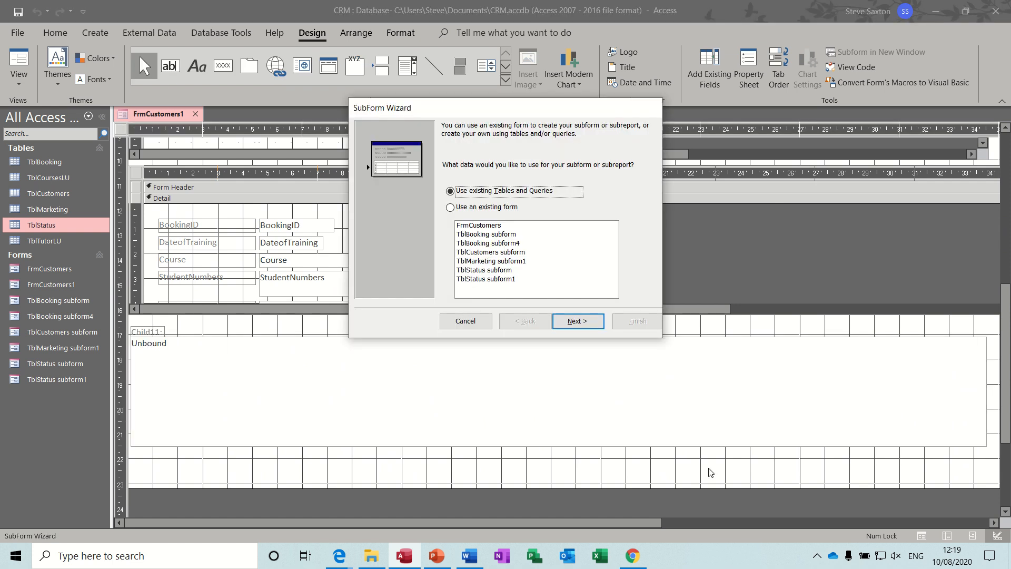
pyautogui.click(582, 323)
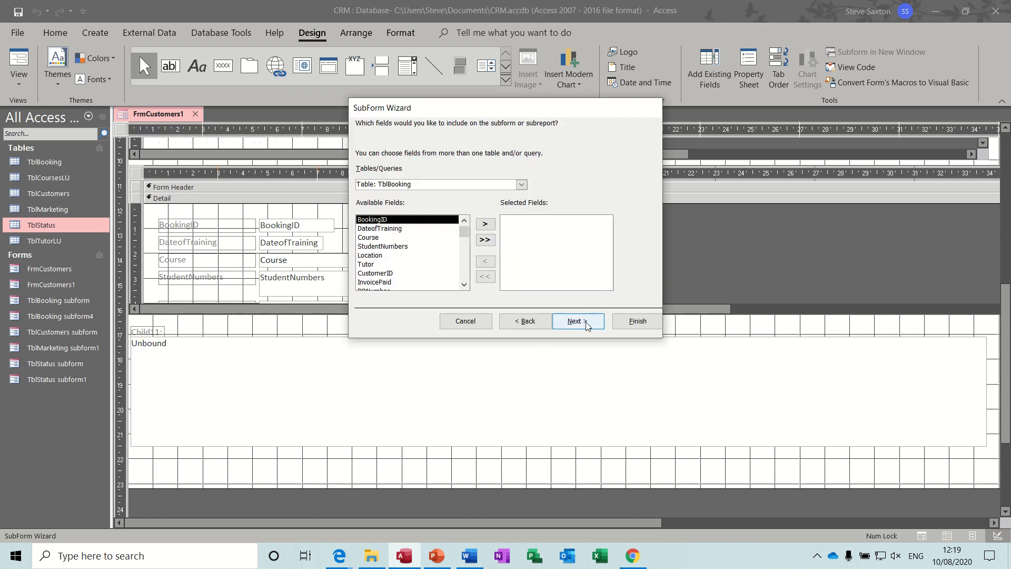
pyautogui.click(522, 185)
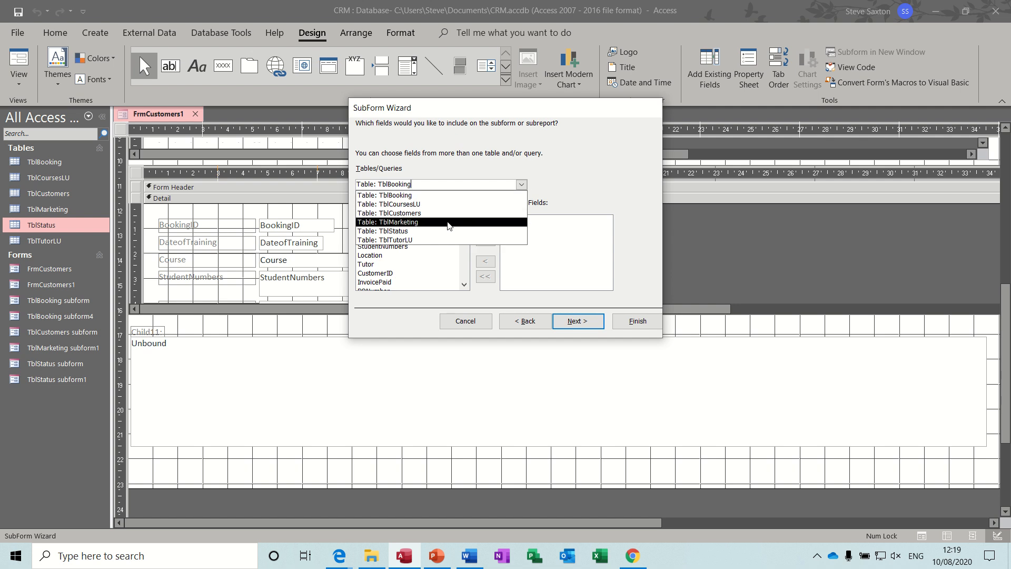
pyautogui.click(449, 222)
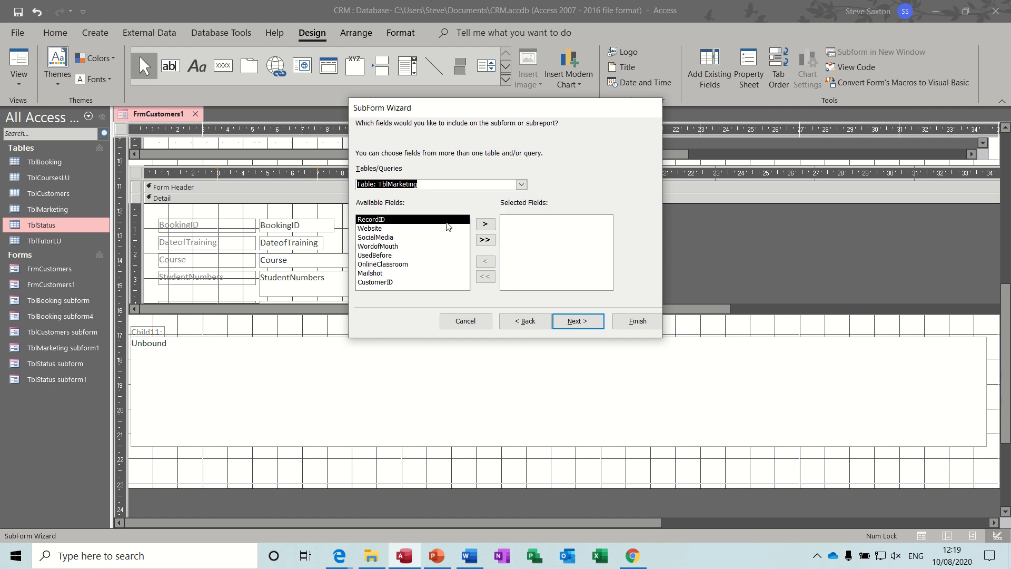
pyautogui.click(485, 241)
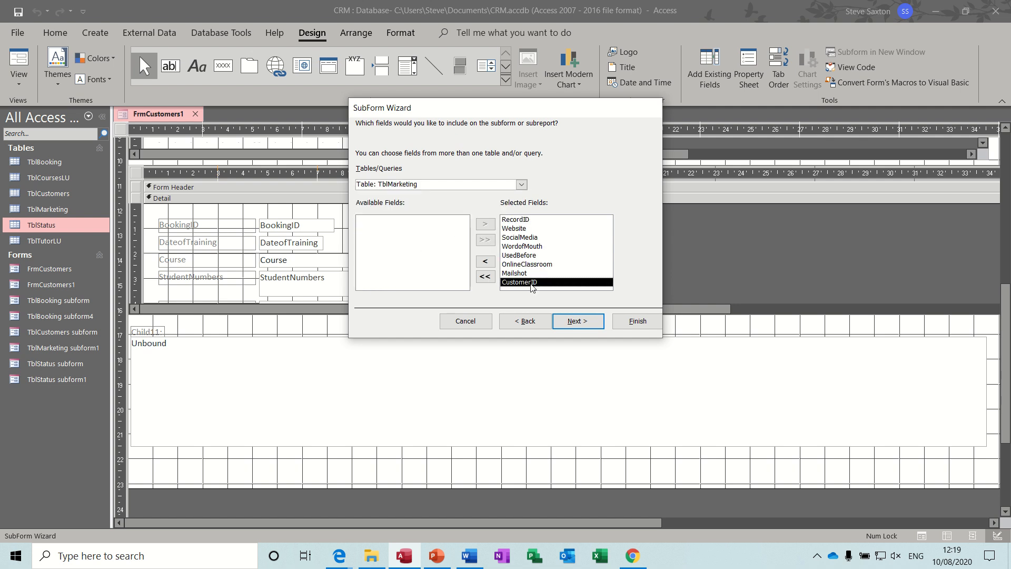
pyautogui.click(485, 261)
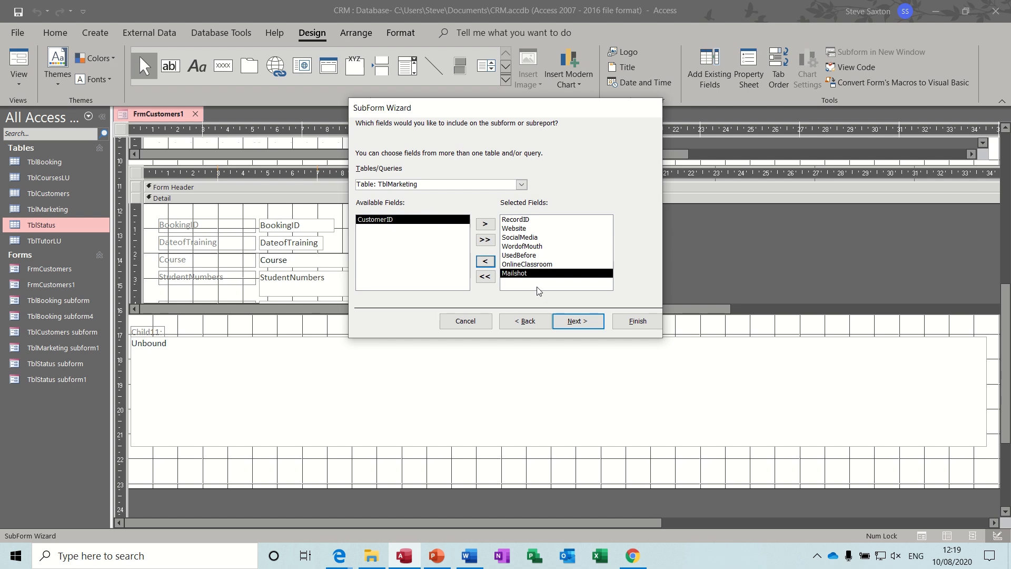
pyautogui.click(577, 324)
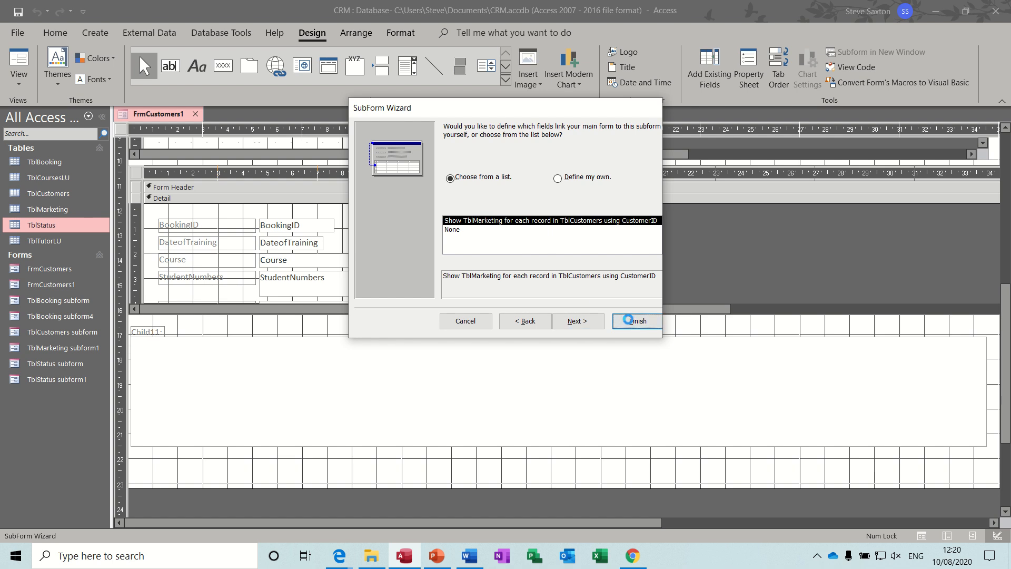
pyautogui.click(630, 322)
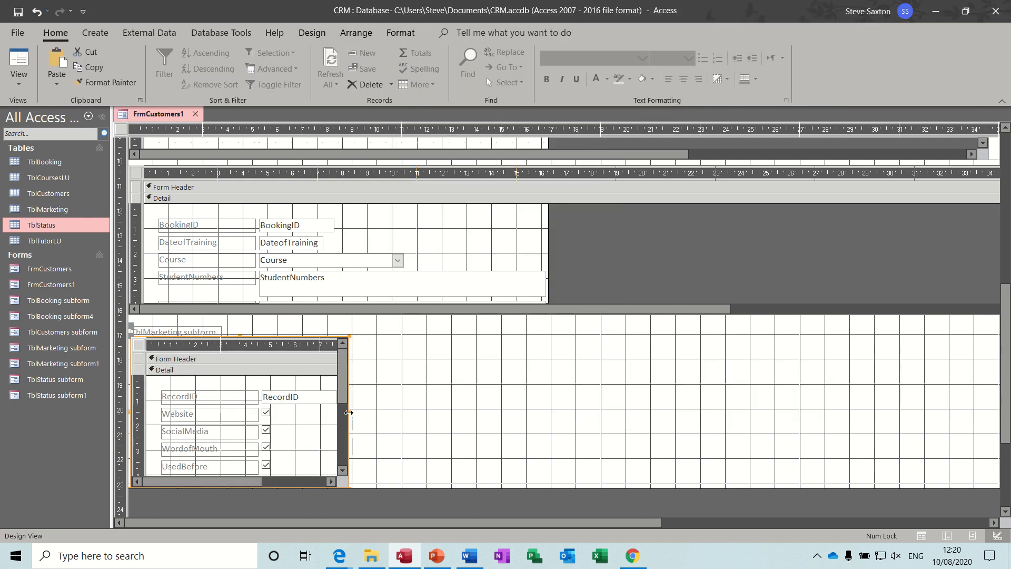
# Widen the marketing subform, extend the Detail section below it, and reduce the subform's height
pyautogui.moveTo(348, 412); pyautogui.dragTo(875, 378)
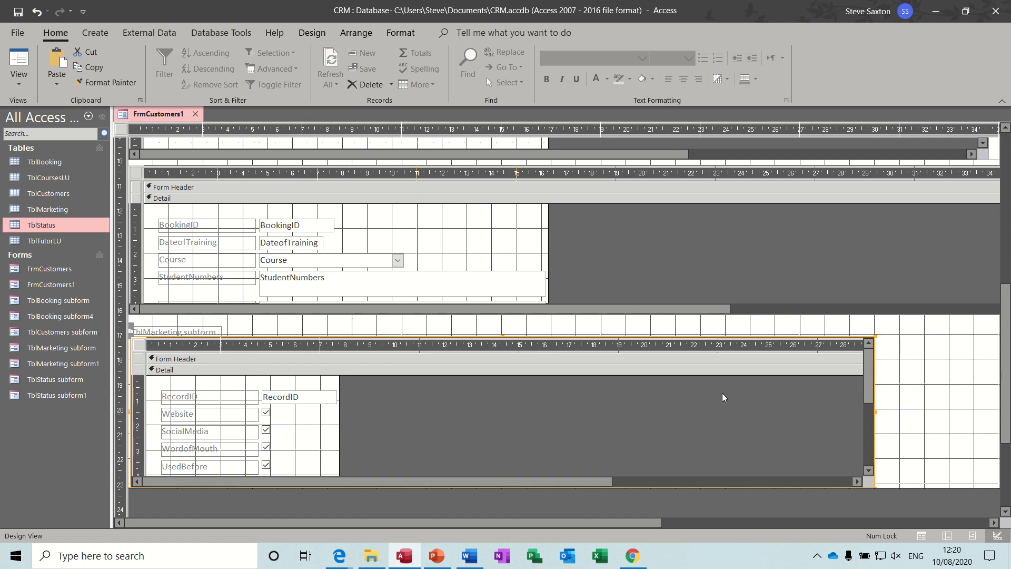
pyautogui.moveTo(1007, 317); pyautogui.dragTo(1008, 374)
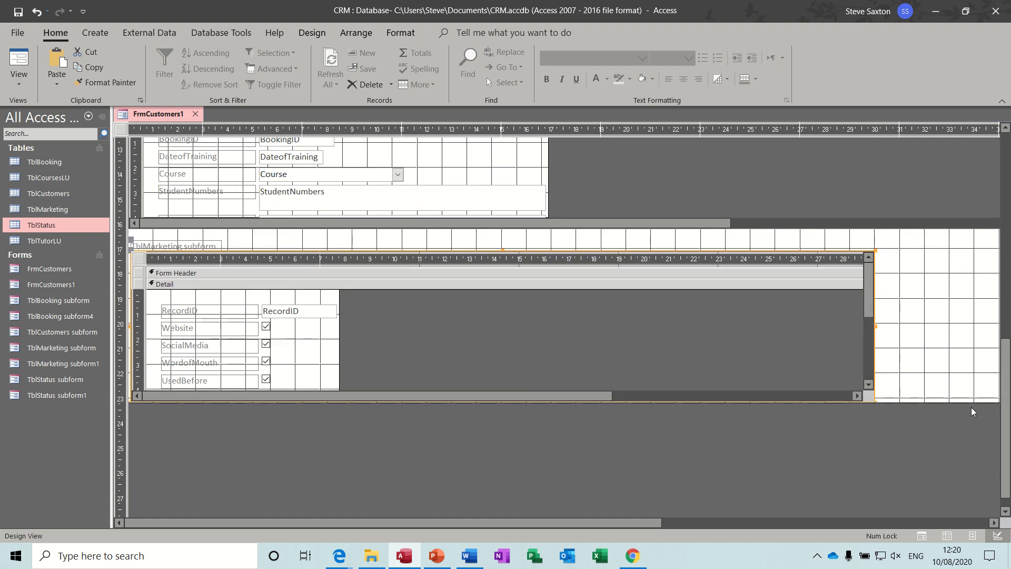
pyautogui.moveTo(951, 402); pyautogui.dragTo(945, 435)
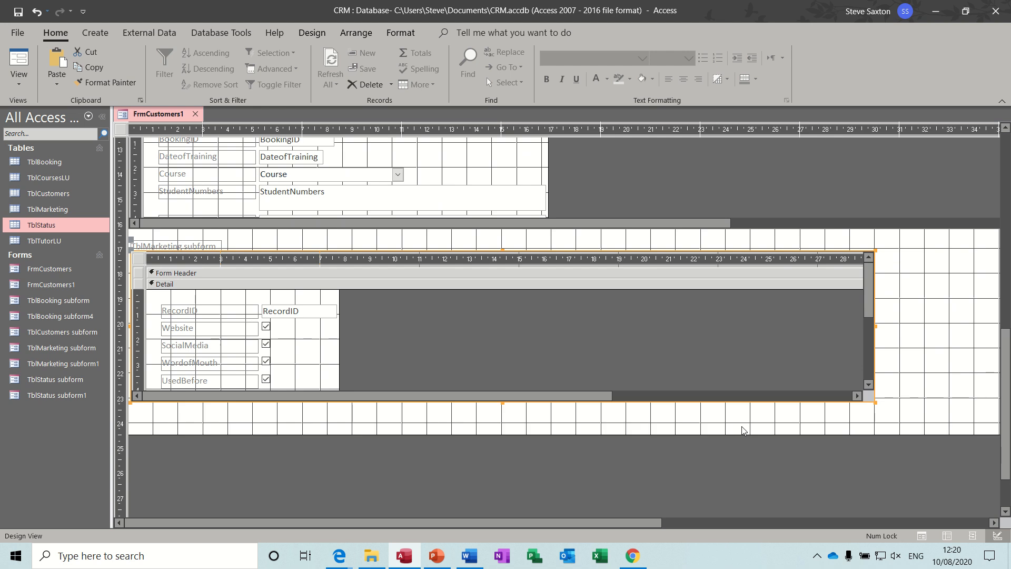
pyautogui.click(505, 409)
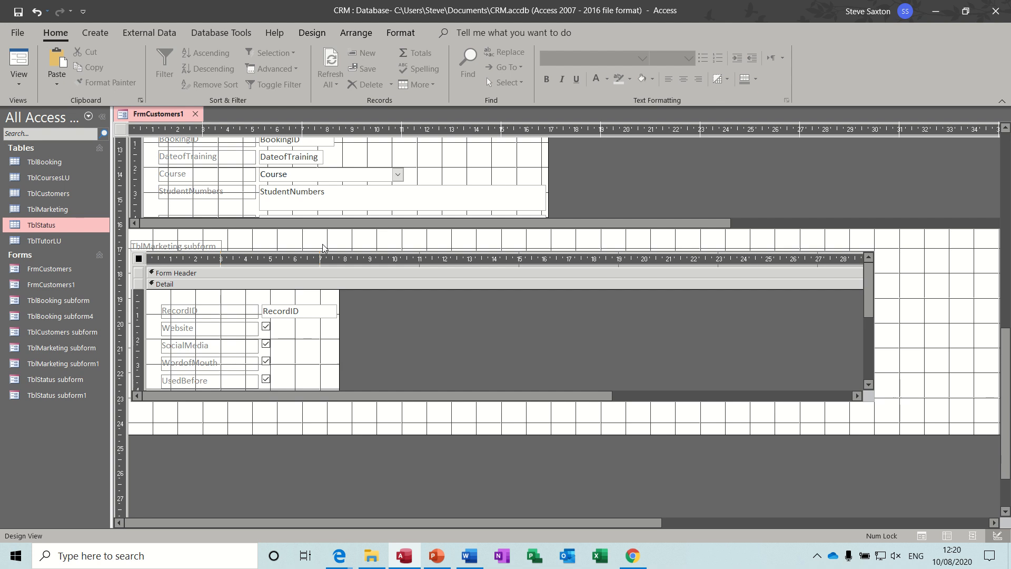
pyautogui.click(147, 260)
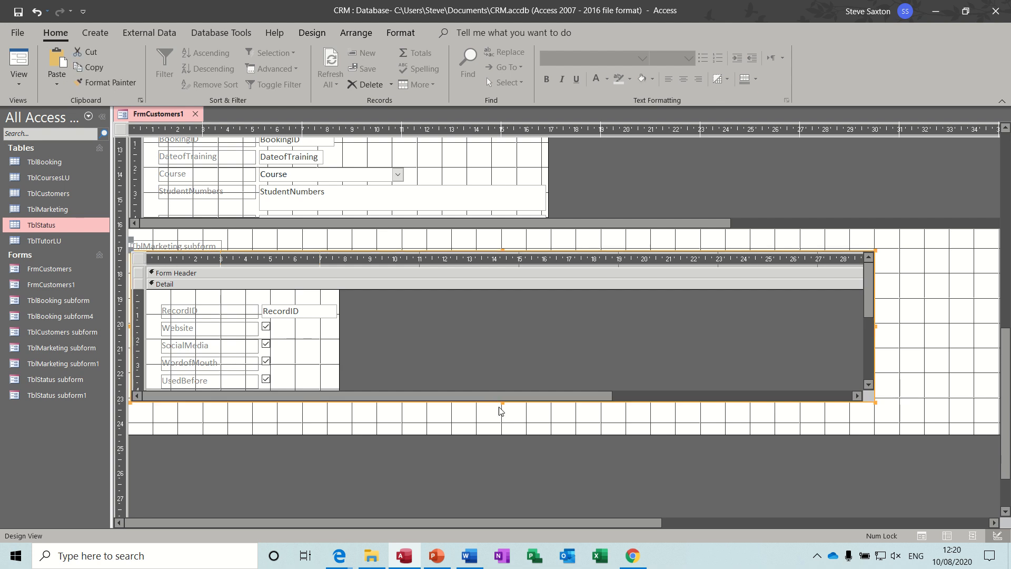
pyautogui.moveTo(502, 402); pyautogui.dragTo(492, 343)
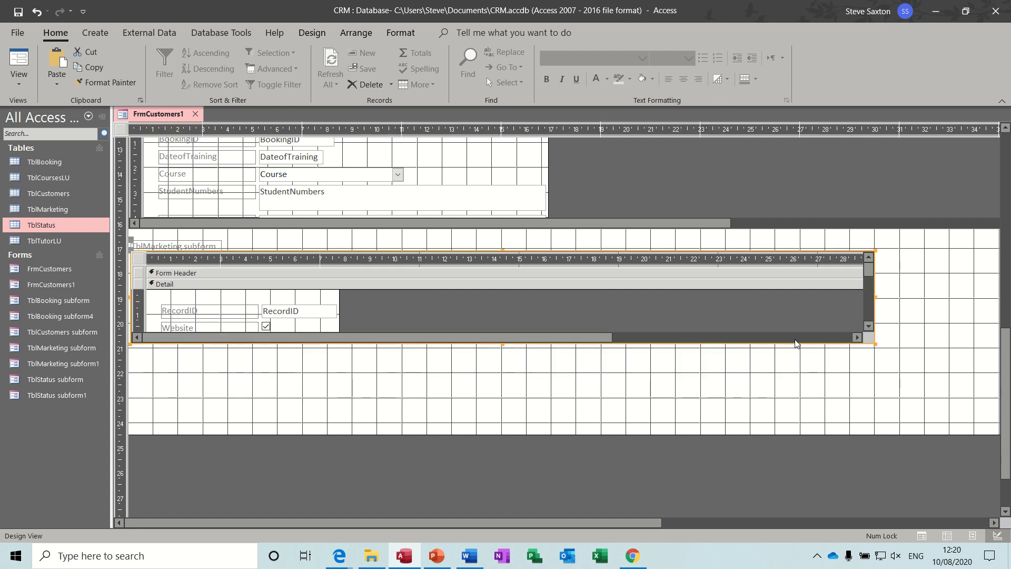
# Delete the marketing subform's label
pyautogui.click(930, 334)
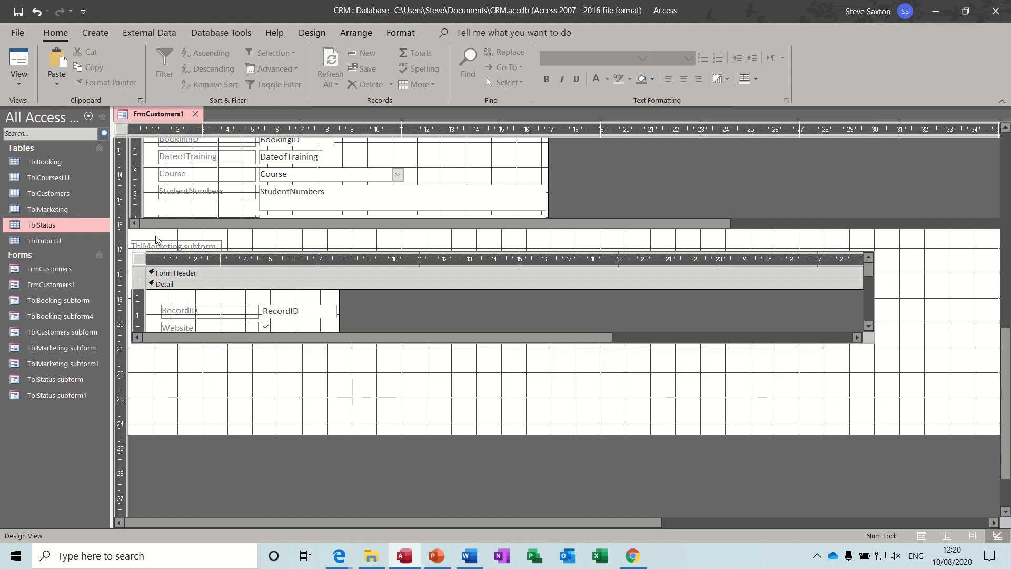
pyautogui.click(181, 247)
pyautogui.press('Delete')
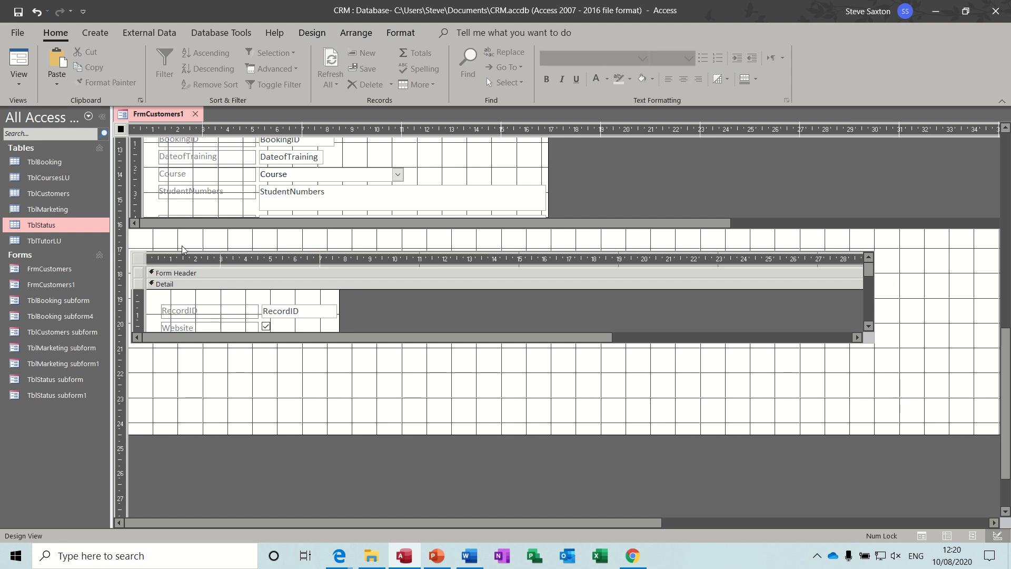
pyautogui.click(143, 261)
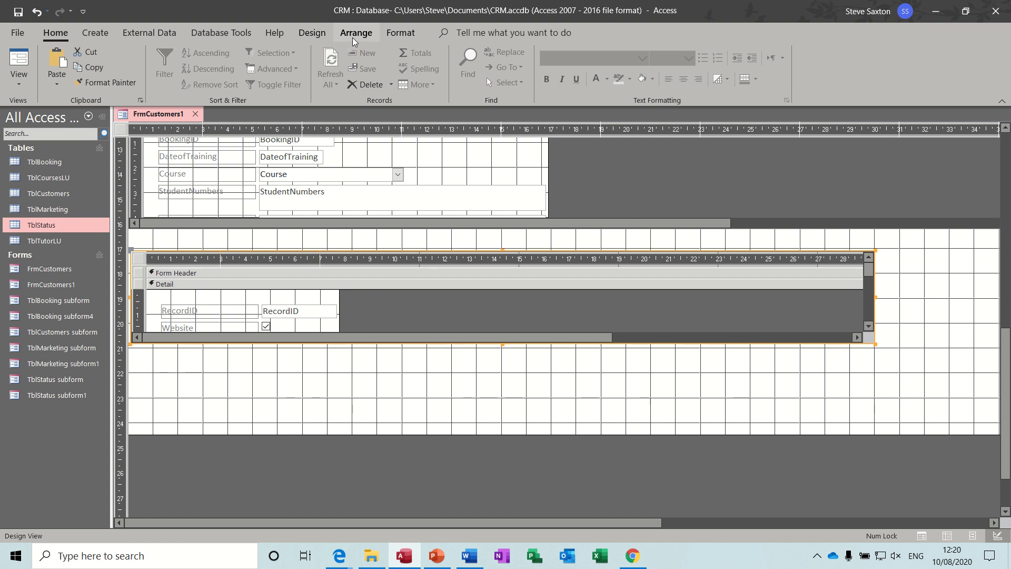
# Set the marketing subform's Record Selectors and Navigation Buttons to No, then view the form in Form View
pyautogui.click(312, 33)
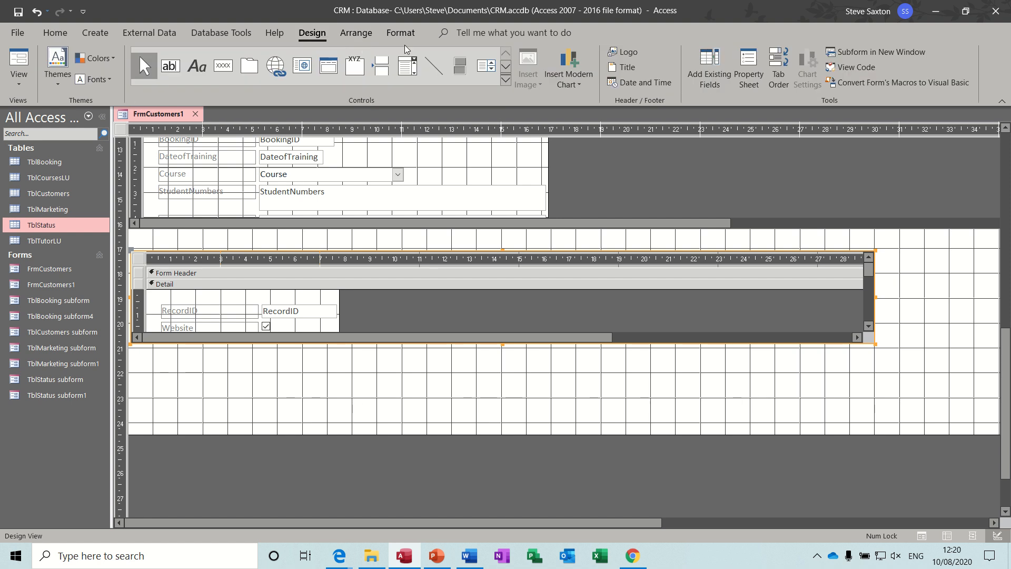
pyautogui.click(756, 64)
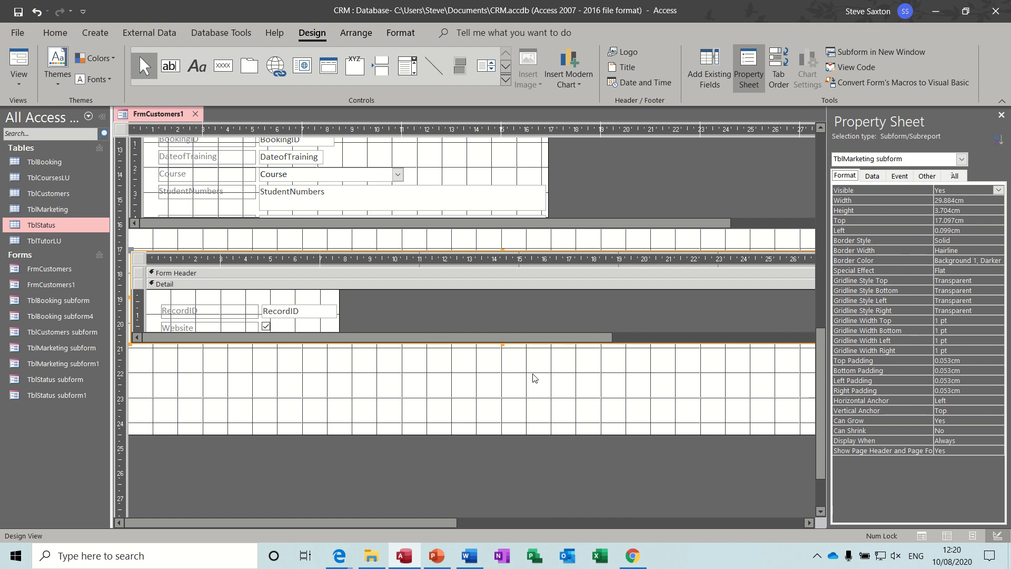
pyautogui.click(138, 260)
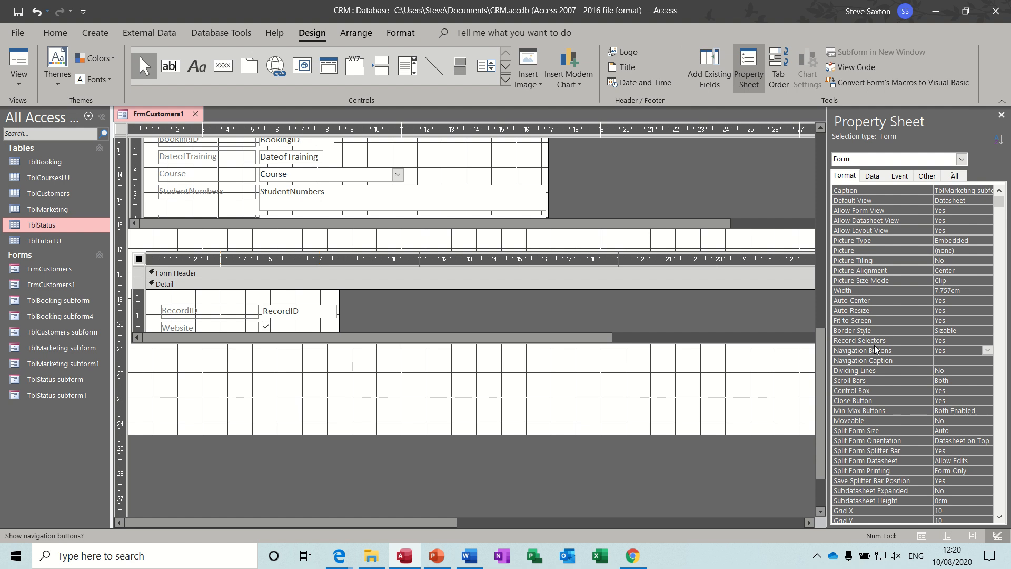
pyautogui.click(959, 340)
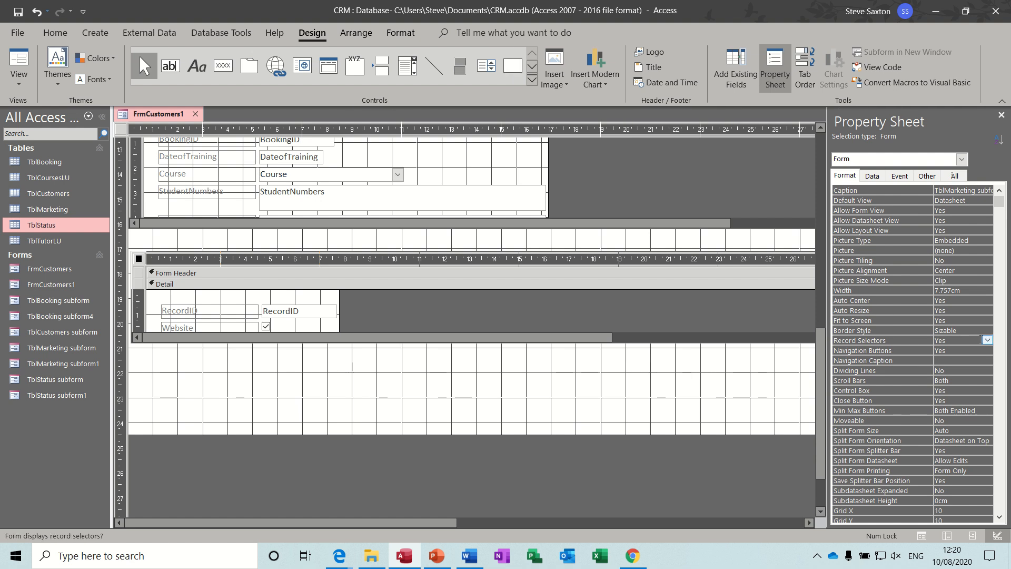
pyautogui.click(987, 340)
pyautogui.click(973, 360)
pyautogui.click(971, 352)
pyautogui.click(987, 351)
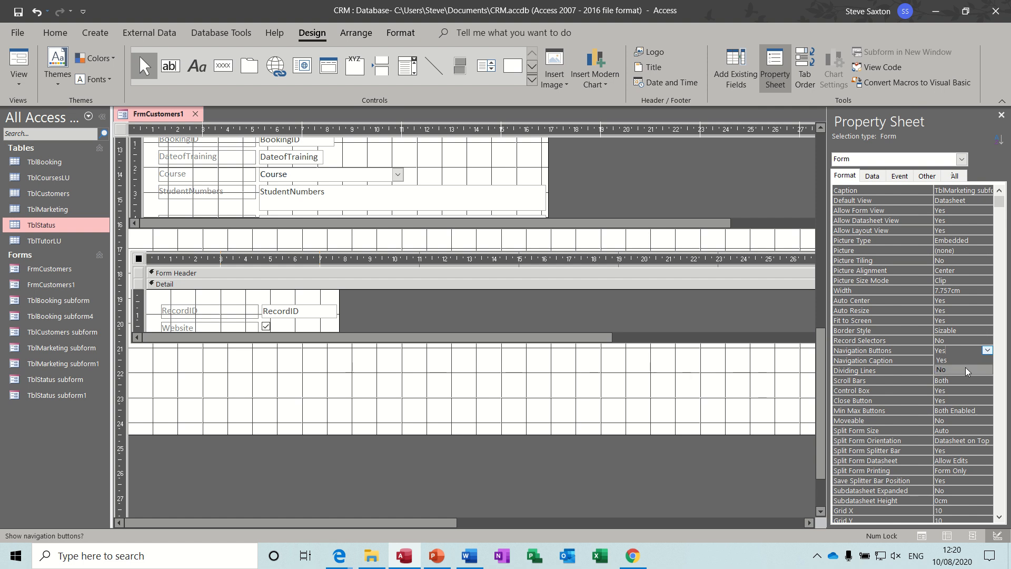
pyautogui.click(974, 370)
pyautogui.click(531, 393)
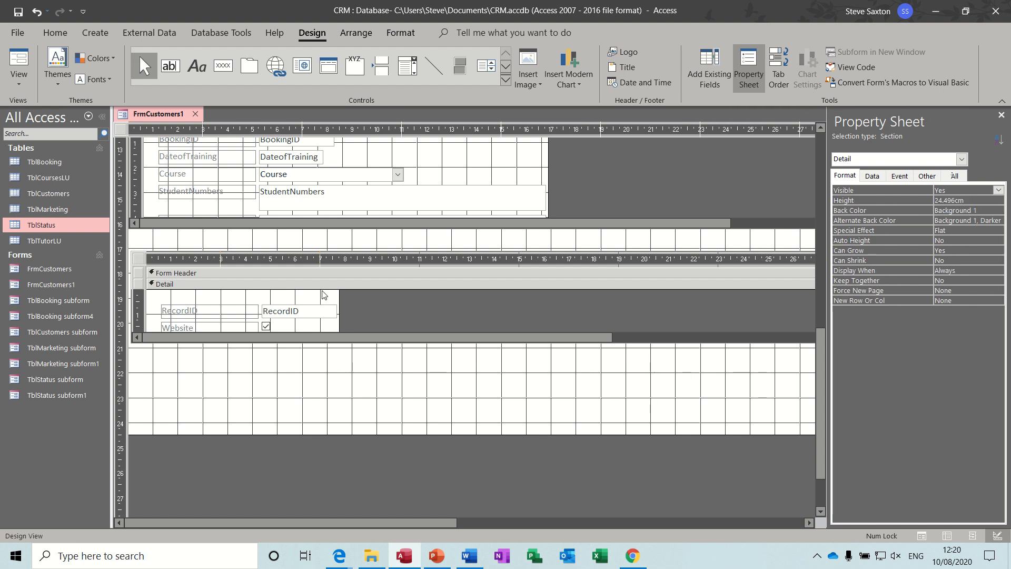
pyautogui.click(19, 62)
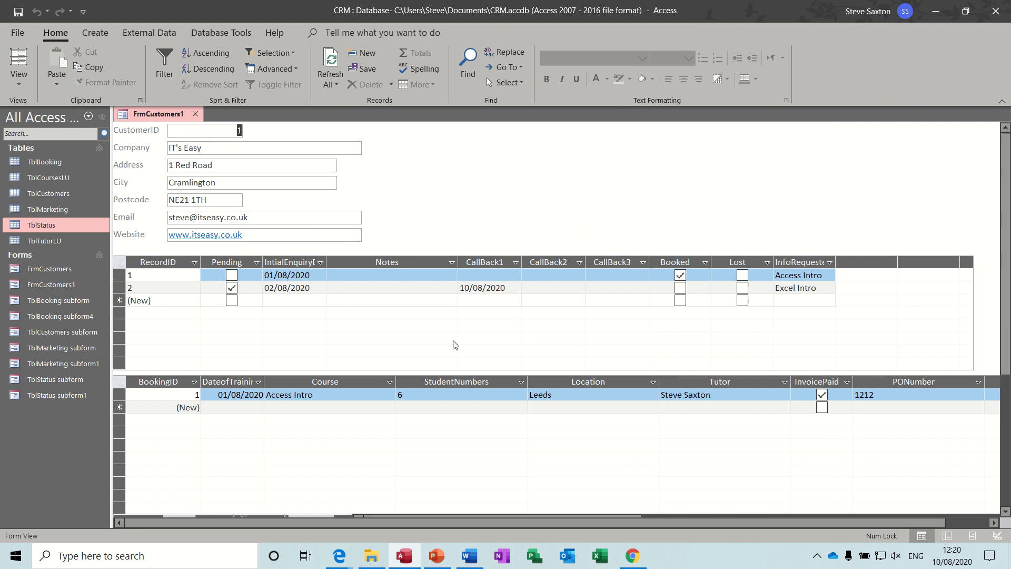
# Scroll through the marketing subform's records, then switch FrmCustomers1 to Design View
pyautogui.moveTo(1008, 231); pyautogui.dragTo(1007, 342)
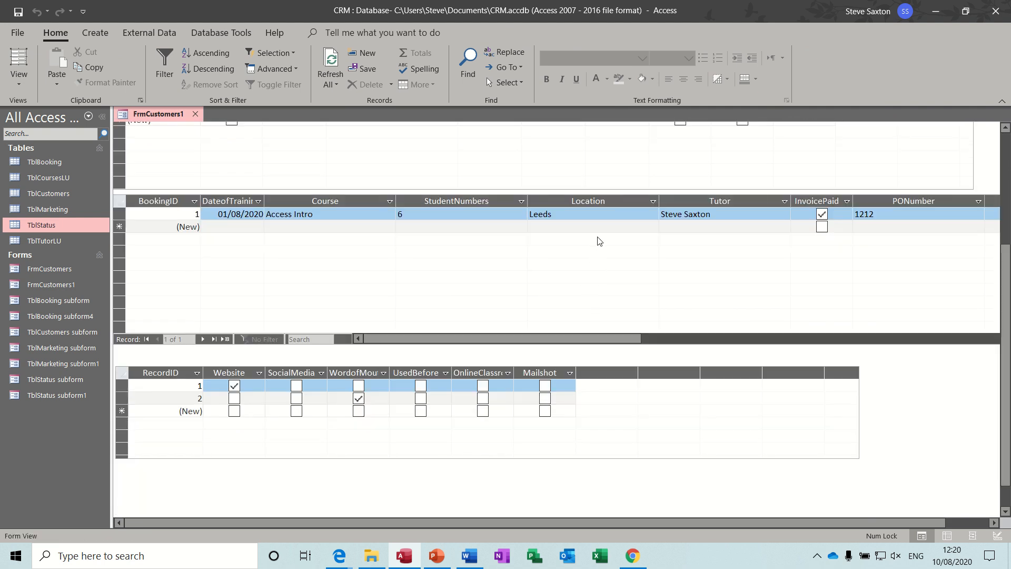
pyautogui.moveTo(1005, 311); pyautogui.dragTo(1005, 200)
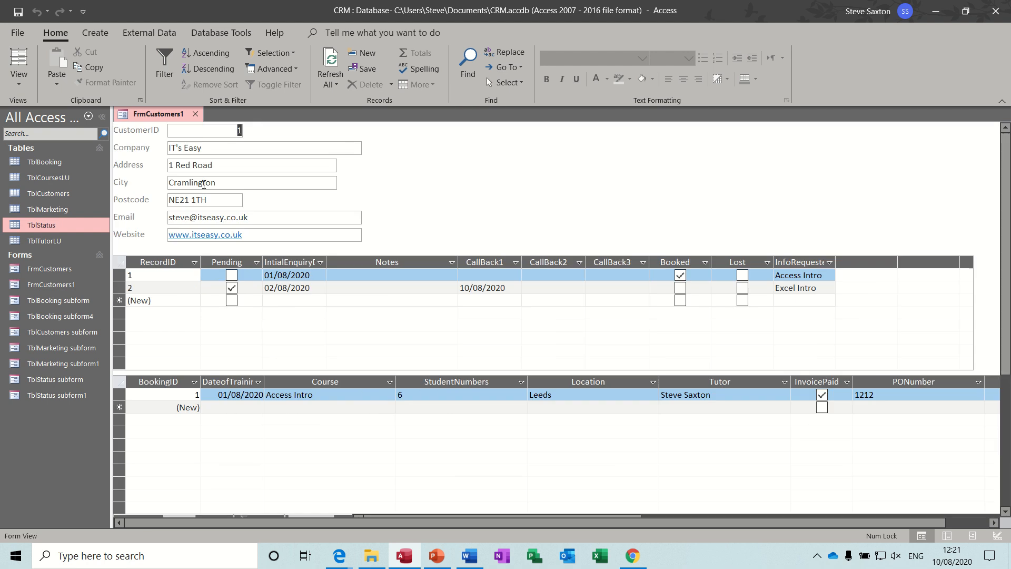
pyautogui.click(19, 80)
pyautogui.click(31, 199)
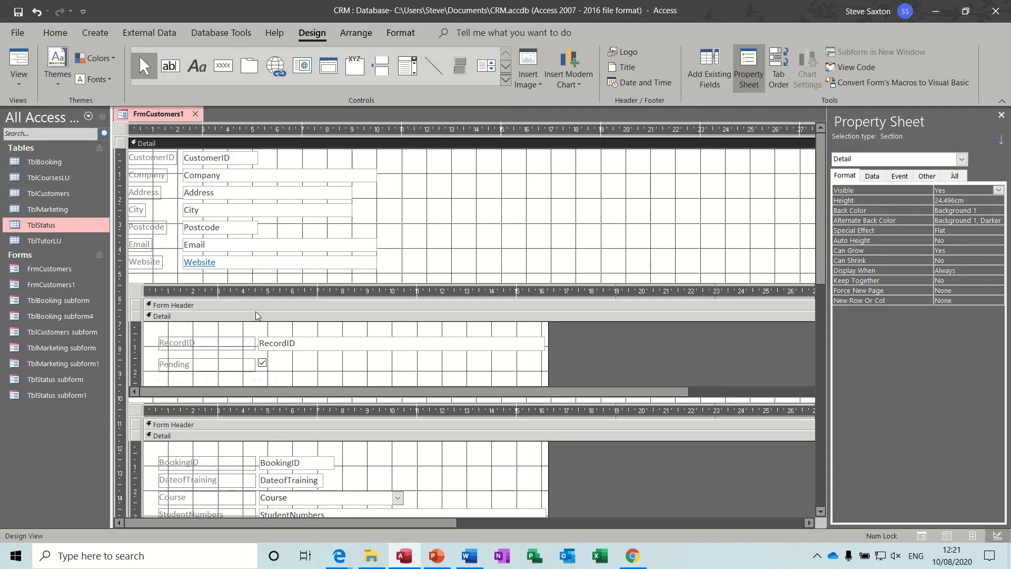
# Shrink the TblStatus and TblBooking subforms, move TblBooking and TblMarketing up, and check in Form View
pyautogui.click(133, 293)
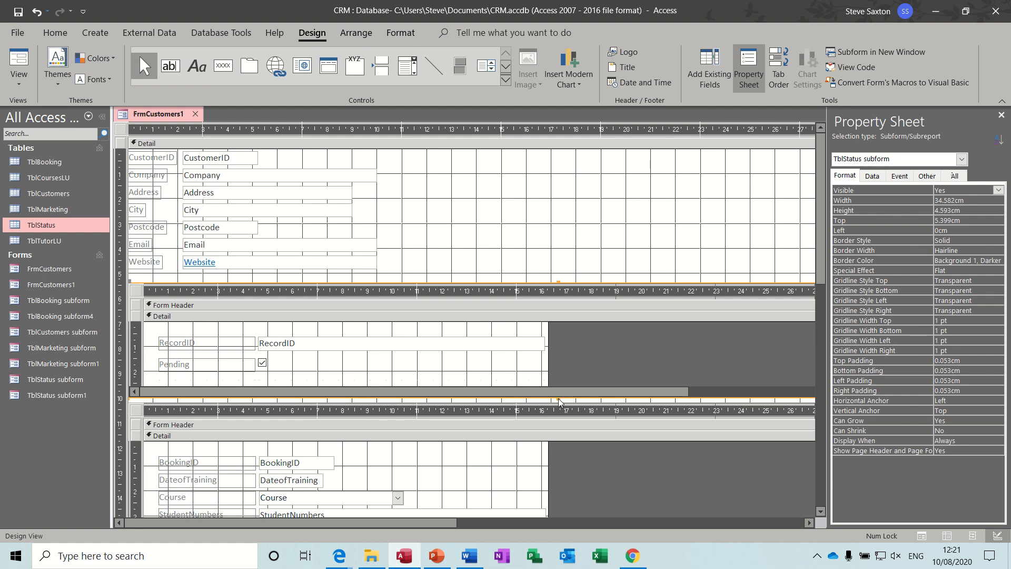
pyautogui.moveTo(559, 402); pyautogui.dragTo(557, 361)
pyautogui.moveTo(139, 405); pyautogui.dragTo(139, 365)
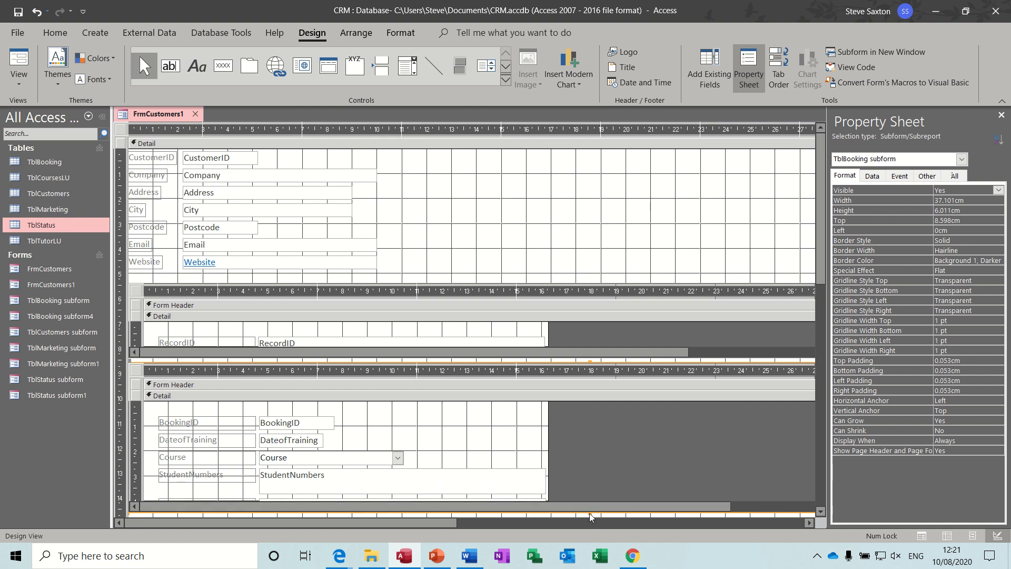
pyautogui.moveTo(590, 515); pyautogui.dragTo(589, 455)
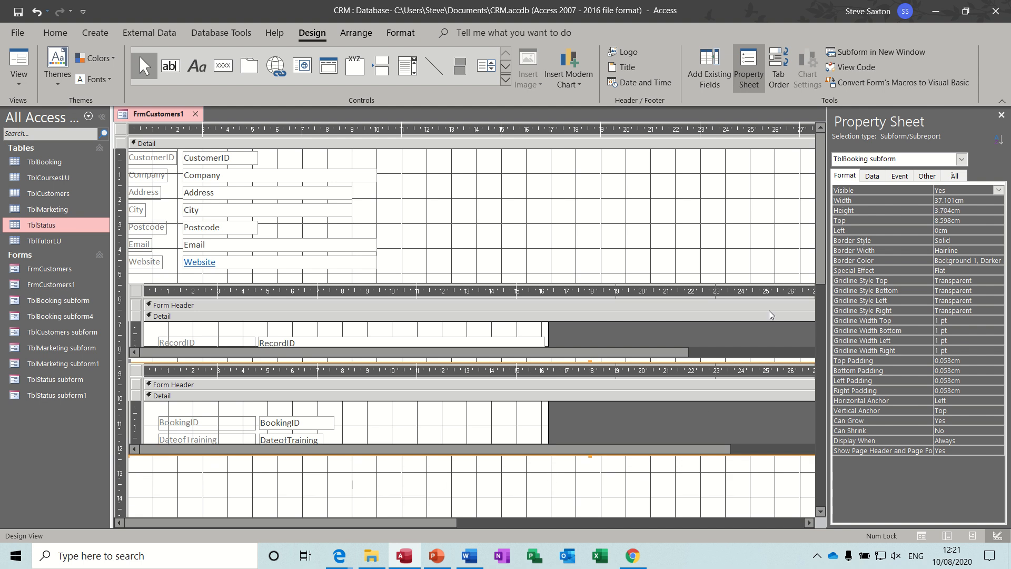
pyautogui.moveTo(820, 261); pyautogui.dragTo(817, 347)
pyautogui.moveTo(138, 441); pyautogui.dragTo(135, 321)
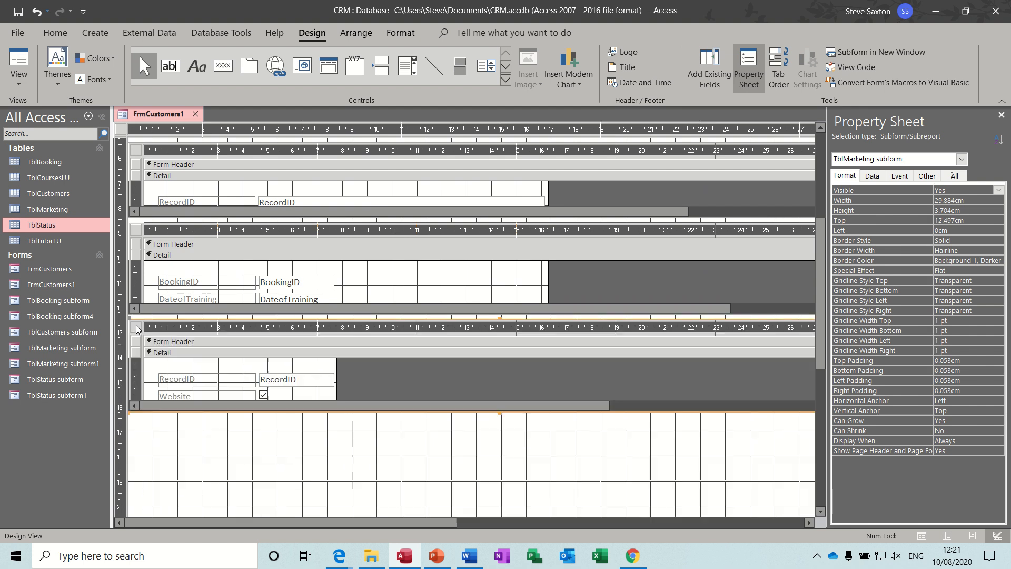
pyautogui.click(553, 444)
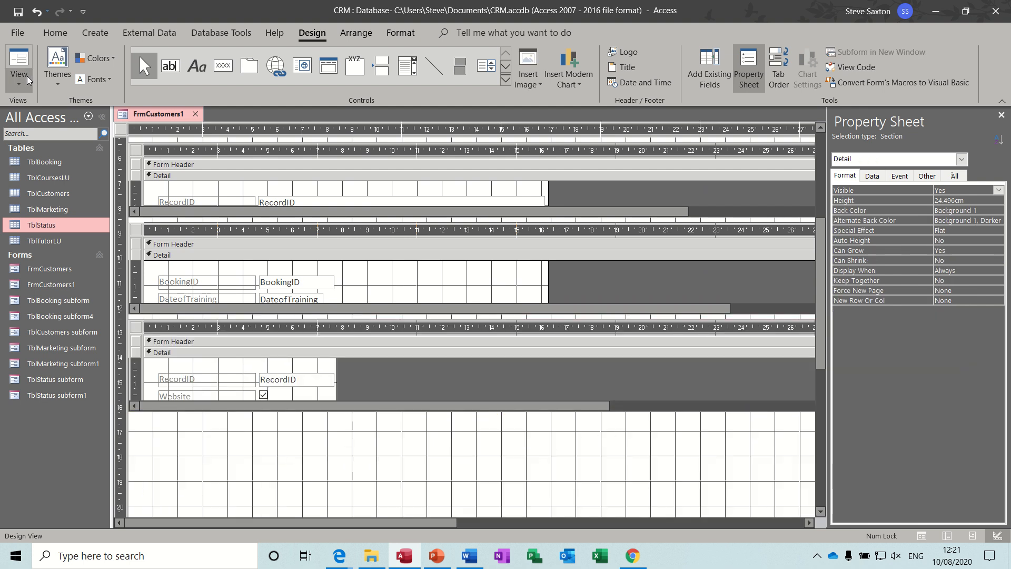
pyautogui.click(19, 59)
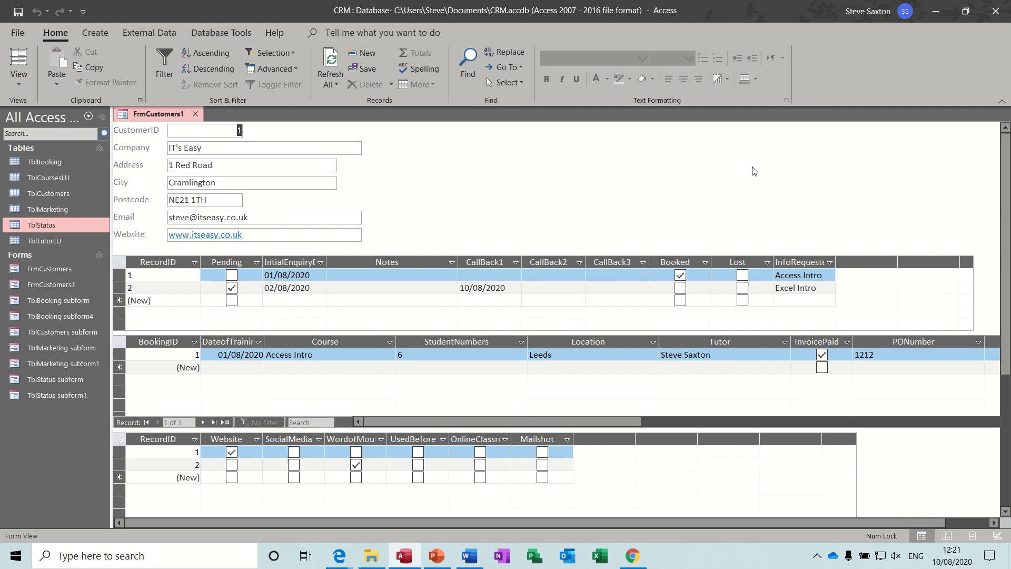
pyautogui.click(19, 79)
# Add an 'Add Customer' text button running Add New Record, then draw a second button below it
pyautogui.click(29, 205)
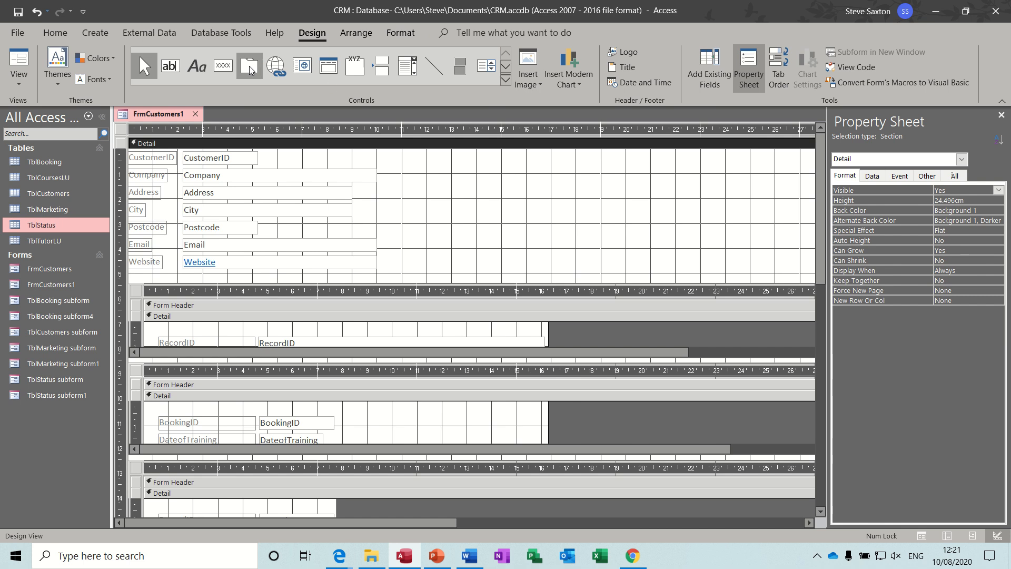
pyautogui.click(223, 65)
pyautogui.moveTo(467, 161); pyautogui.dragTo(591, 199)
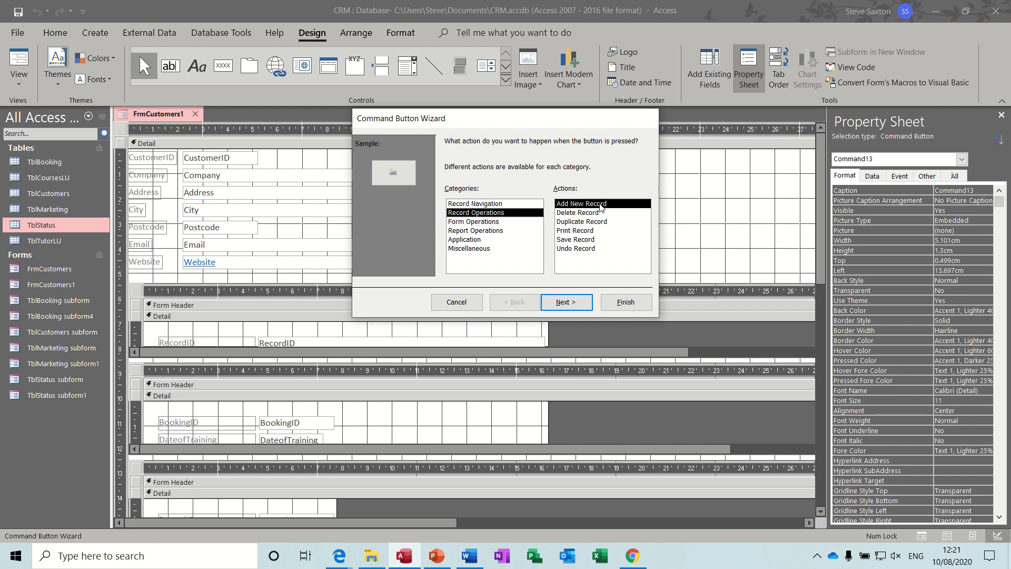
pyautogui.click(570, 302)
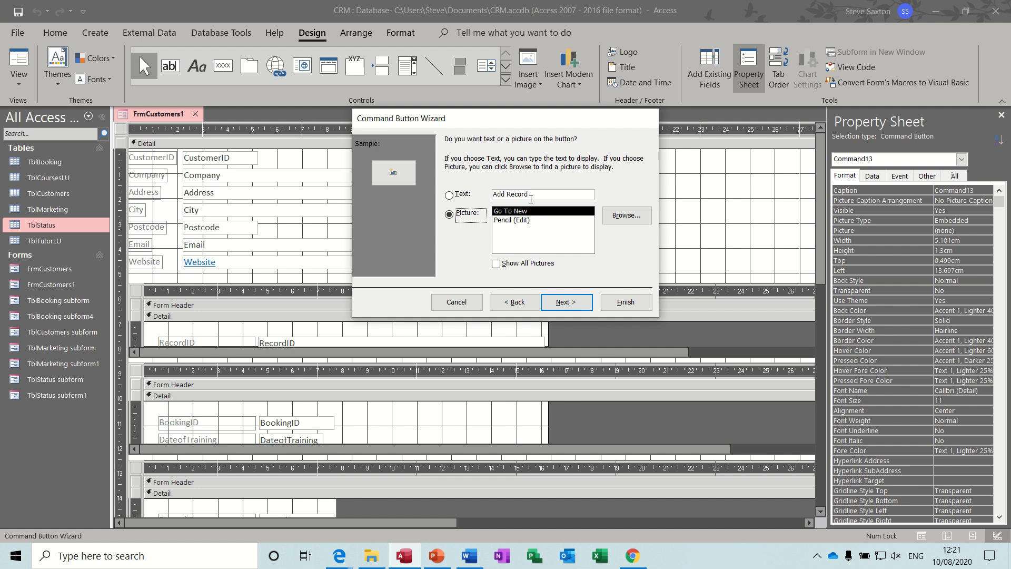
pyautogui.click(535, 196)
pyautogui.press('BackSpace')
pyautogui.press('BackSpace')
pyautogui.press('BackSpace')
pyautogui.press('BackSpace')
pyautogui.press('BackSpace')
pyautogui.press('BackSpace')
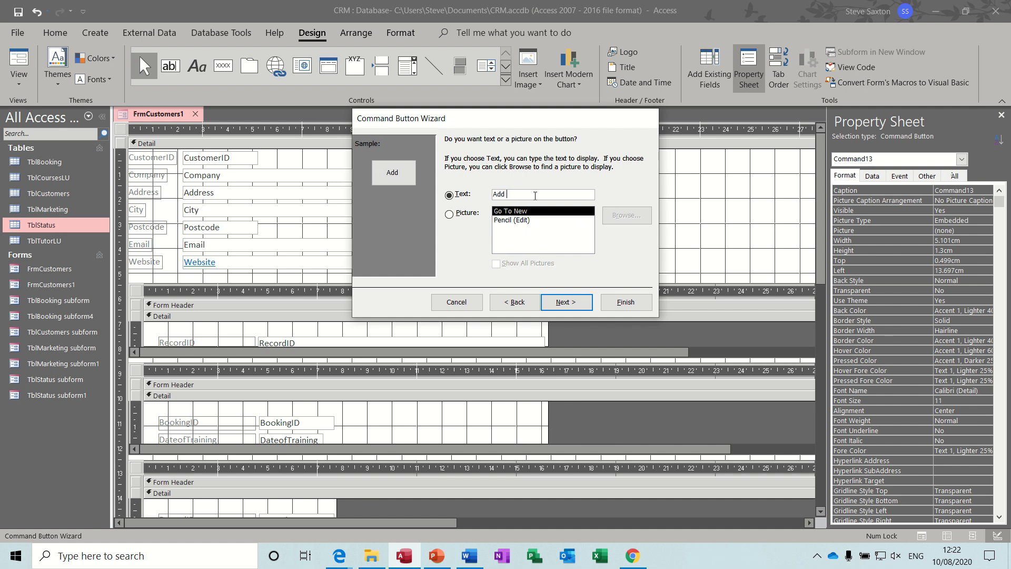
pyautogui.write('Customer')
pyautogui.click(617, 307)
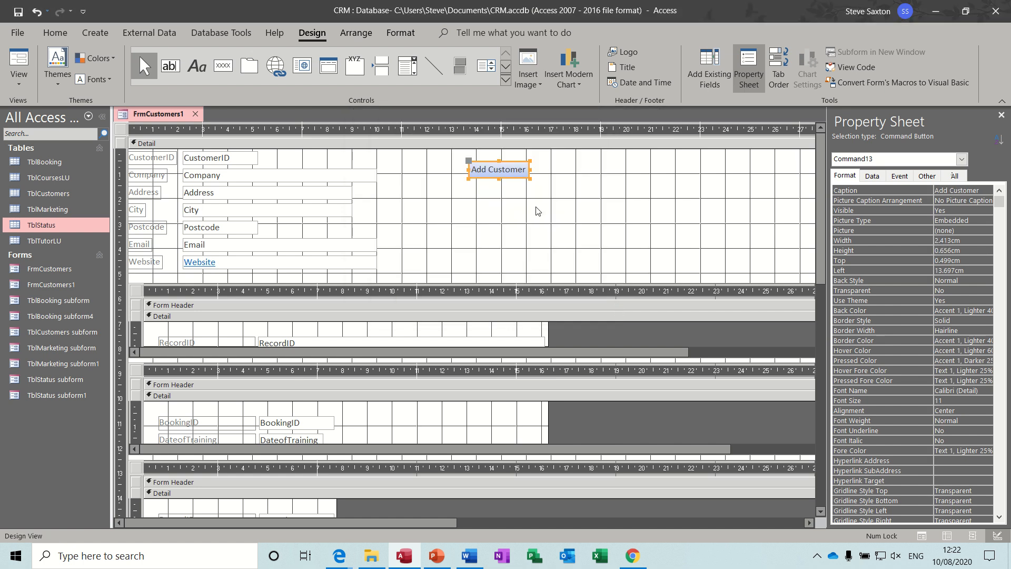
pyautogui.click(223, 65)
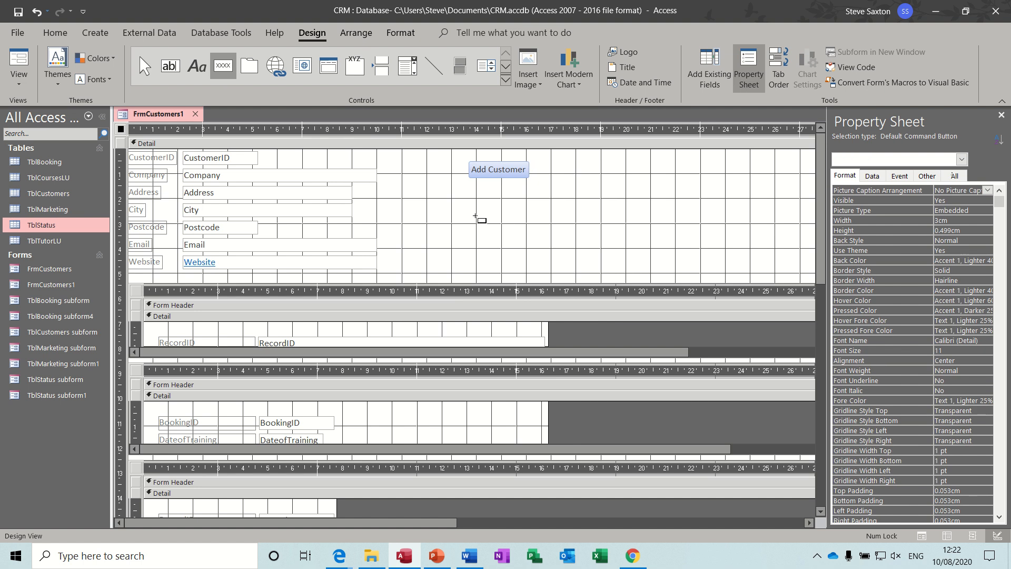
pyautogui.moveTo(470, 183); pyautogui.dragTo(537, 206)
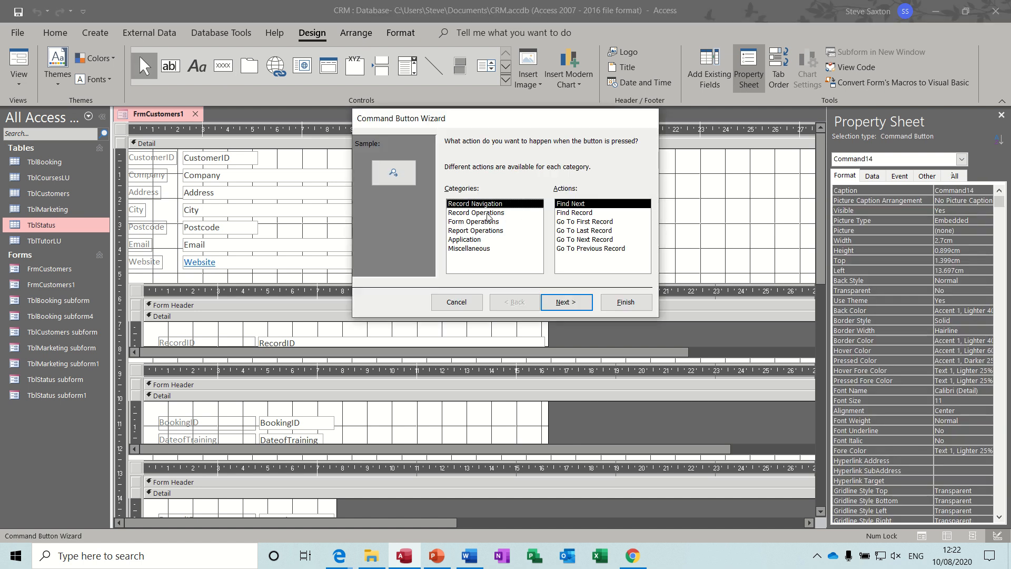
# Make the second button a Find Next record-navigation button showing the text Find Next
pyautogui.click(568, 300)
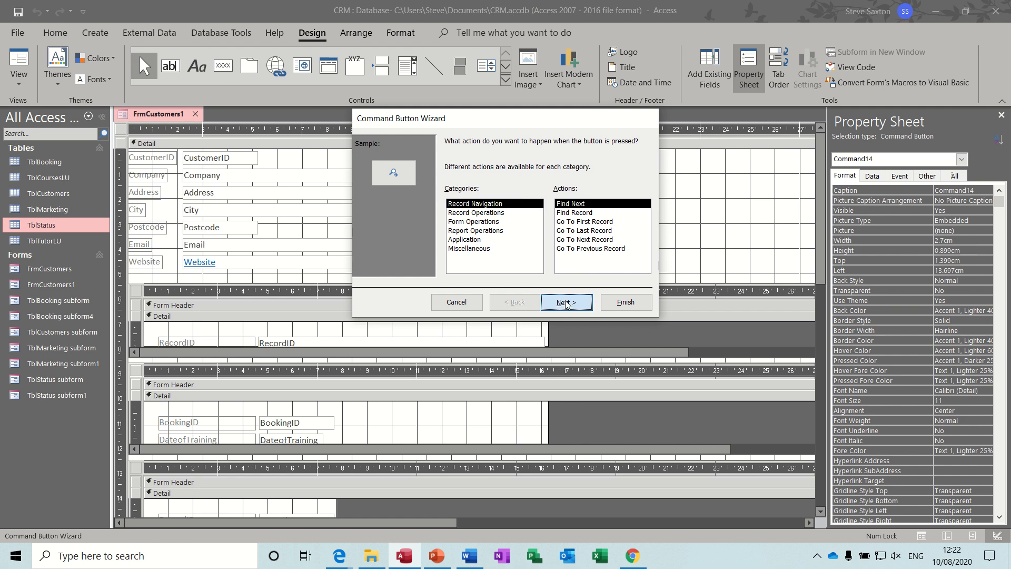
pyautogui.click(456, 198)
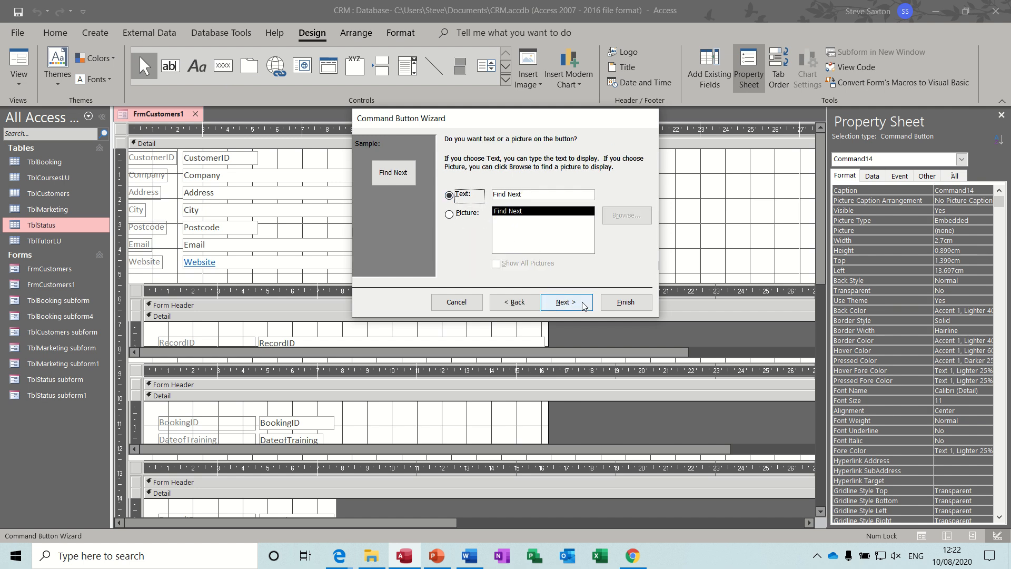
pyautogui.click(574, 307)
pyautogui.click(625, 302)
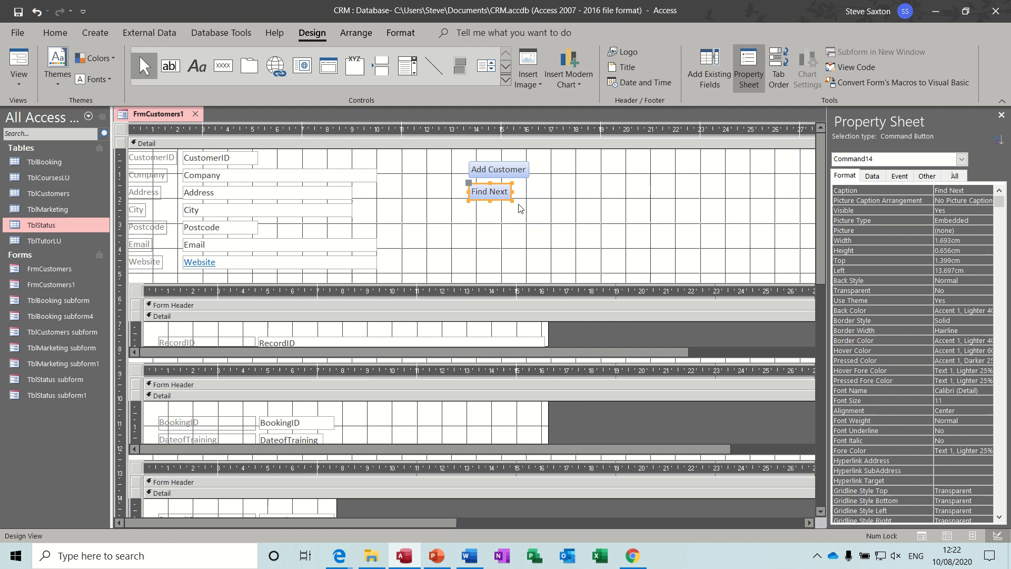
# Stack the Add Customer and Find Next buttons at matching width
pyautogui.moveTo(457, 154); pyautogui.dragTo(540, 216)
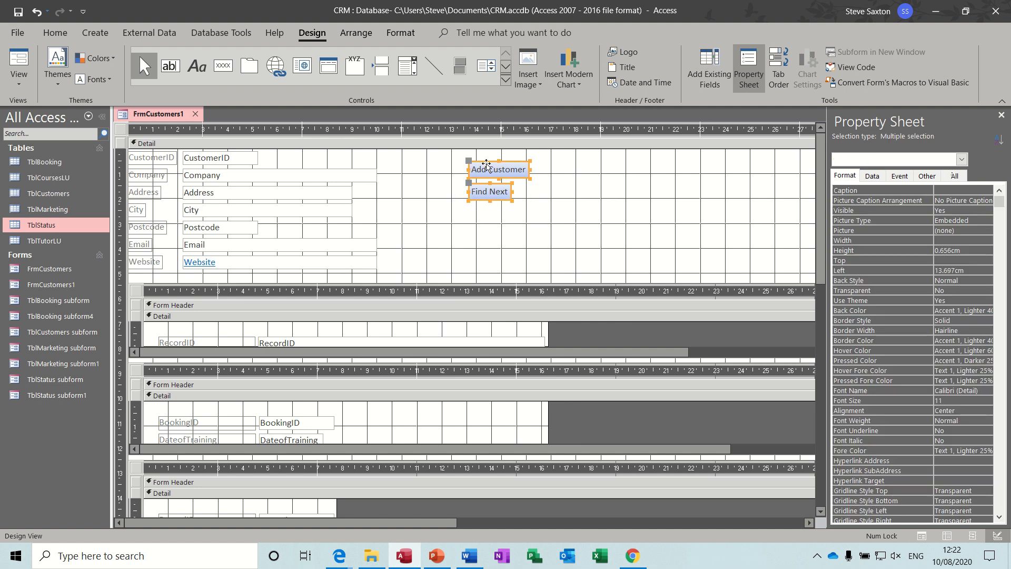
pyautogui.click(356, 32)
pyautogui.click(52, 61)
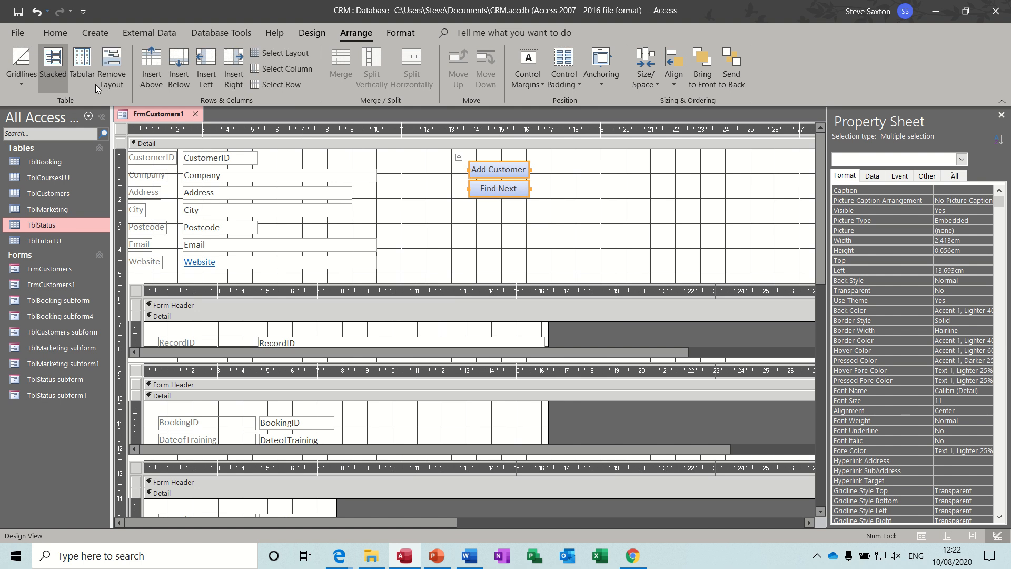
pyautogui.click(566, 179)
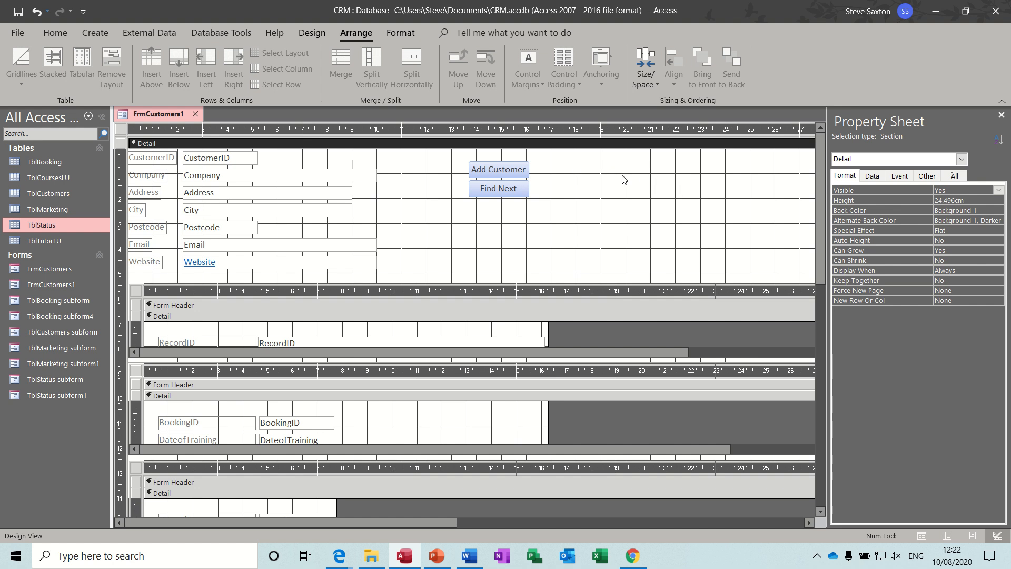
pyautogui.click(312, 32)
# Add a Find Company combo box that finds customer records by the Company field
pyautogui.click(506, 81)
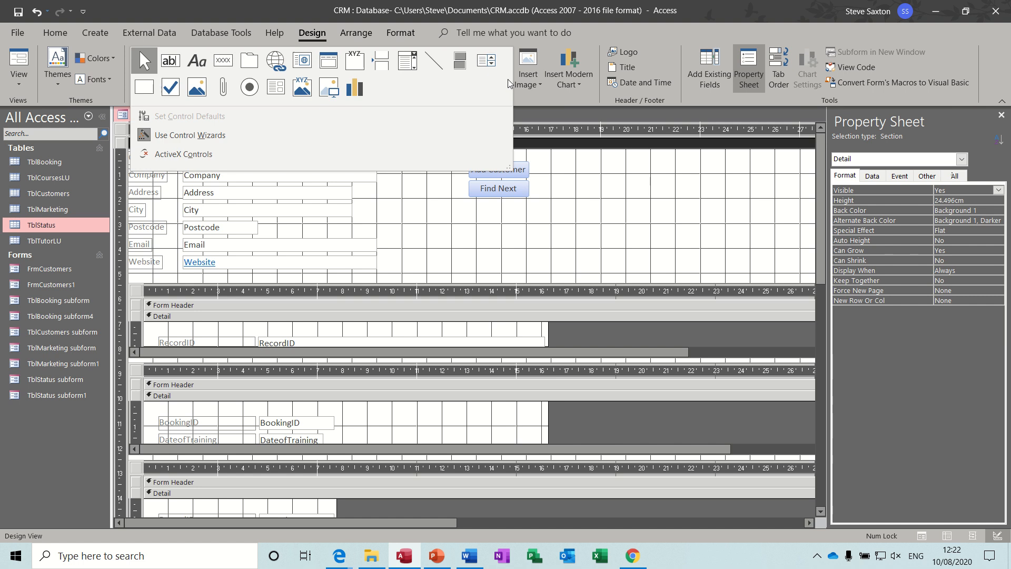
pyautogui.click(403, 67)
pyautogui.moveTo(571, 203); pyautogui.dragTo(696, 229)
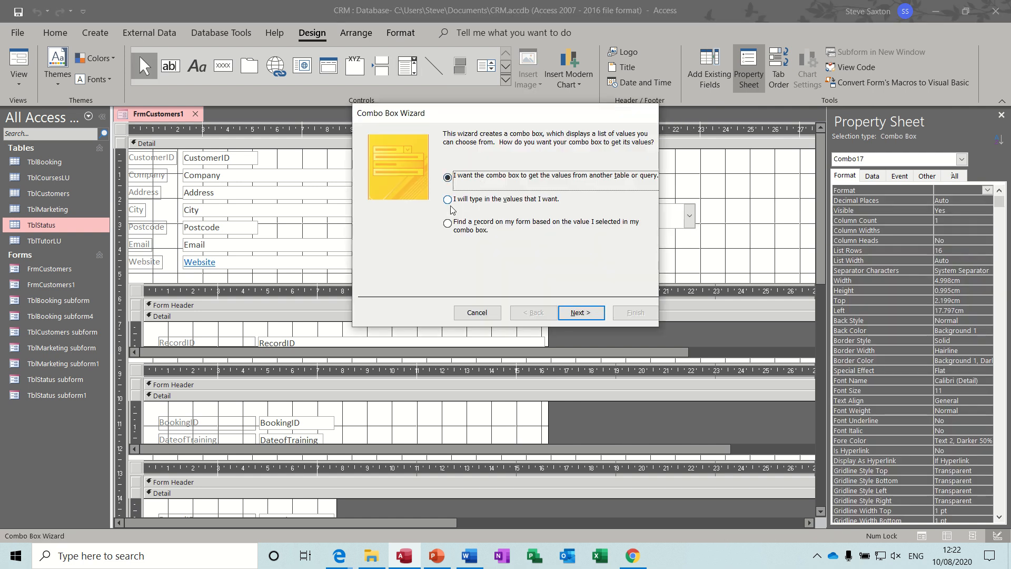
pyautogui.click(448, 223)
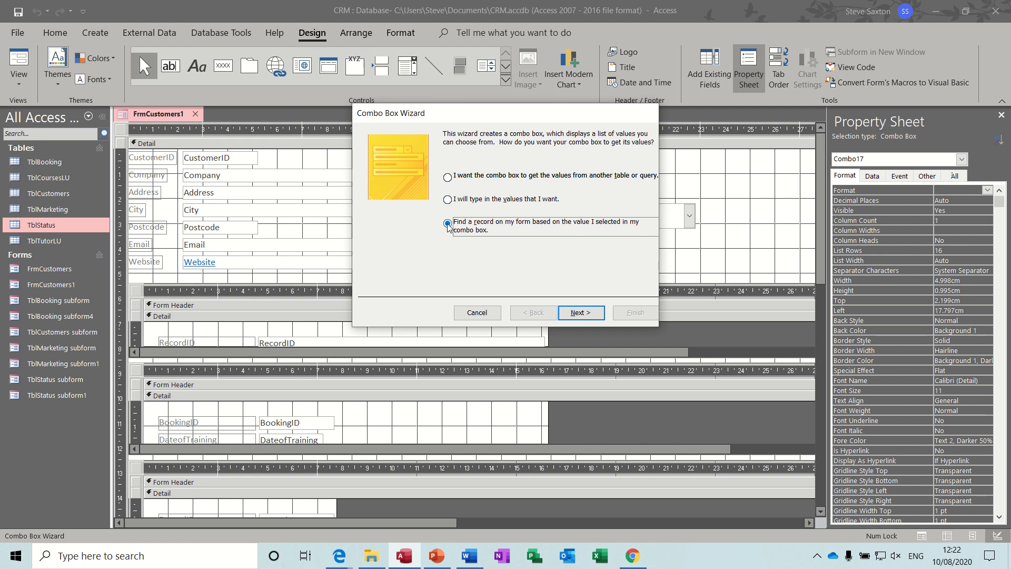
pyautogui.click(580, 313)
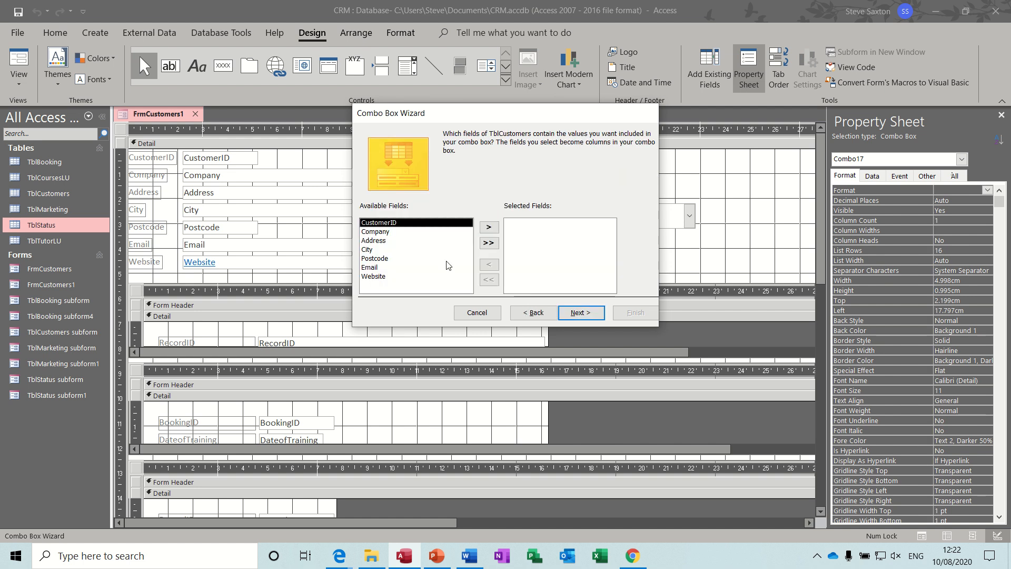
pyautogui.click(395, 232)
pyautogui.click(488, 227)
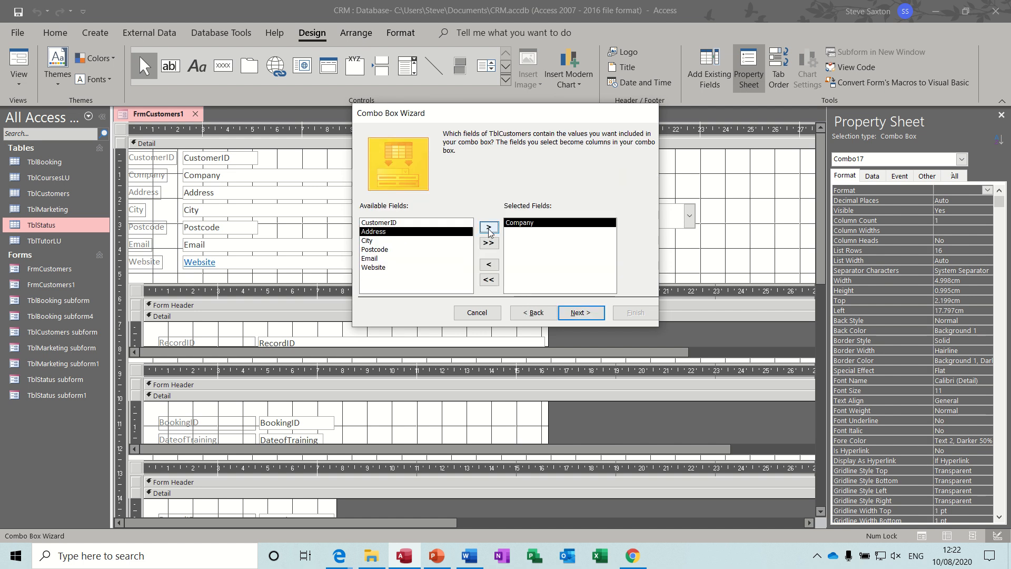
pyautogui.click(578, 313)
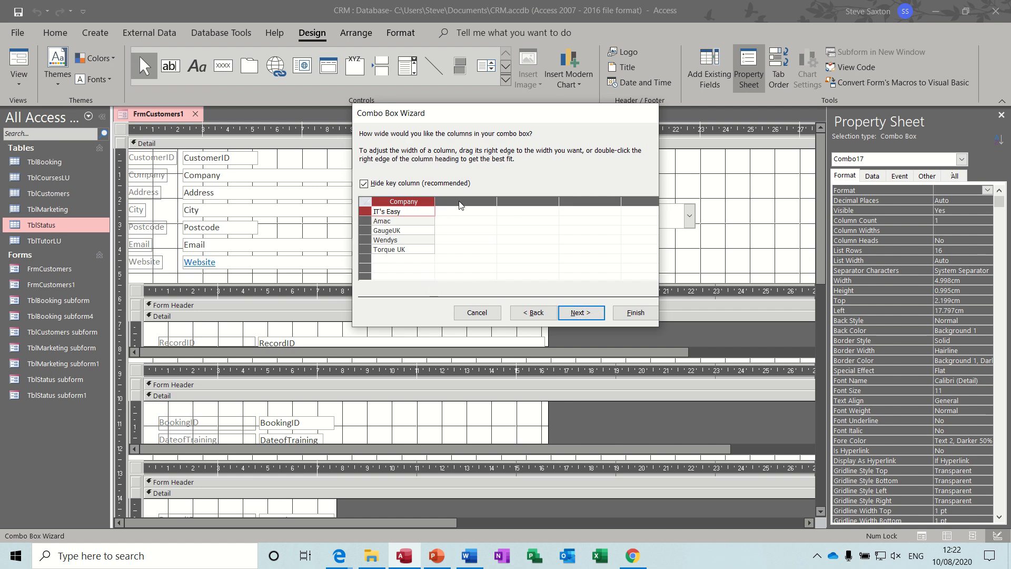
pyautogui.click(586, 315)
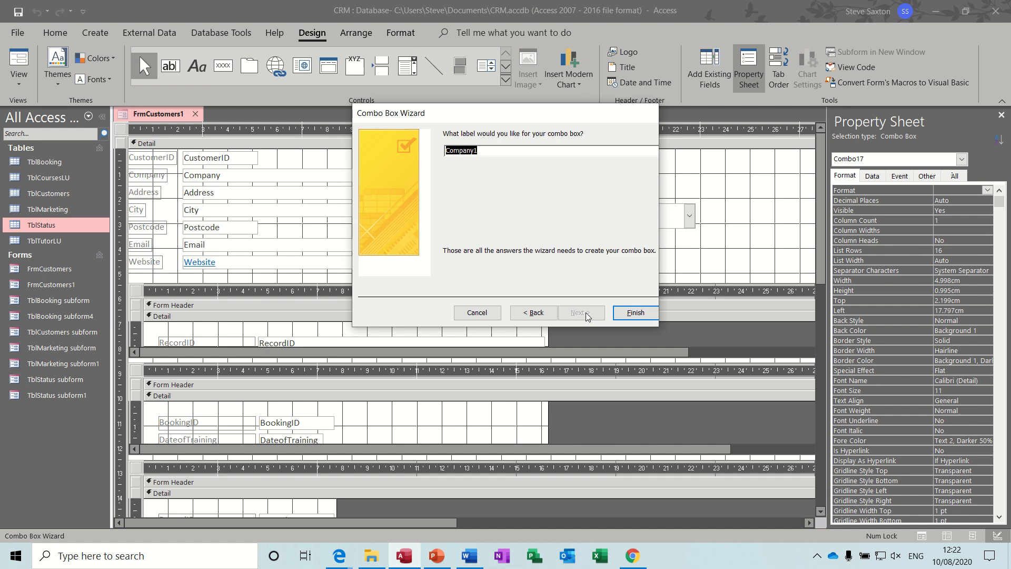
pyautogui.write('Find')
pyautogui.click(634, 314)
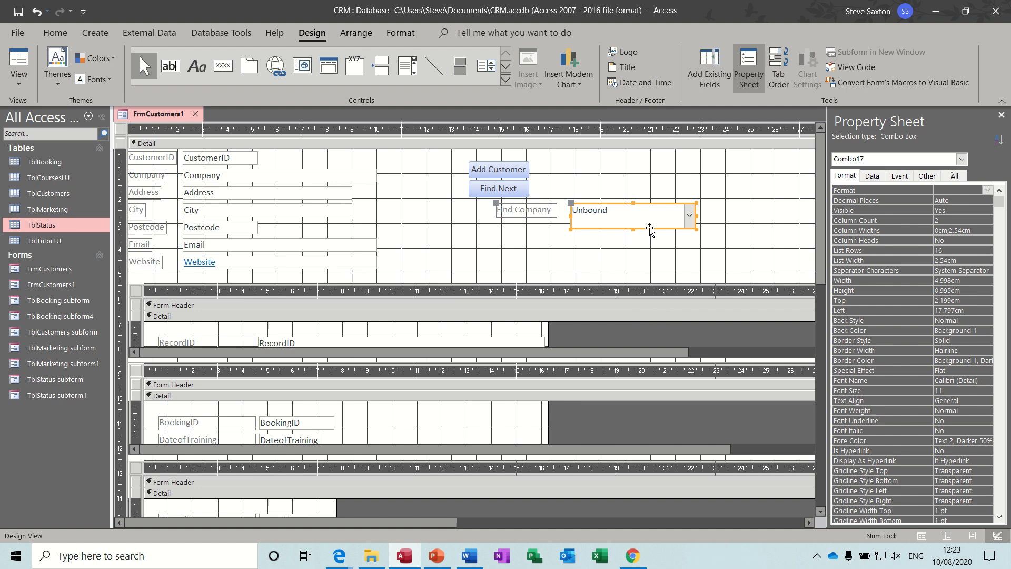
# Move the combo box and its label up beside the buttons, then switch to Form View
pyautogui.moveTo(649, 225); pyautogui.dragTo(672, 198)
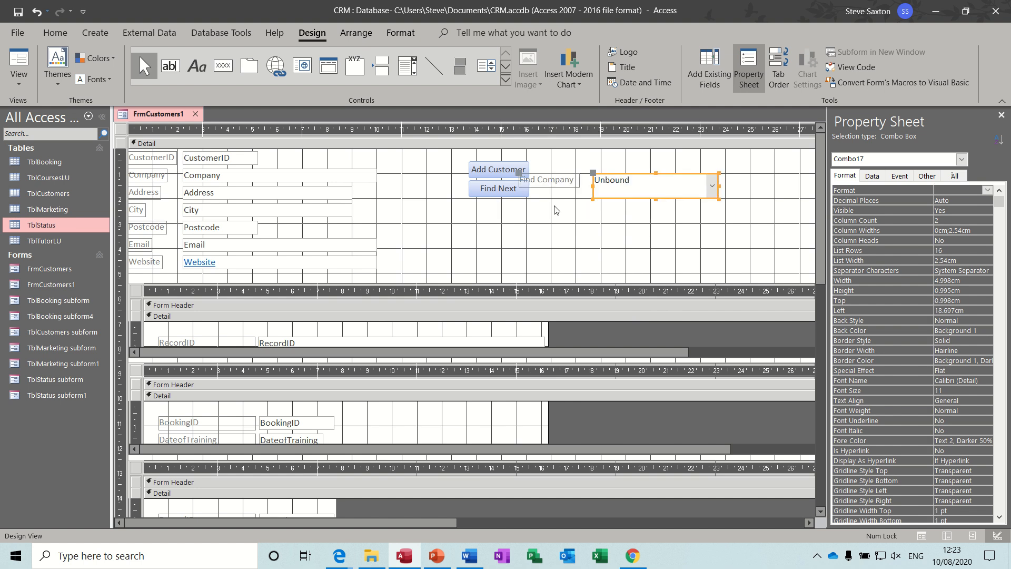
pyautogui.moveTo(519, 175); pyautogui.dragTo(593, 158)
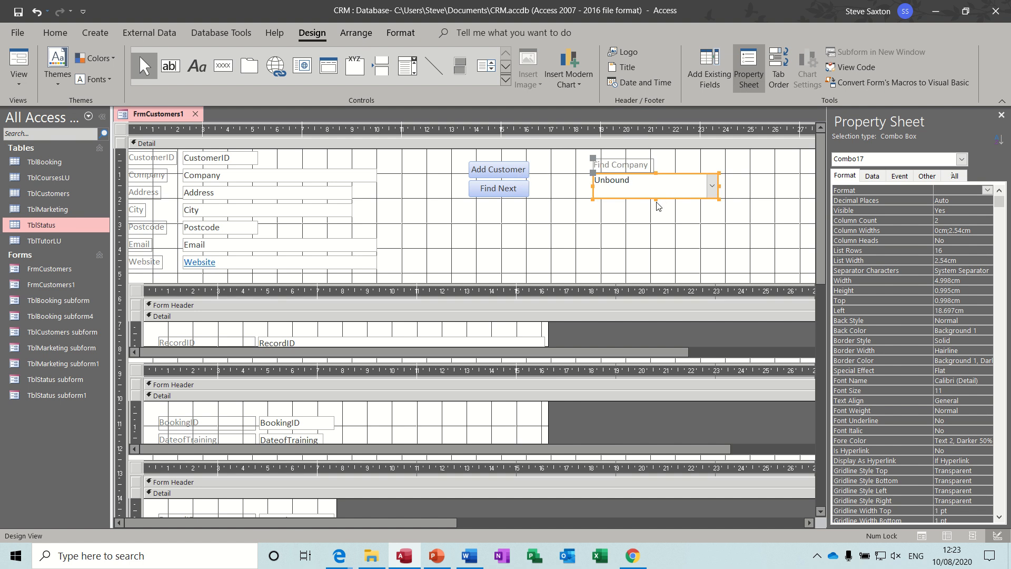
pyautogui.click(656, 192)
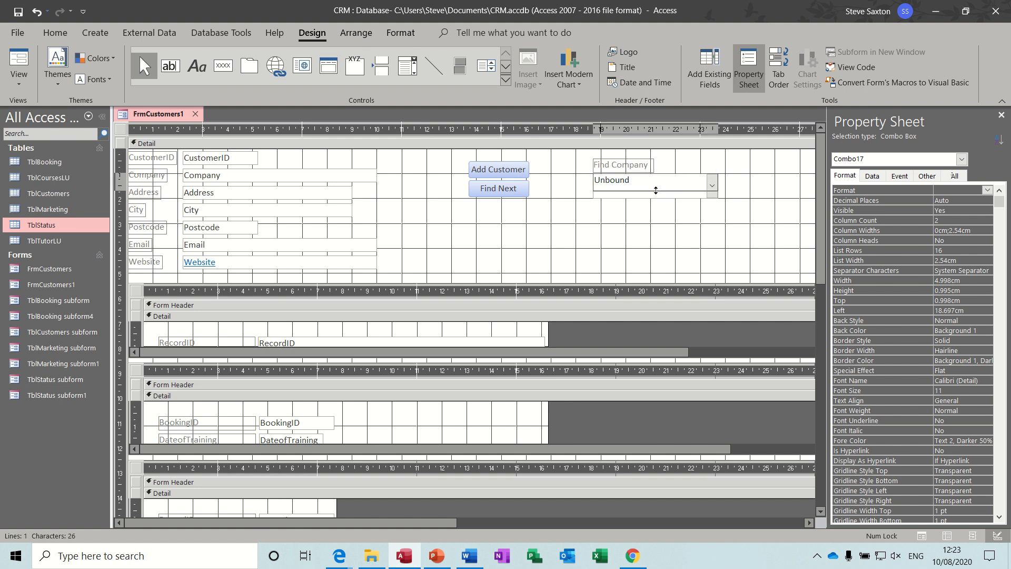
pyautogui.click(695, 210)
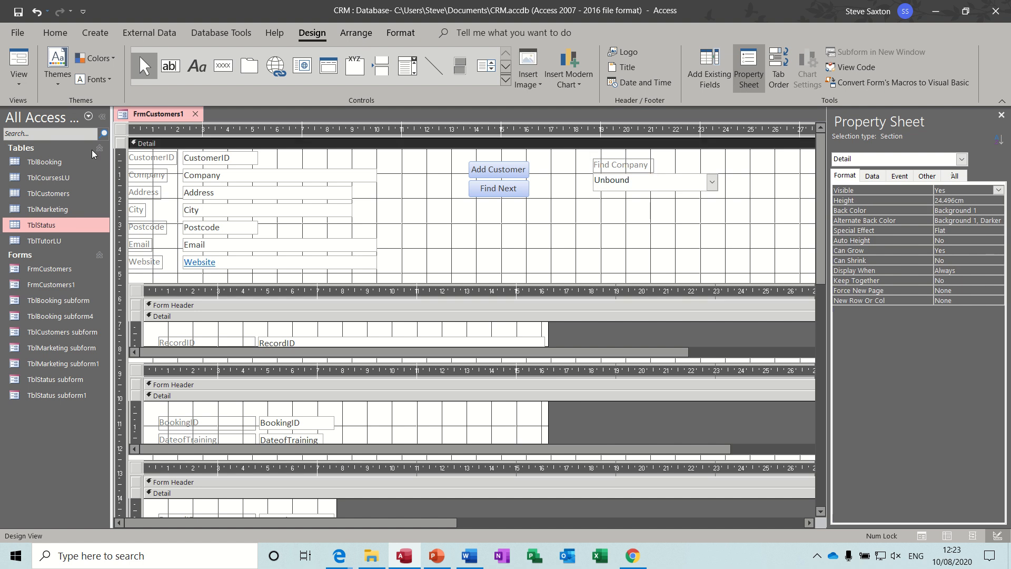
pyautogui.click(19, 60)
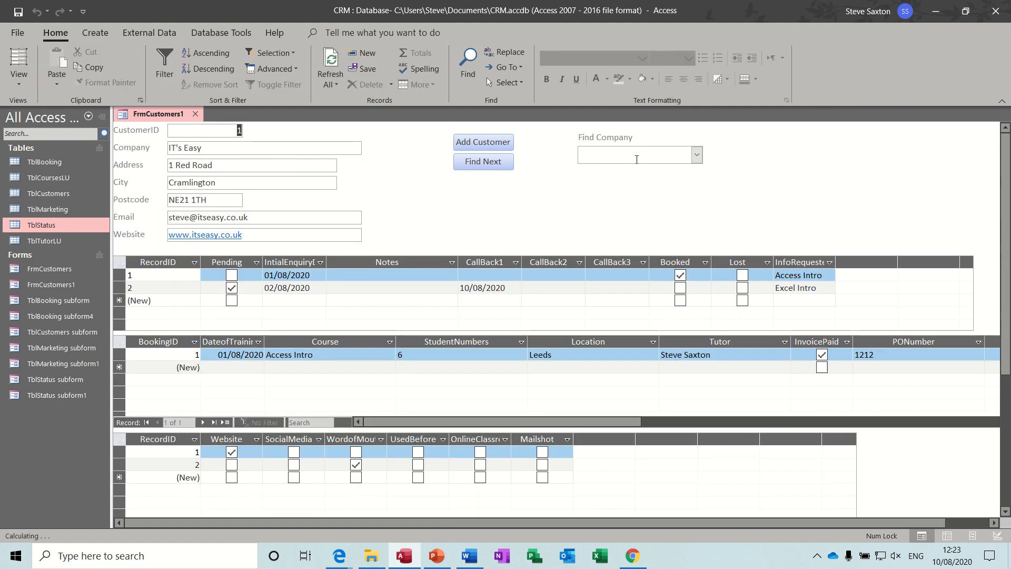
# Use Find Company to jump to GaugeUK, Torque UK, and Amac in turn
pyautogui.click(696, 155)
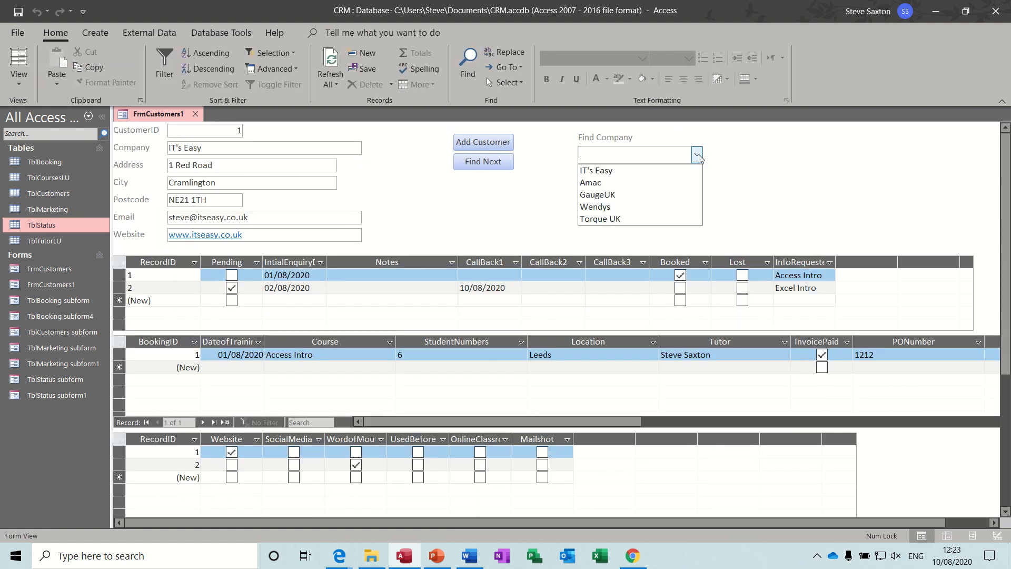
pyautogui.click(652, 195)
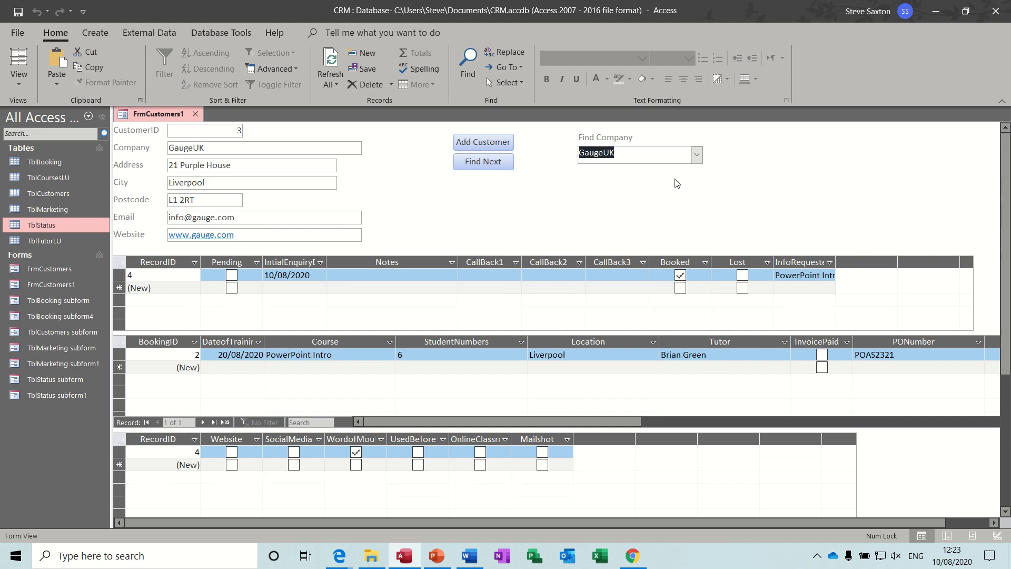
pyautogui.click(697, 155)
pyautogui.click(657, 217)
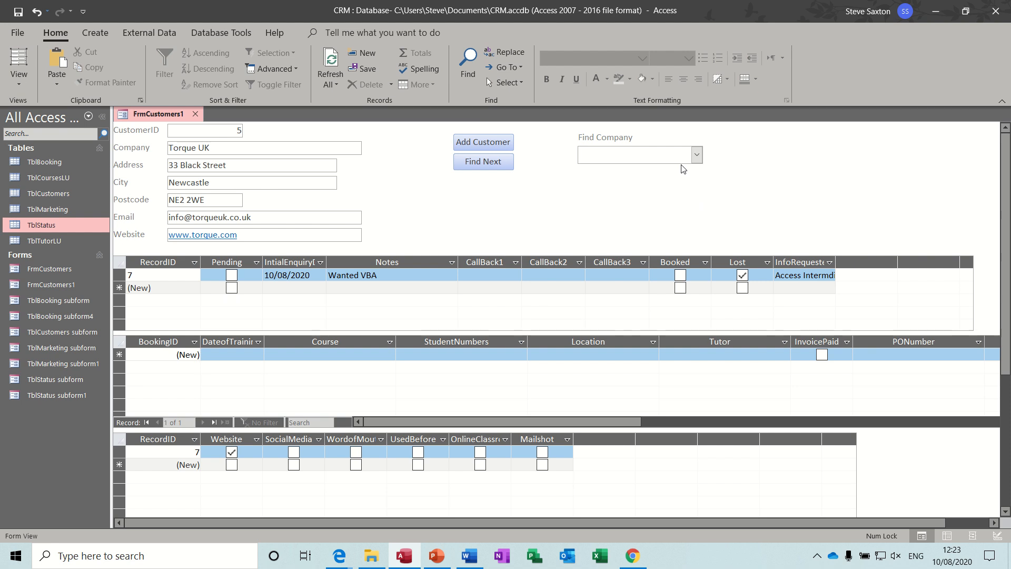
pyautogui.write('amac')
pyautogui.press('Return')
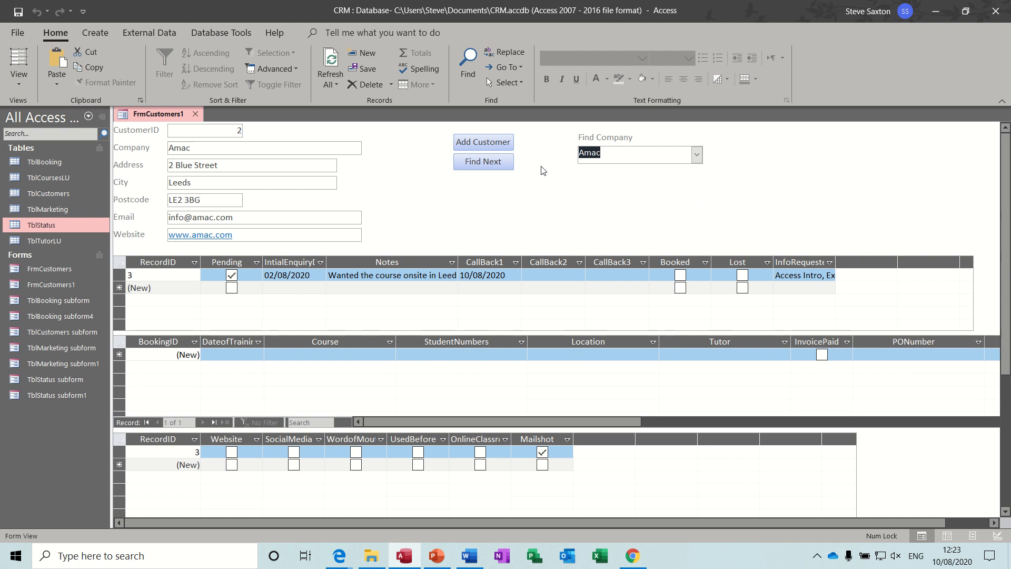
# Jump back to GaugeUK, then start a blank new customer record with Add Customer
pyautogui.click(696, 159)
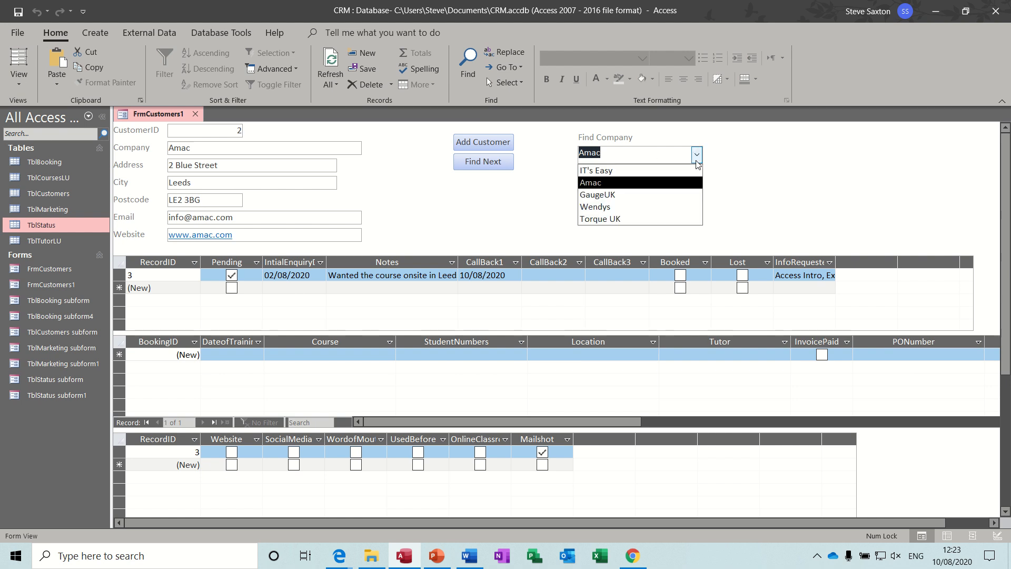
pyautogui.click(620, 196)
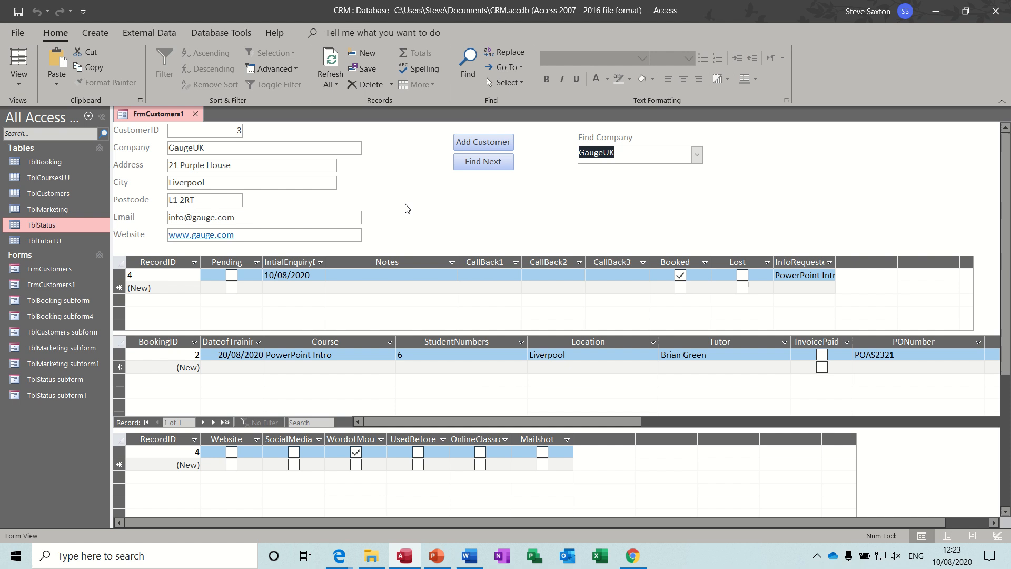
pyautogui.click(475, 148)
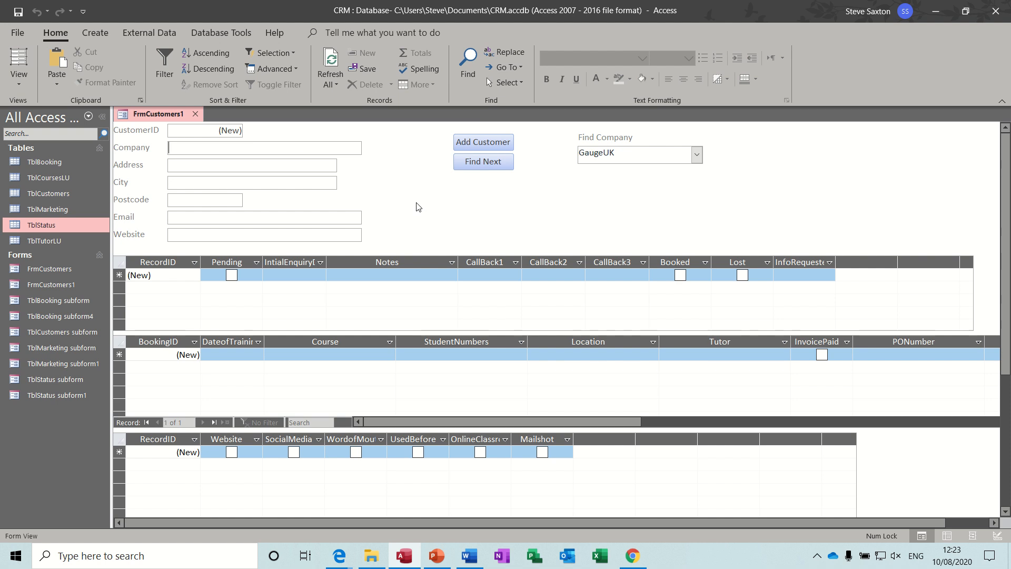
pyautogui.write('Wright Bros')
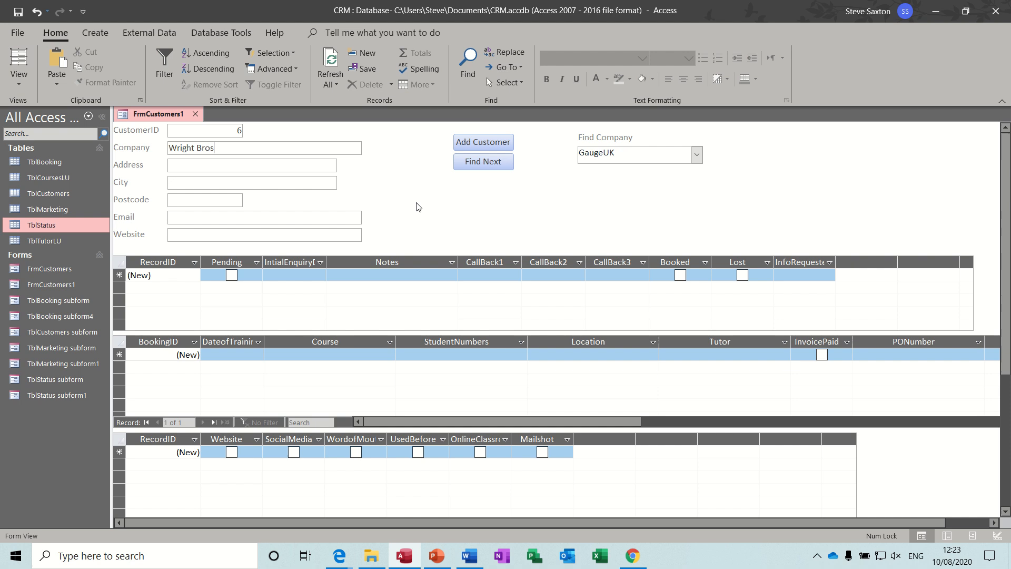
pyautogui.click(283, 166)
pyautogui.write('Bradford')
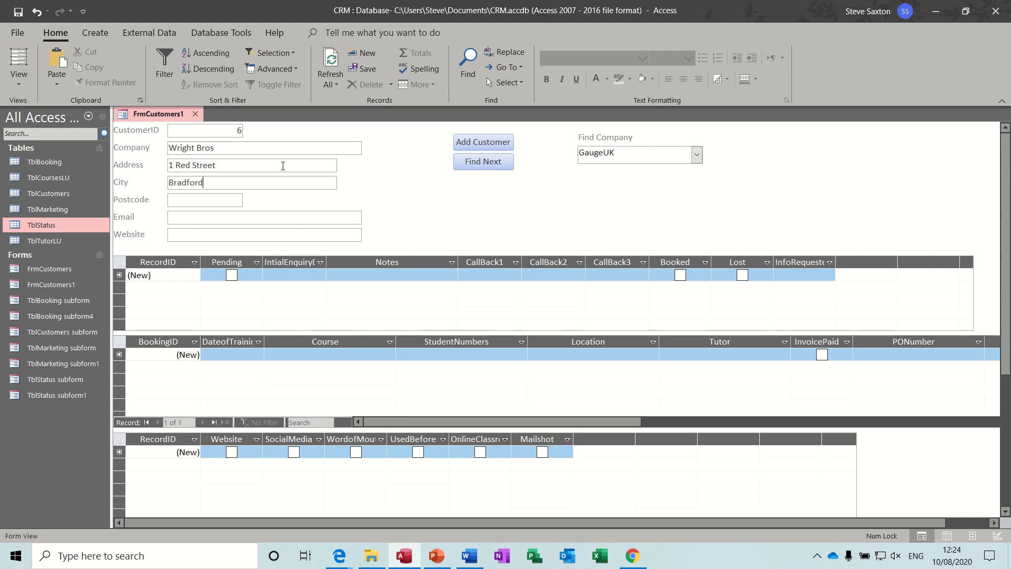
pyautogui.press('Tab')
pyautogui.write('BD2')
pyautogui.write(' 2 RT')
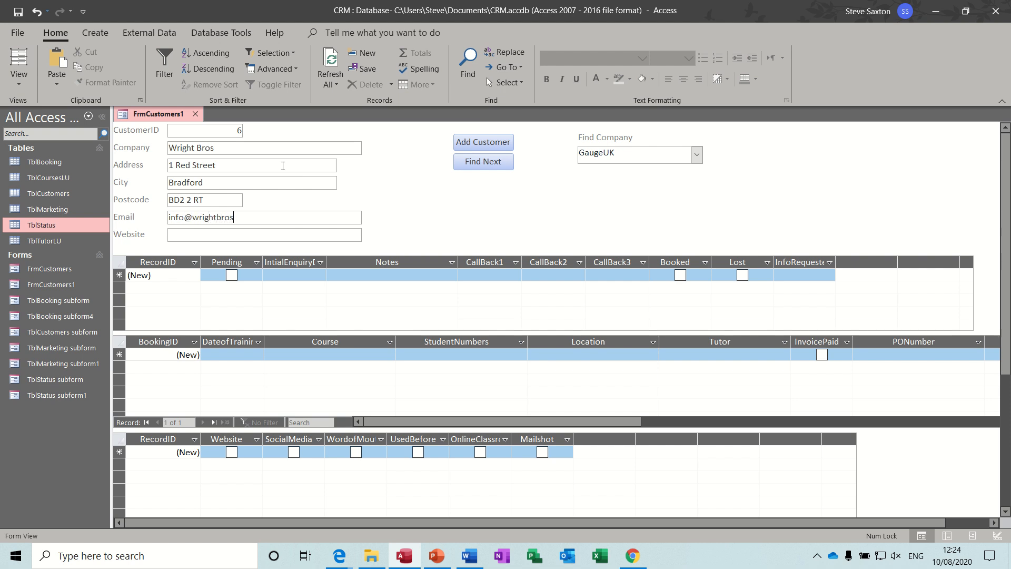
pyautogui.click(215, 235)
pyautogui.write('www.w')
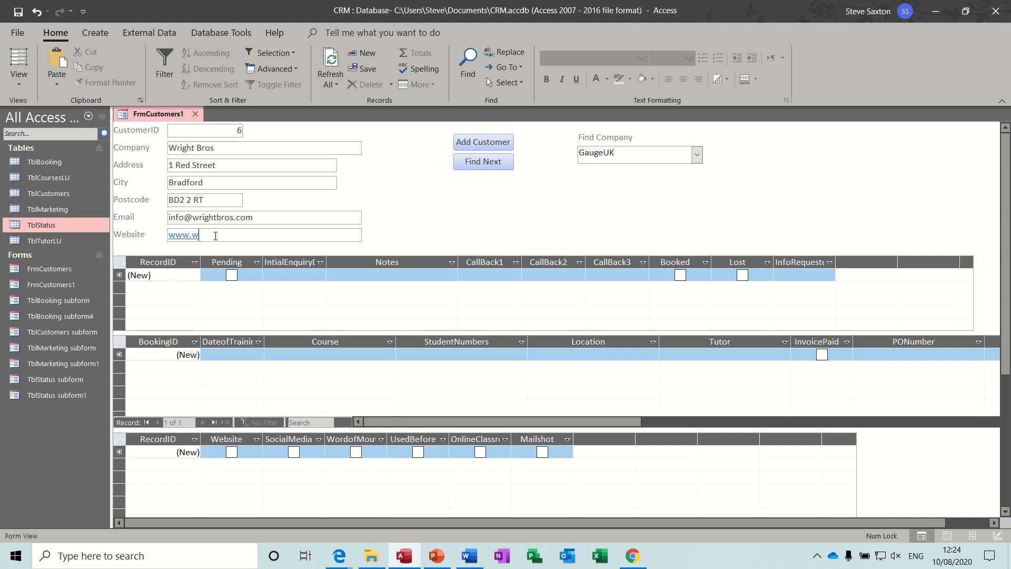
pyautogui.write('rightbros.com')
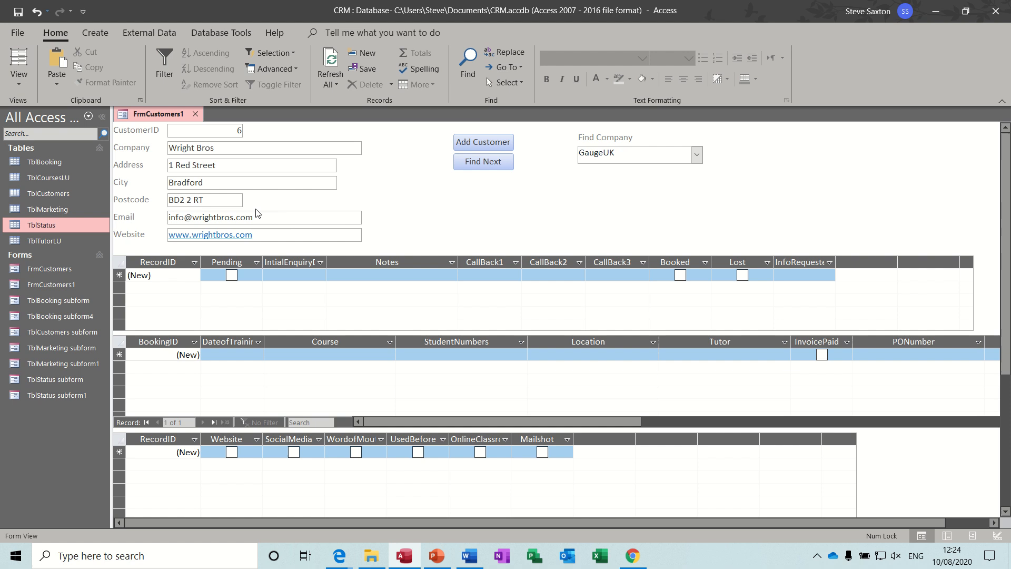
pyautogui.click(316, 150)
# Enter today's date 10/08/2020 as initial enquiry and move the Pending column beside Booked and Lost
pyautogui.click(276, 275)
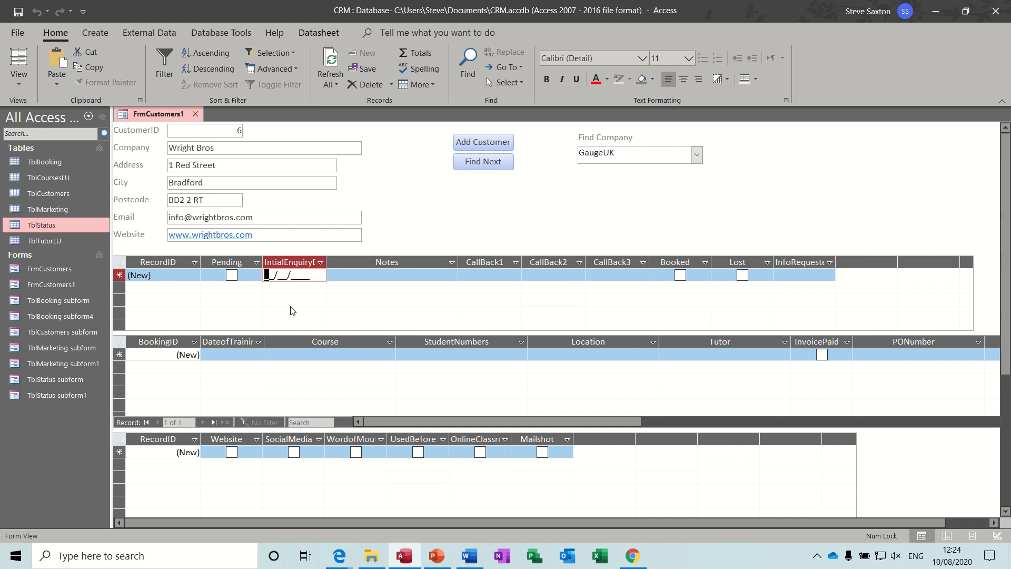
pyautogui.hotkey('ctrl', ';')
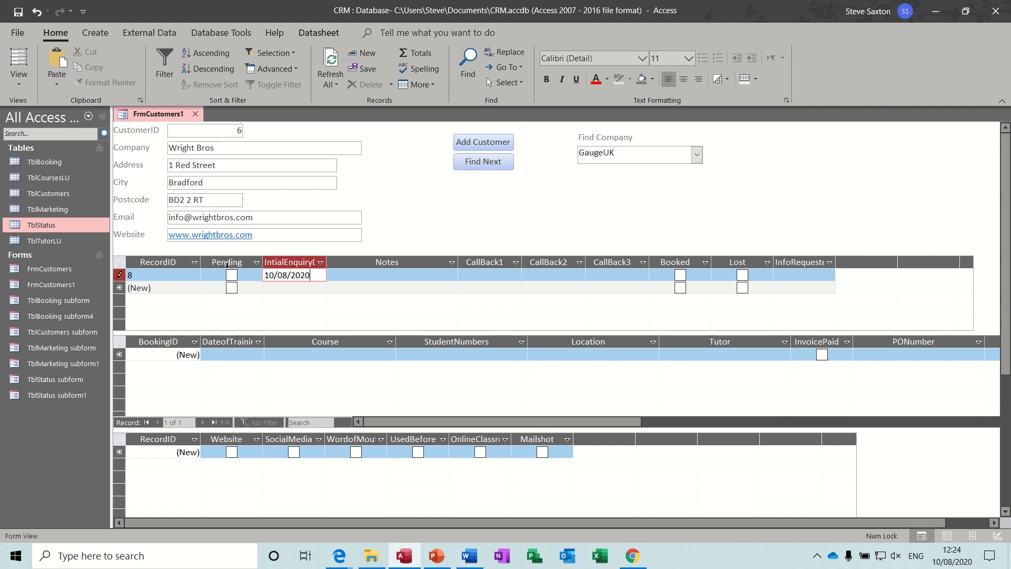
pyautogui.click(226, 262)
pyautogui.moveTo(226, 262); pyautogui.dragTo(655, 260)
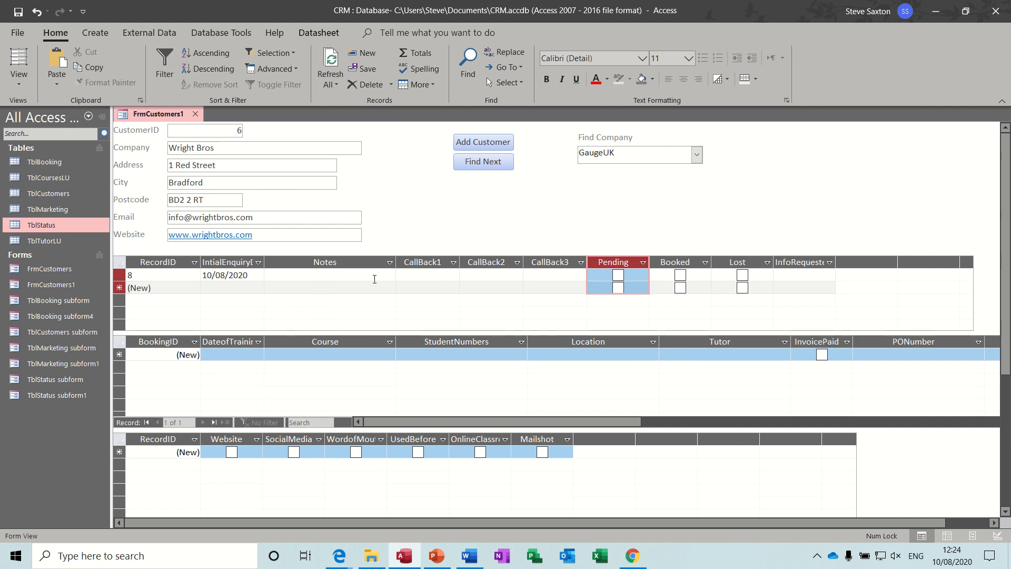
pyautogui.click(18, 12)
pyautogui.click(18, 12)
# Move InfoRequested beside the enquiry date and tick Access Intro and Excel Intro as requested courses
pyautogui.click(795, 261)
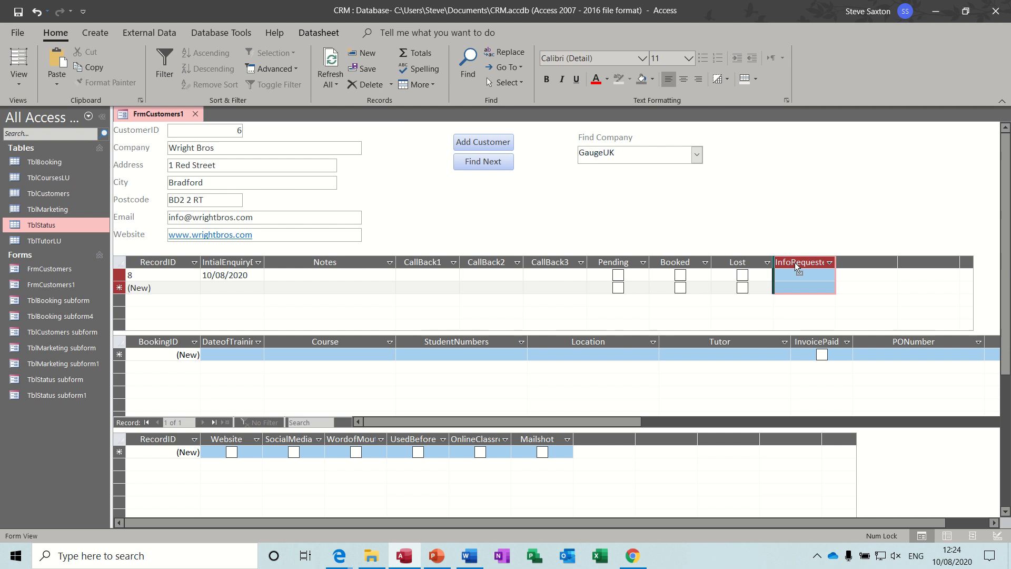
pyautogui.moveTo(530, 274); pyautogui.dragTo(328, 273)
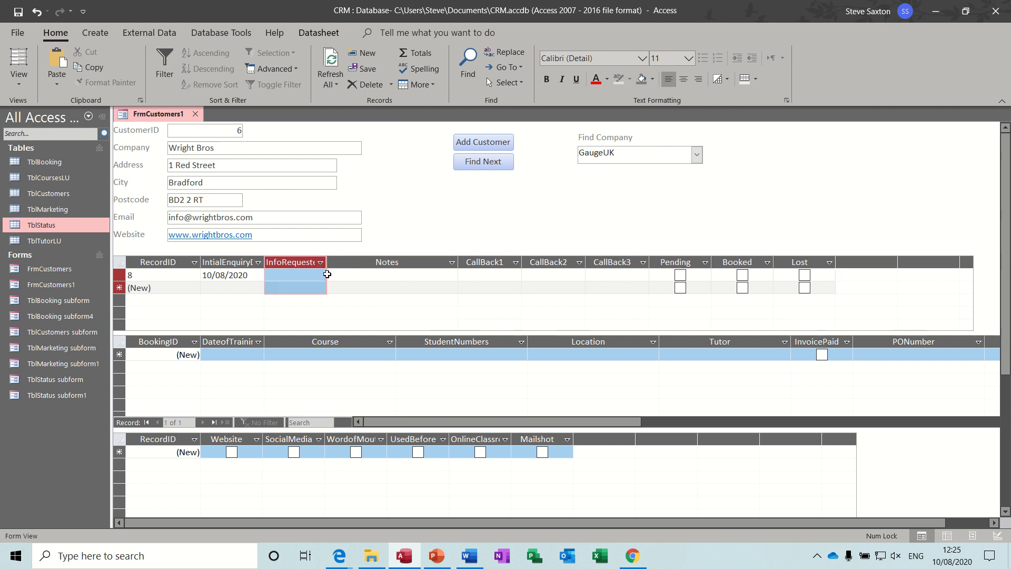
pyautogui.click(315, 276)
pyautogui.click(320, 274)
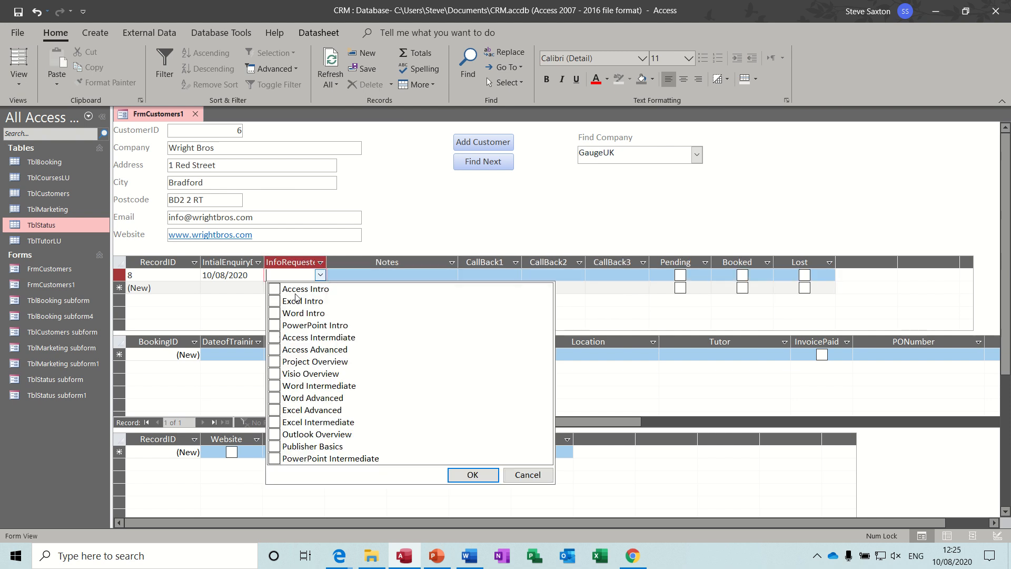
pyautogui.click(275, 289)
pyautogui.click(274, 301)
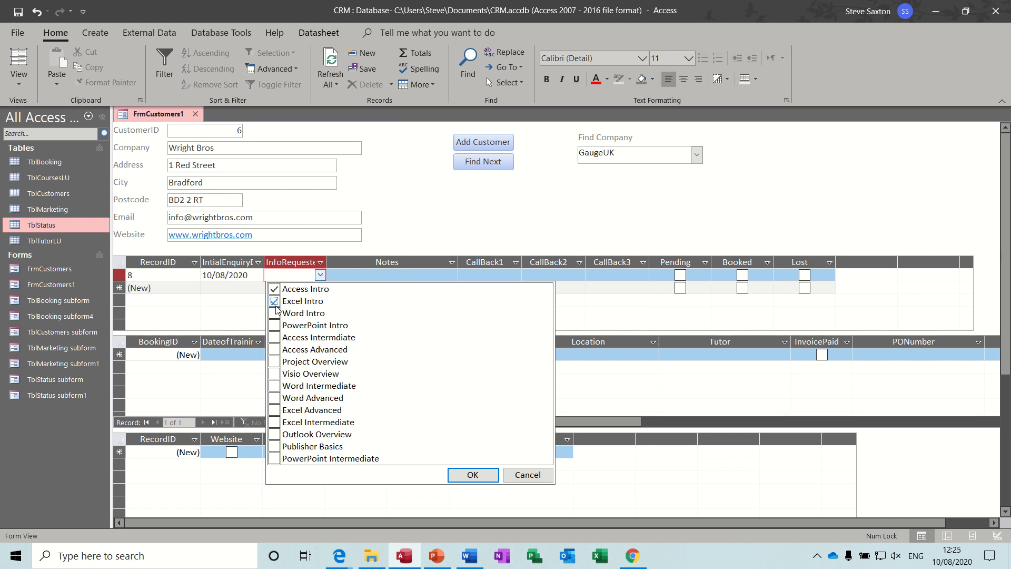
pyautogui.click(379, 276)
pyautogui.click(306, 275)
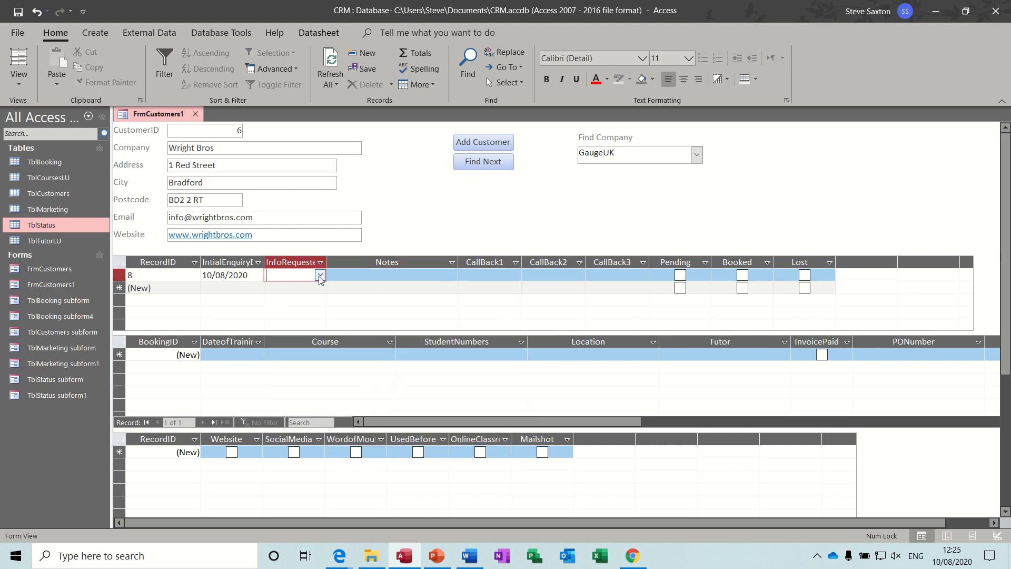
pyautogui.click(319, 275)
pyautogui.click(275, 289)
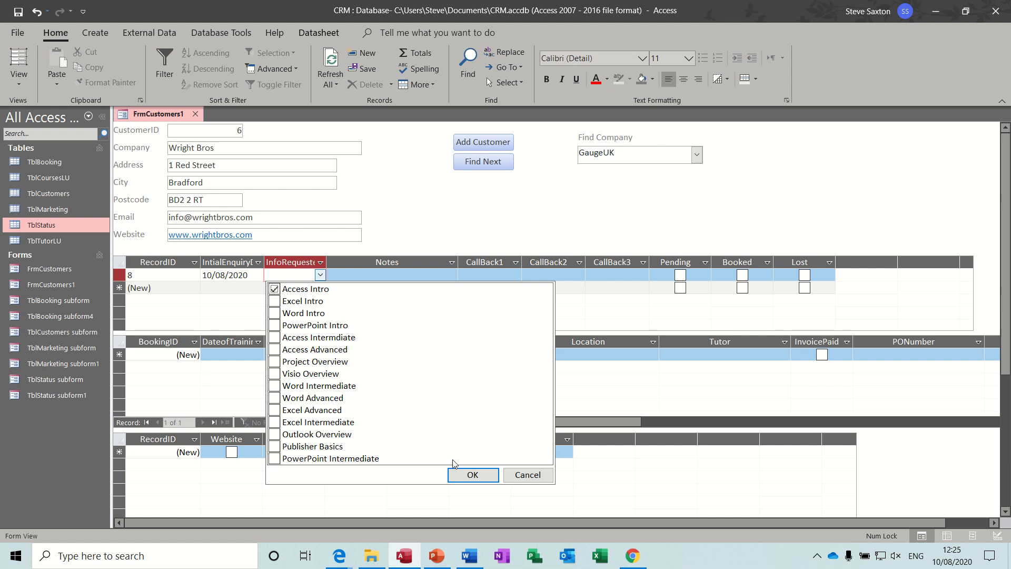
pyautogui.click(472, 475)
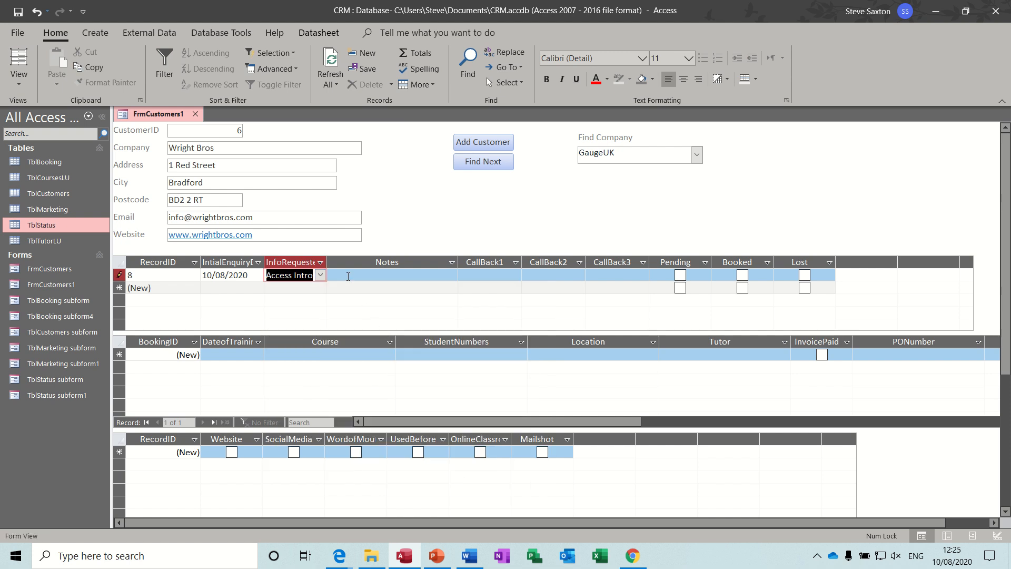
pyautogui.click(320, 275)
pyautogui.click(274, 301)
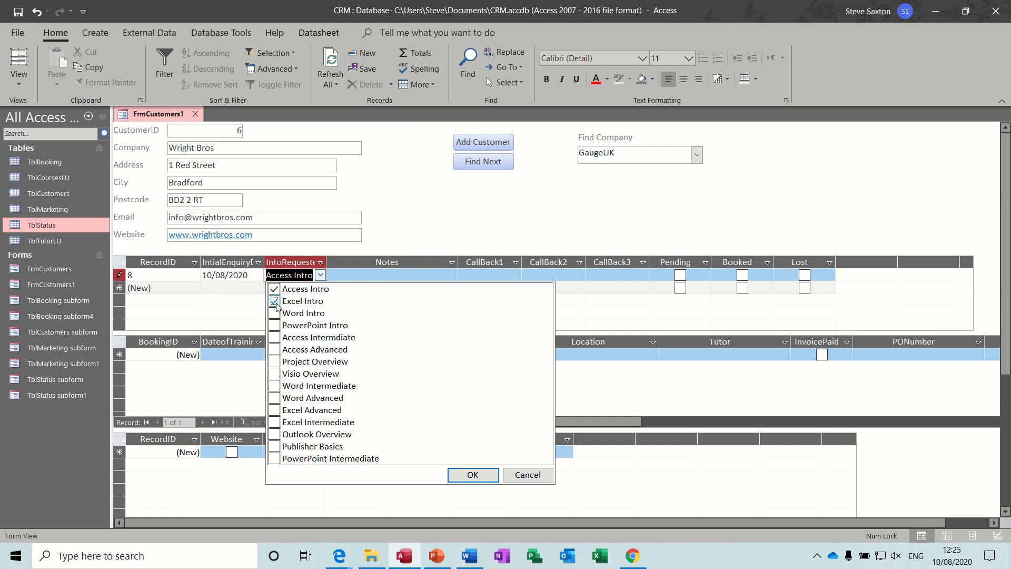
pyautogui.click(472, 474)
# Add the note 'Want training in Leeds' and mark the enquiry Booked
pyautogui.click(382, 276)
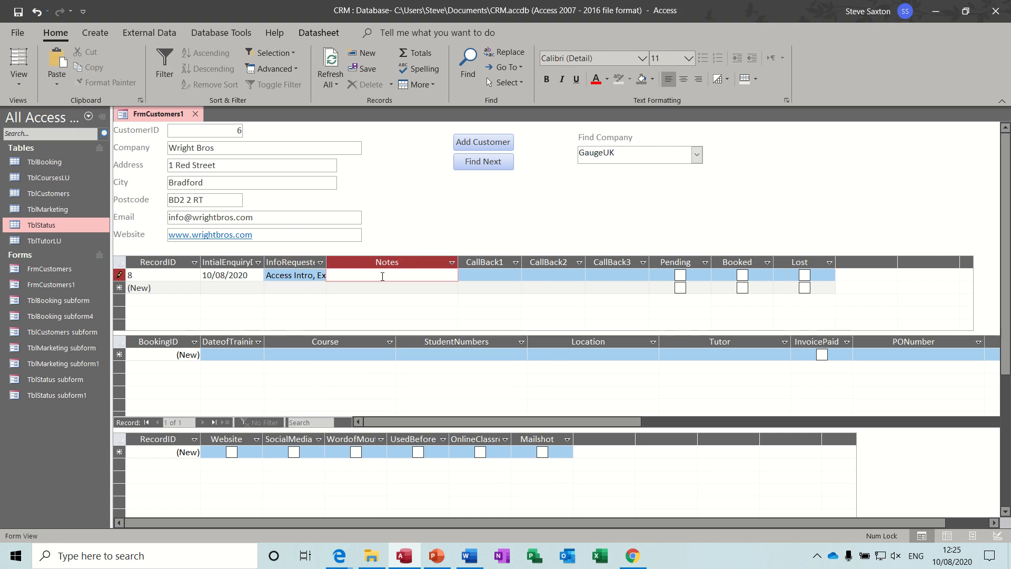
pyautogui.write('Want training in L')
pyautogui.write('eeds')
pyautogui.click(485, 275)
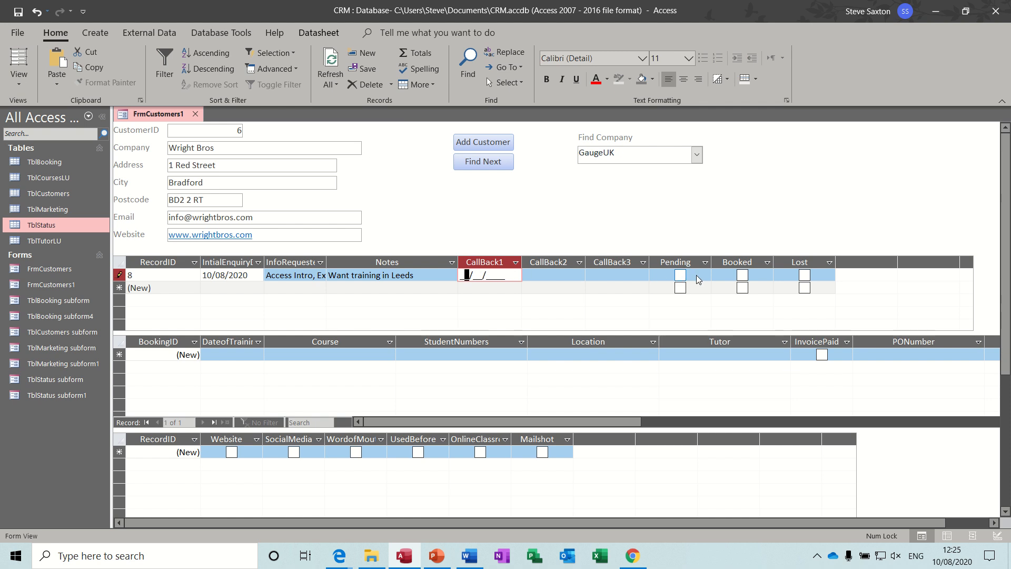
pyautogui.click(743, 275)
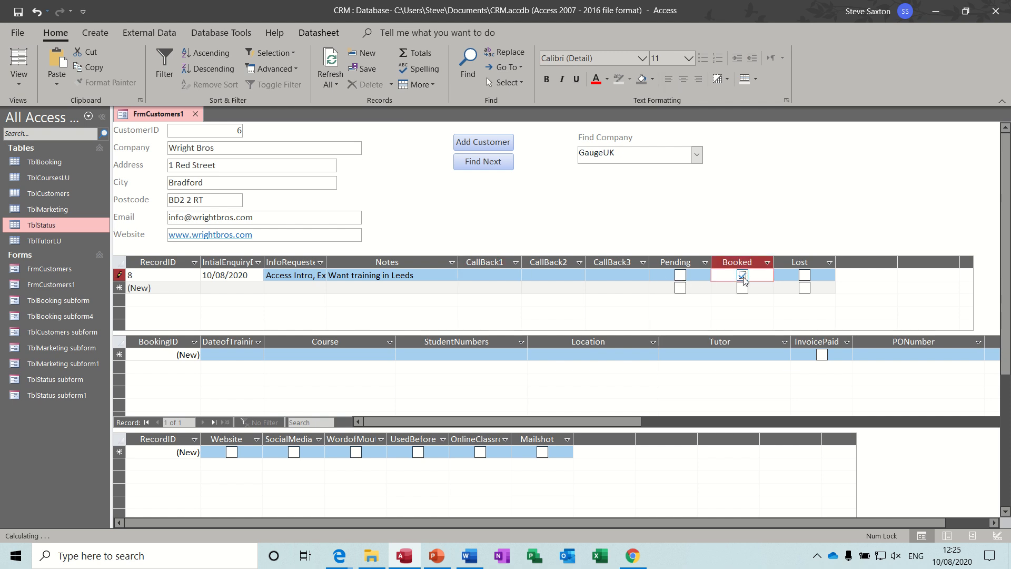
# Start Wright Bros' first booking dated today (10/08/2020) for the Access Intro course
pyautogui.click(207, 355)
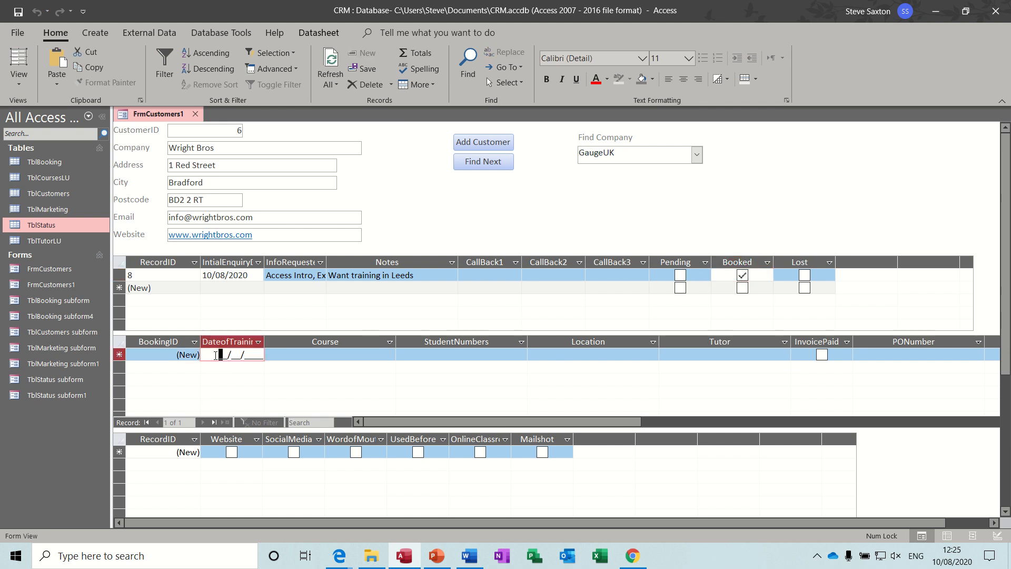
pyautogui.hotkey('ctrl', ';')
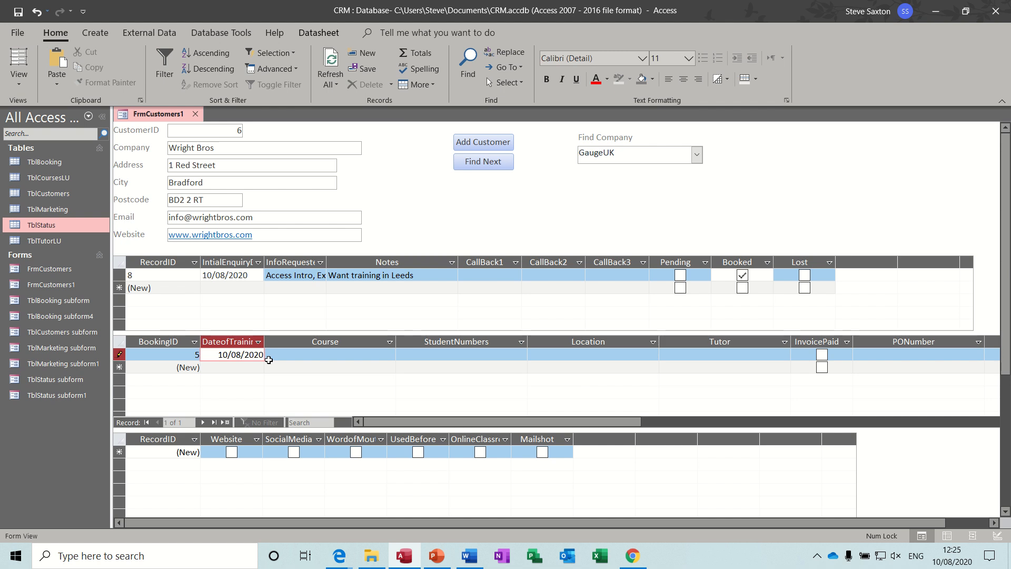
pyautogui.click(298, 355)
pyautogui.click(389, 356)
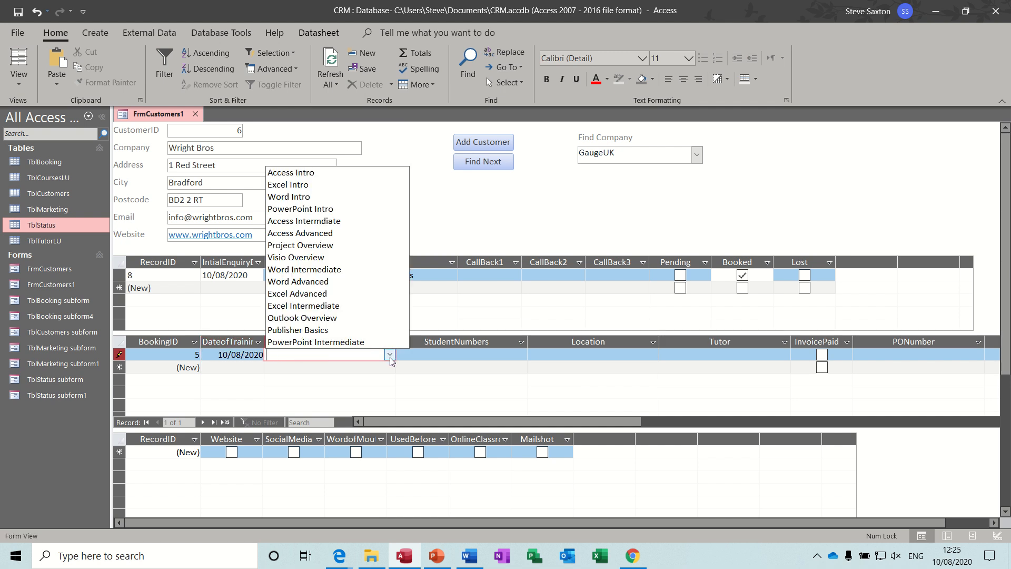
pyautogui.click(314, 175)
# Give the booking 6 students, location Leeds, and the first listed tutor
pyautogui.click(420, 355)
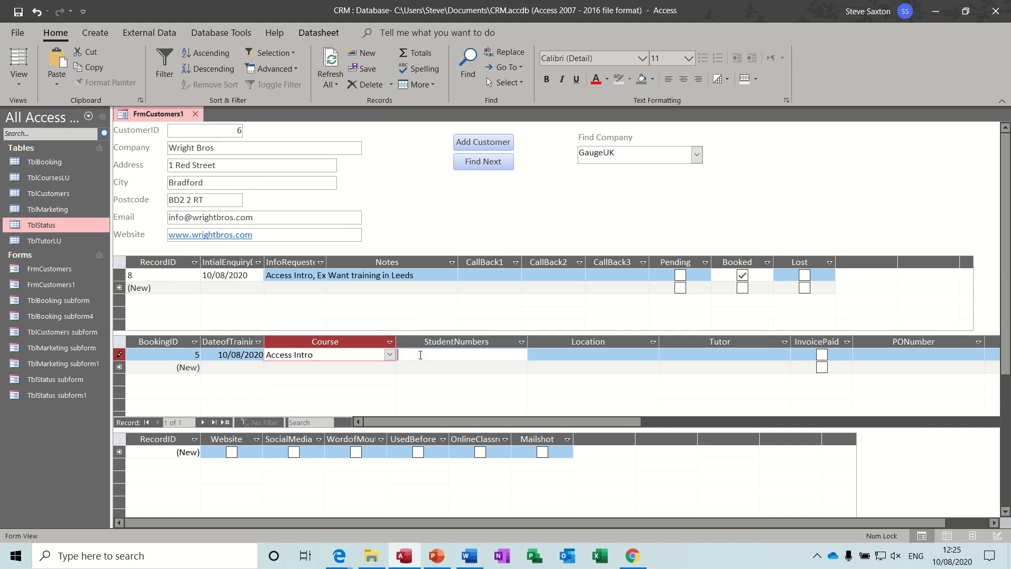
pyautogui.click(534, 356)
pyautogui.write('Leeds')
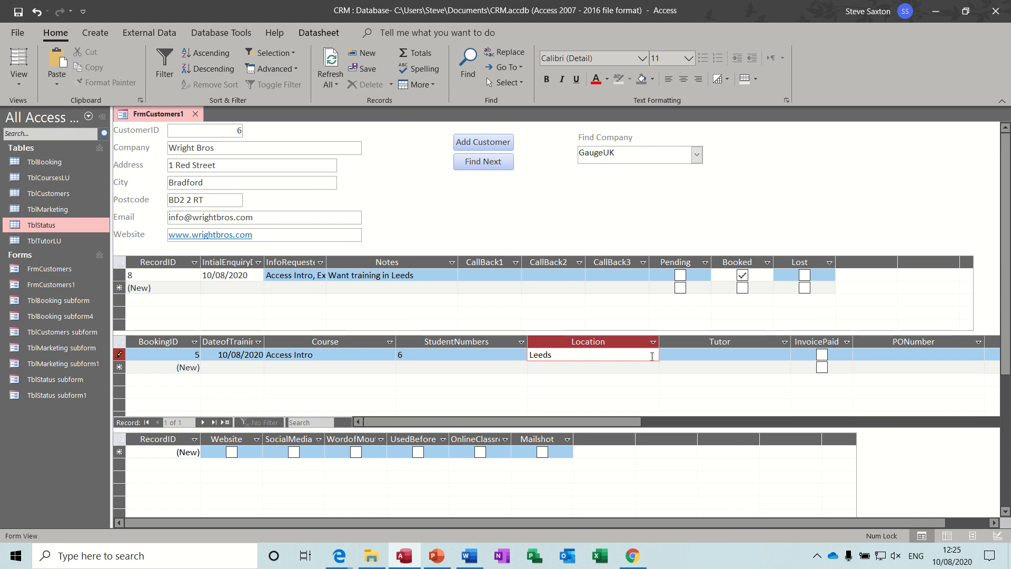
pyautogui.click(679, 356)
pyautogui.click(785, 356)
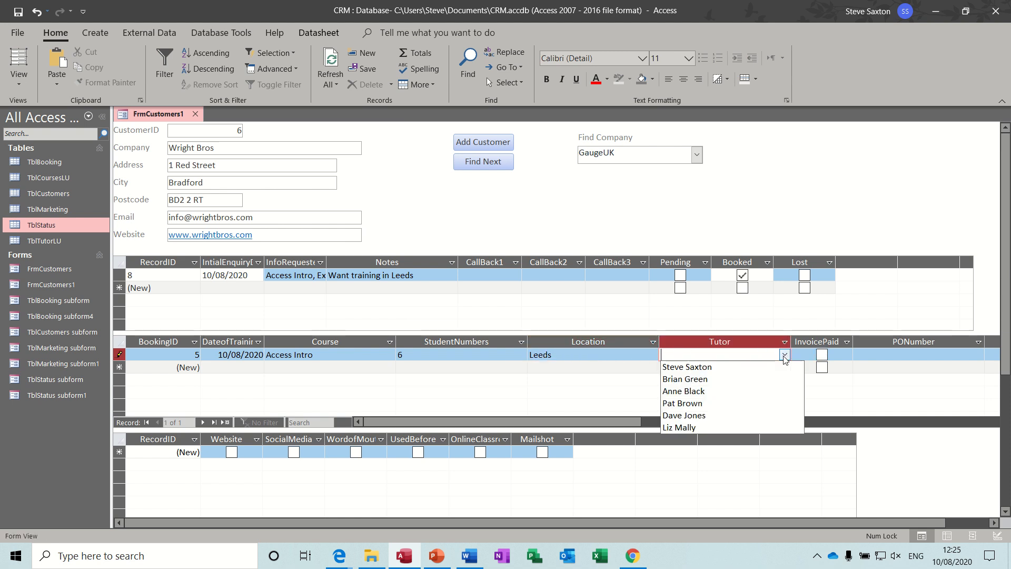
pyautogui.click(693, 363)
pyautogui.click(877, 356)
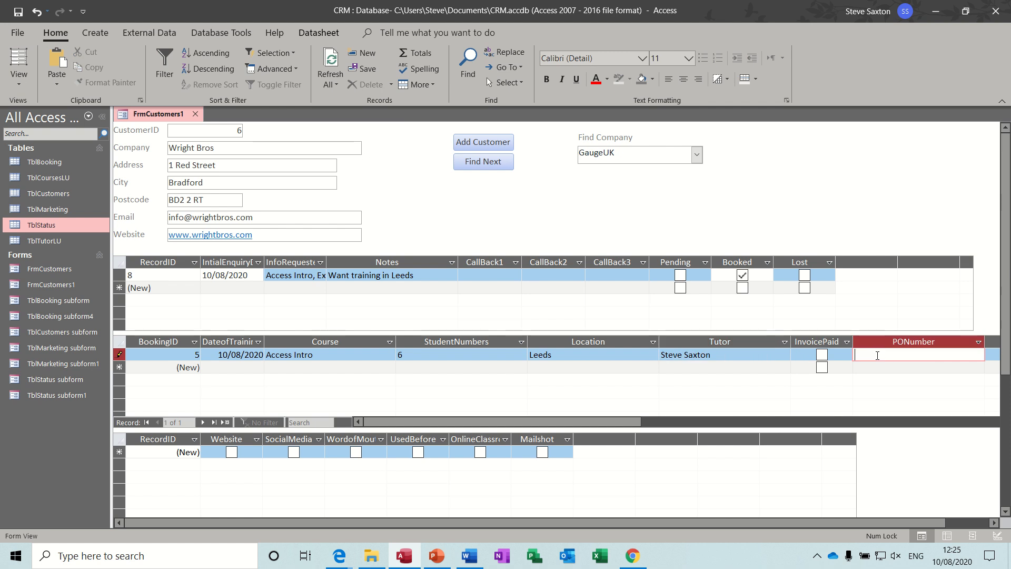
# Enter a £500 vatable amount, giving £100 VAT, and autofit the PONumber, Amount, Vat and Total columns
pyautogui.moveTo(619, 425); pyautogui.dragTo(731, 430)
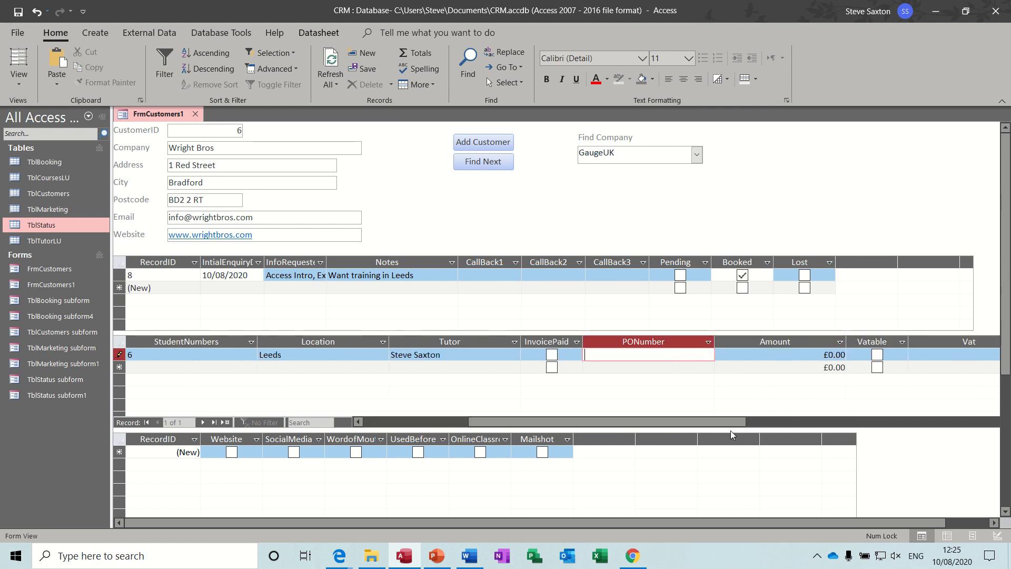
pyautogui.doubleClick(715, 342)
pyautogui.doubleClick(775, 342)
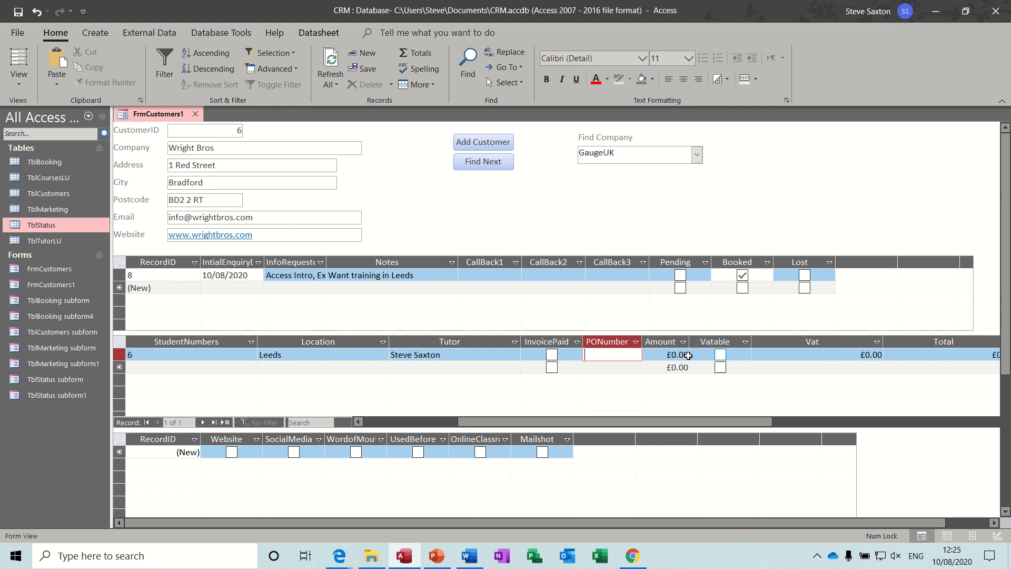
pyautogui.moveTo(666, 354); pyautogui.dragTo(686, 357)
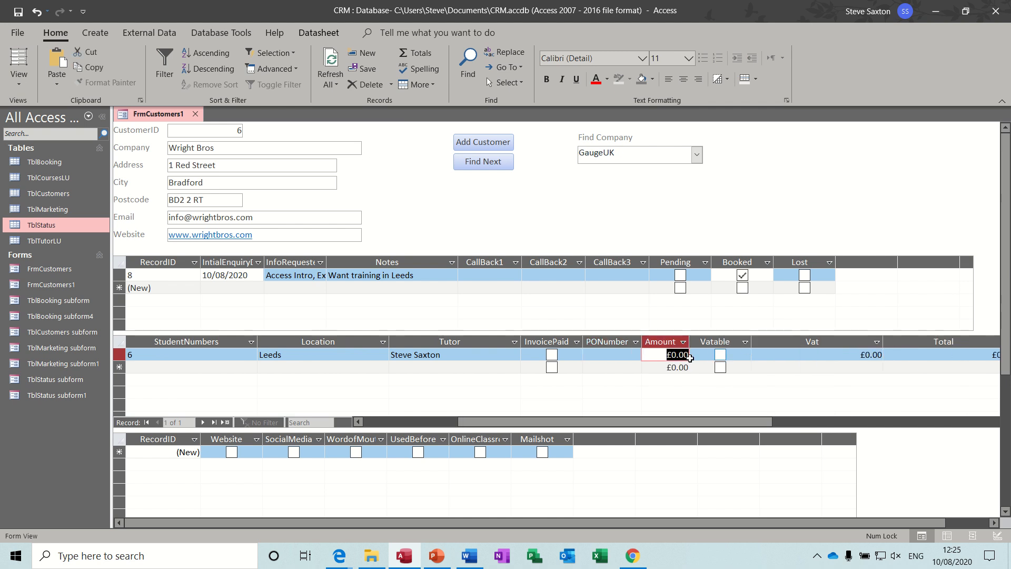
pyautogui.write('500')
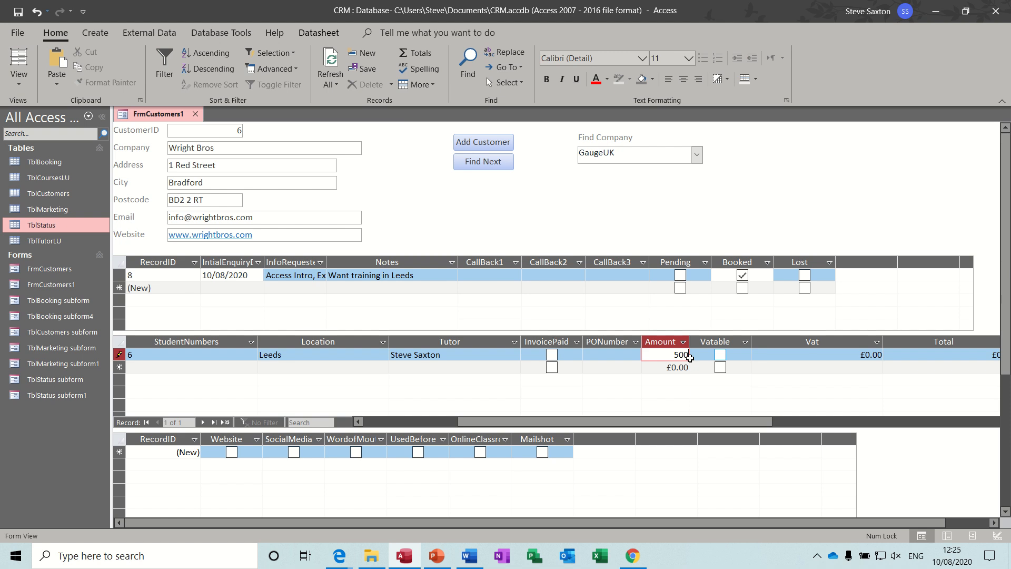
pyautogui.click(720, 354)
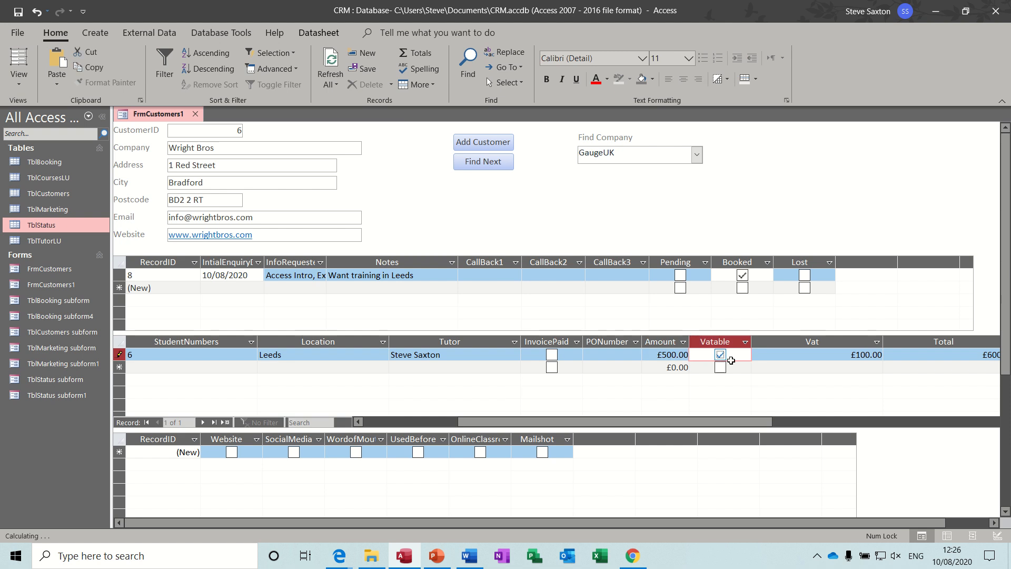
pyautogui.doubleClick(883, 341)
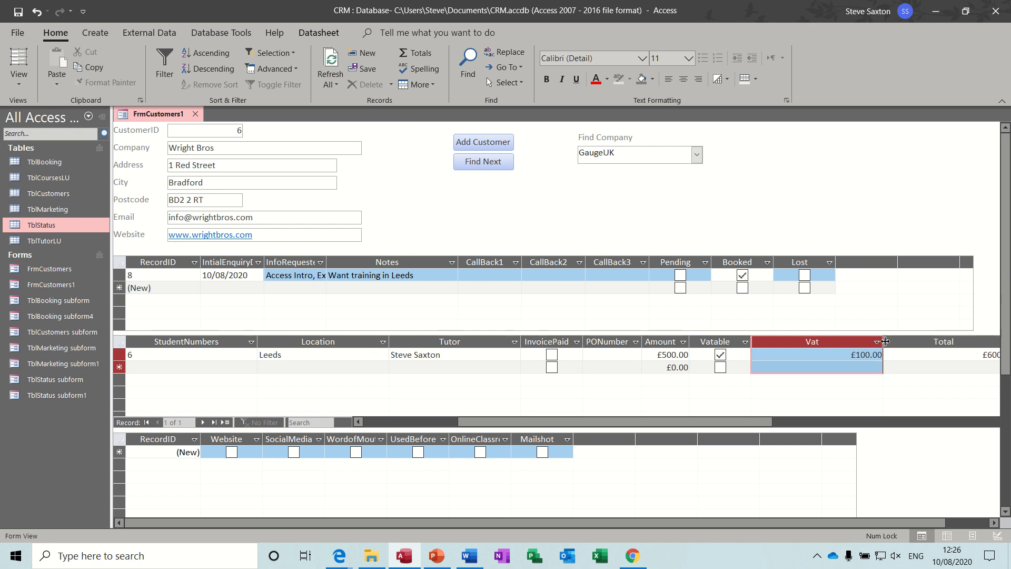
pyautogui.doubleClick(883, 341)
pyautogui.doubleClick(922, 341)
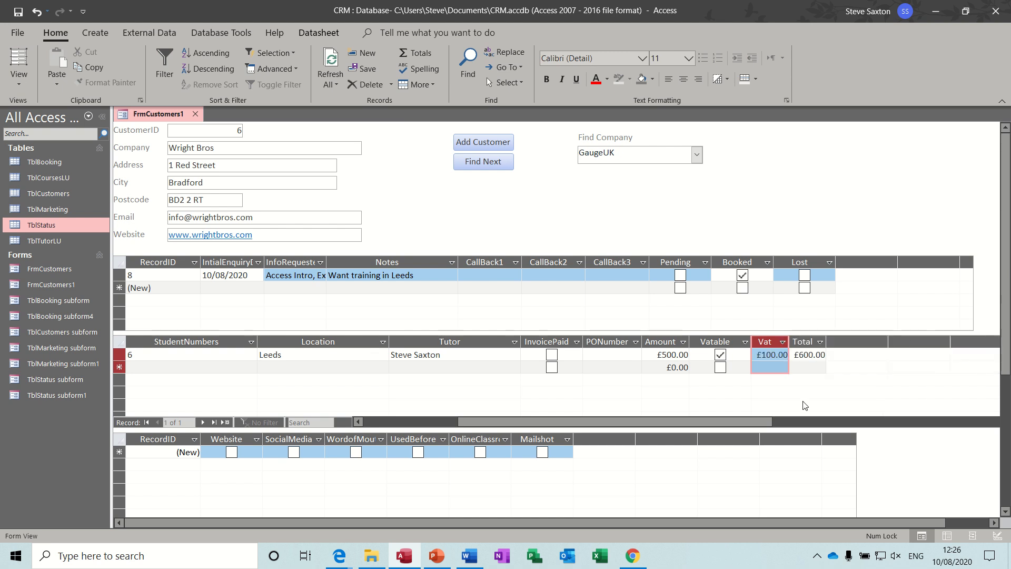
pyautogui.moveTo(740, 424); pyautogui.dragTo(640, 424)
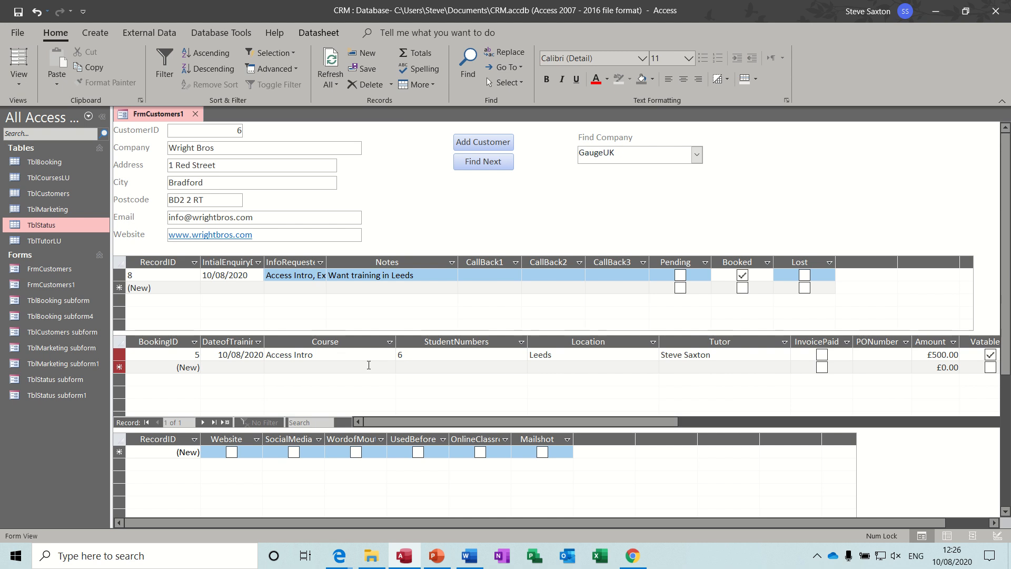
# Start a second booking dated 11/08/2020 for the Excel Intro course
pyautogui.click(218, 371)
pyautogui.write('11/')
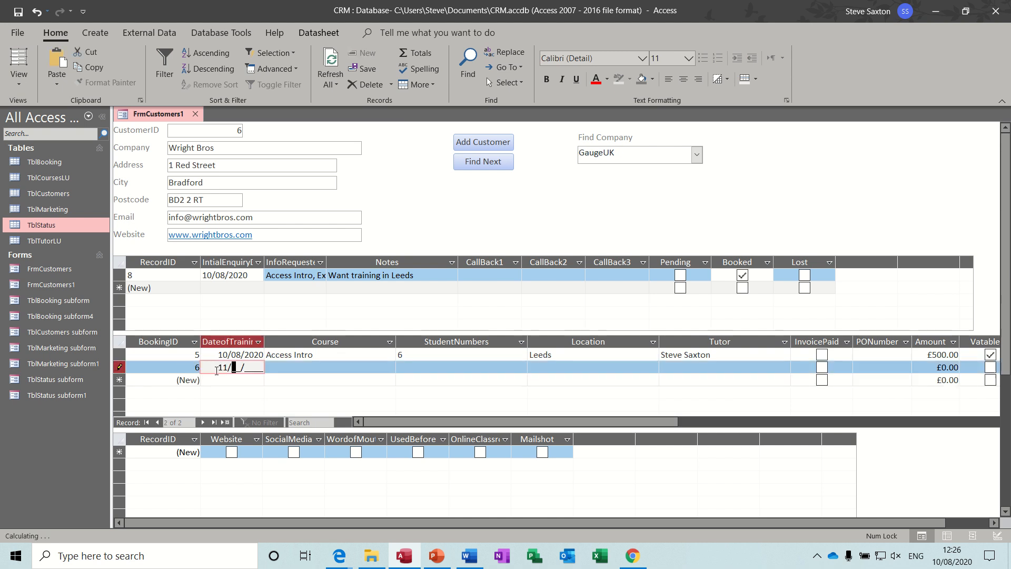
pyautogui.write('08/2020')
pyautogui.click(296, 367)
pyautogui.click(389, 367)
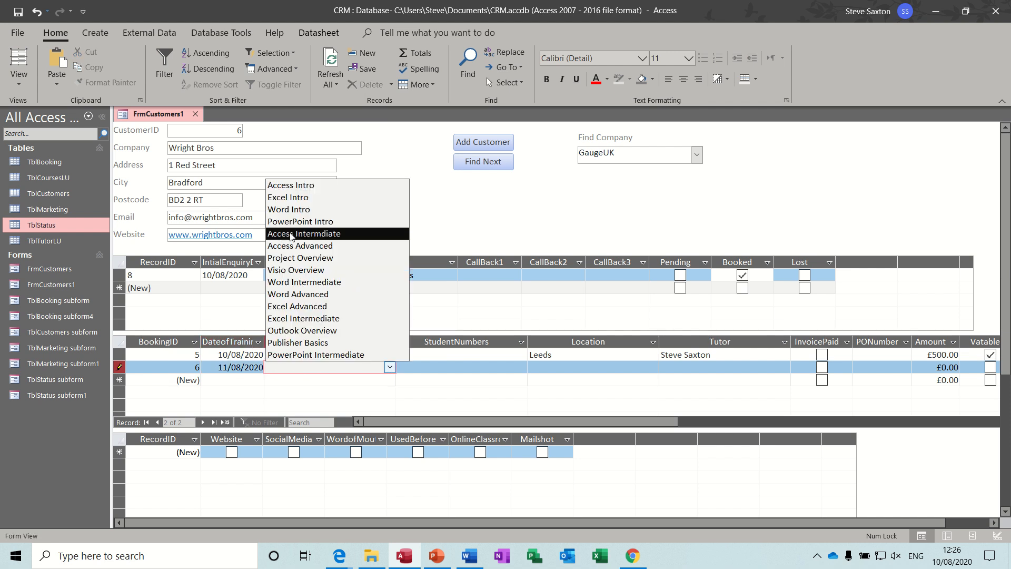
pyautogui.click(288, 197)
# Give the second booking 6 students, location Leeds, and the second listed tutor
pyautogui.click(404, 367)
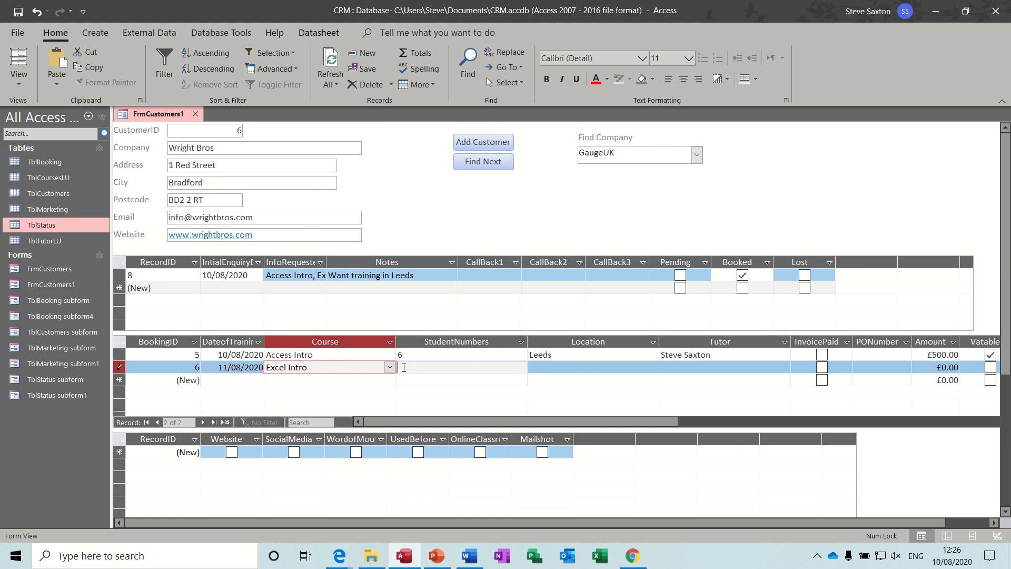
pyautogui.click(533, 370)
pyautogui.write('Leeds')
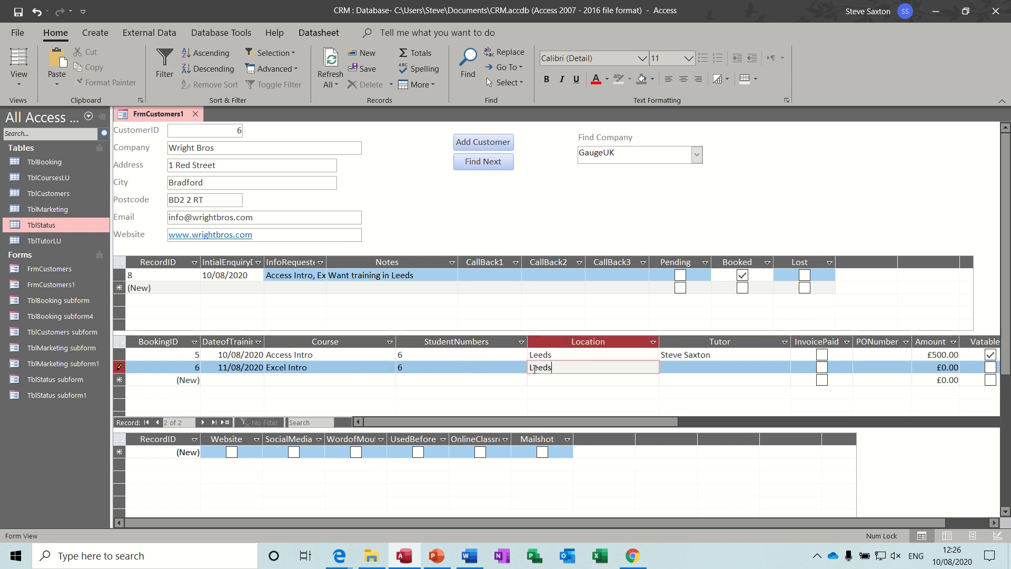
pyautogui.press('Tab')
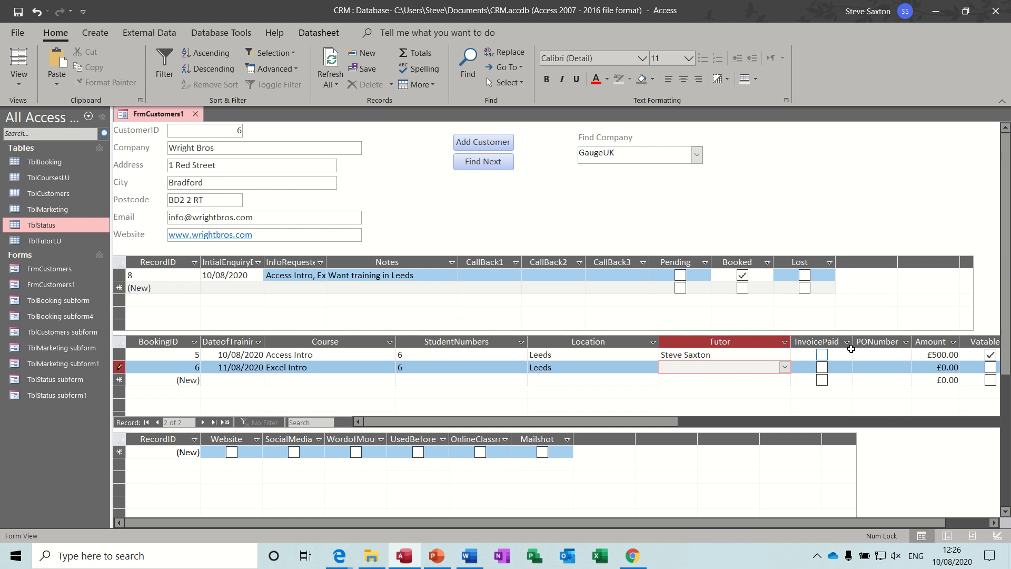
pyautogui.click(784, 367)
pyautogui.click(711, 392)
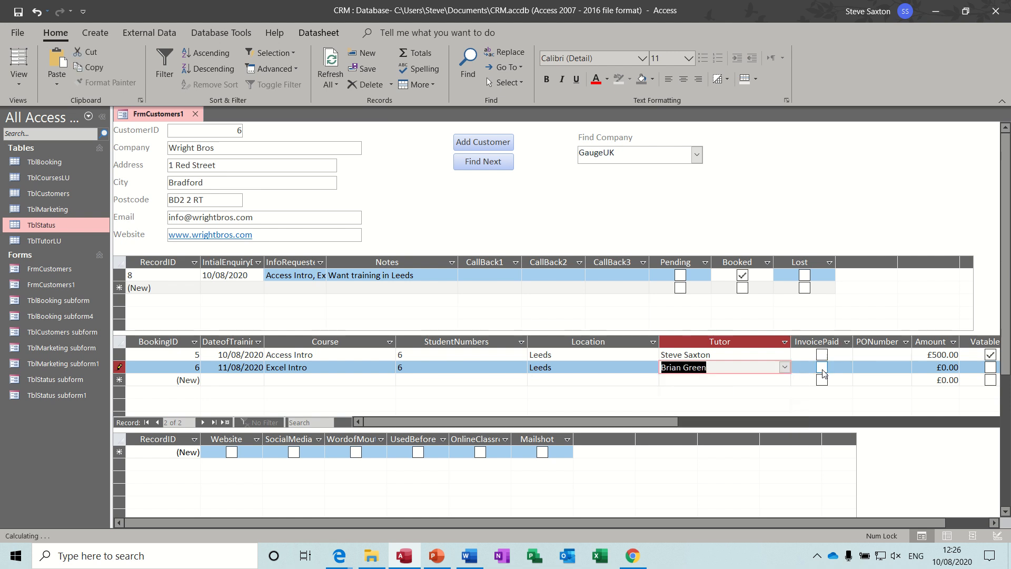
# Enter a £500 vatable amount, totalling £600, and narrow columns so Vat and Total show
pyautogui.click(916, 369)
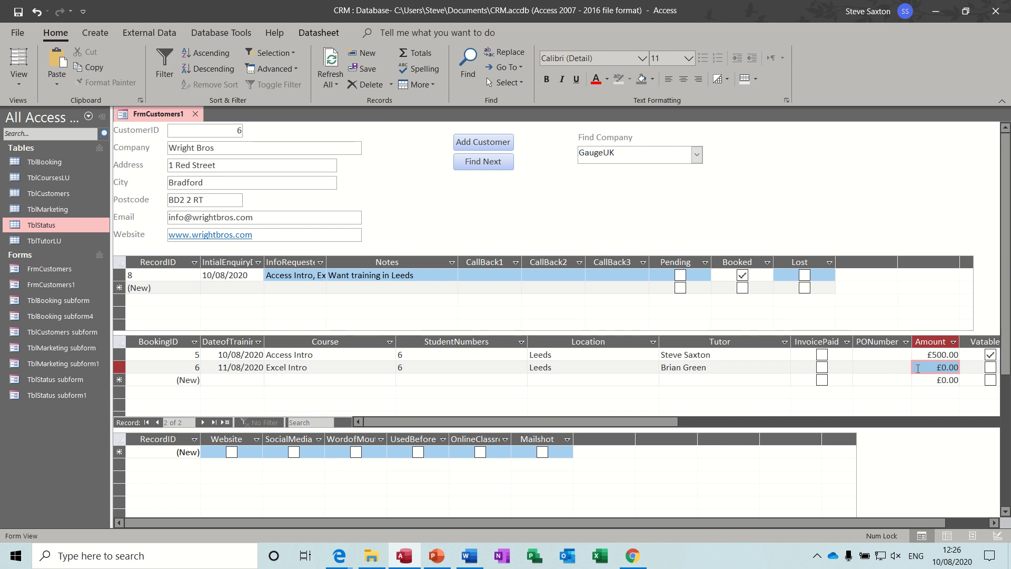
pyautogui.write('500')
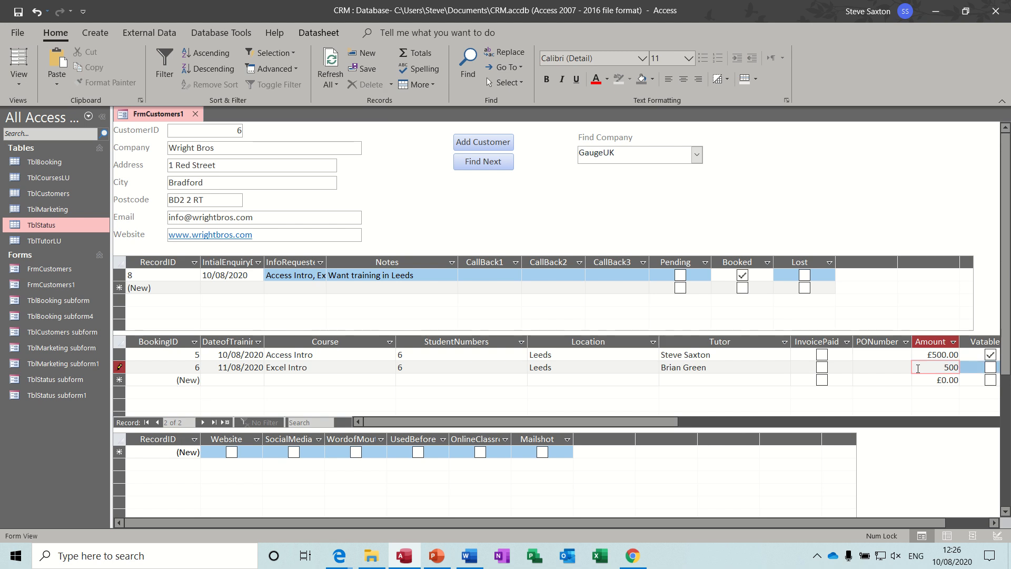
pyautogui.click(990, 367)
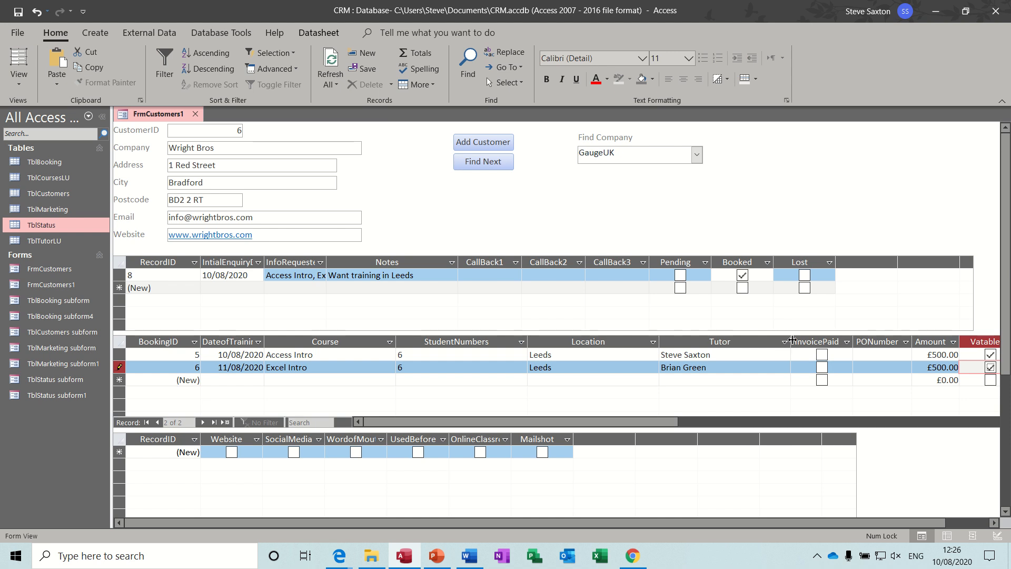
pyautogui.moveTo(791, 342); pyautogui.dragTo(725, 342)
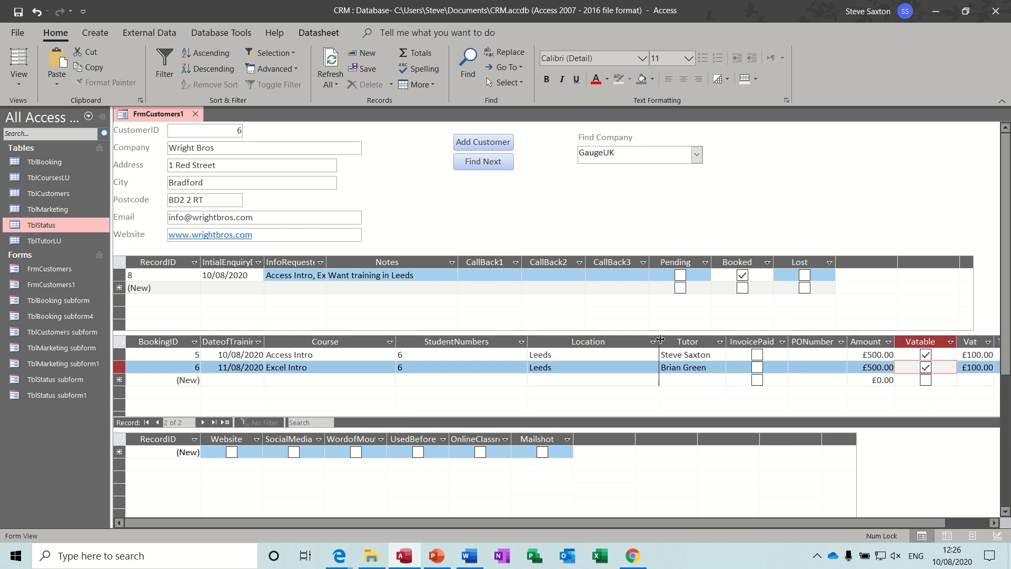
pyautogui.moveTo(659, 342); pyautogui.dragTo(578, 341)
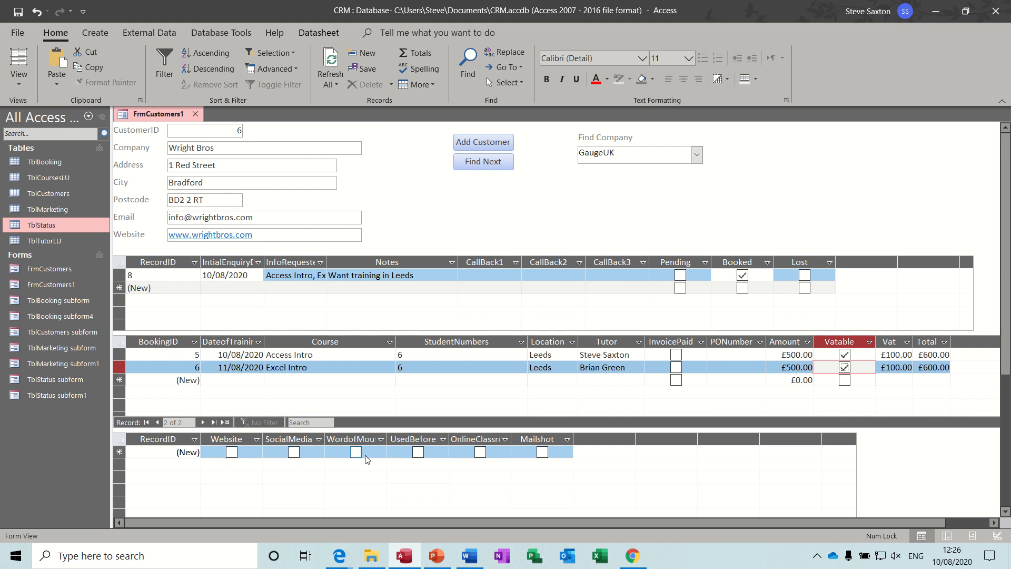
# Add a Website marketing entry for Wright Bros, then a second entry ticked UsedBefore
pyautogui.click(233, 452)
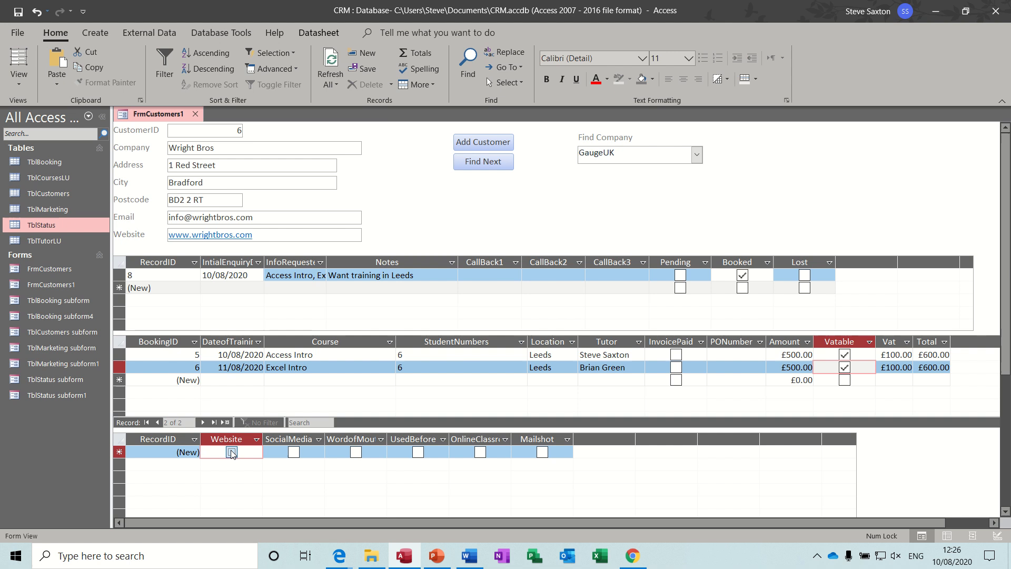
pyautogui.click(239, 354)
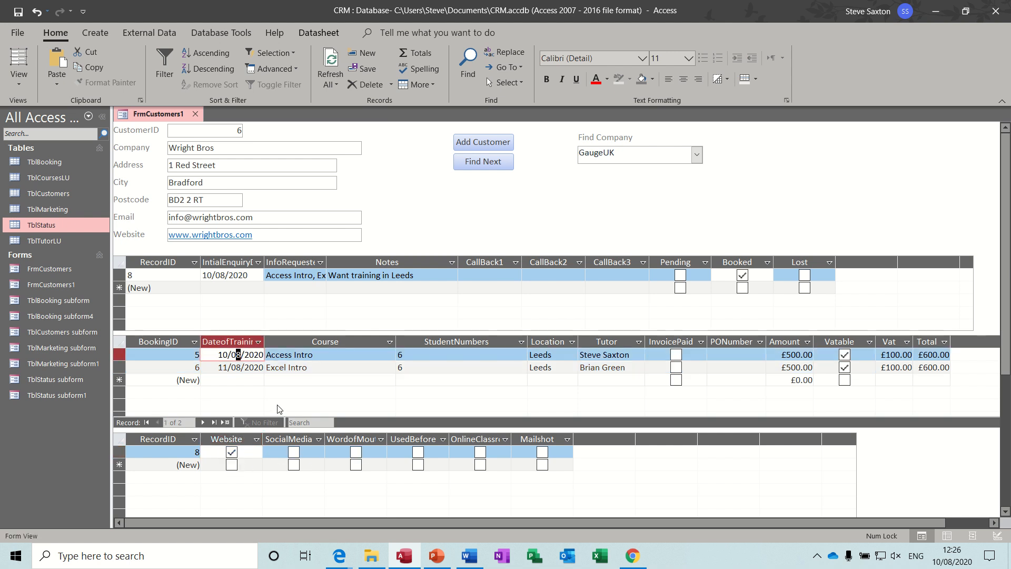
pyautogui.click(239, 368)
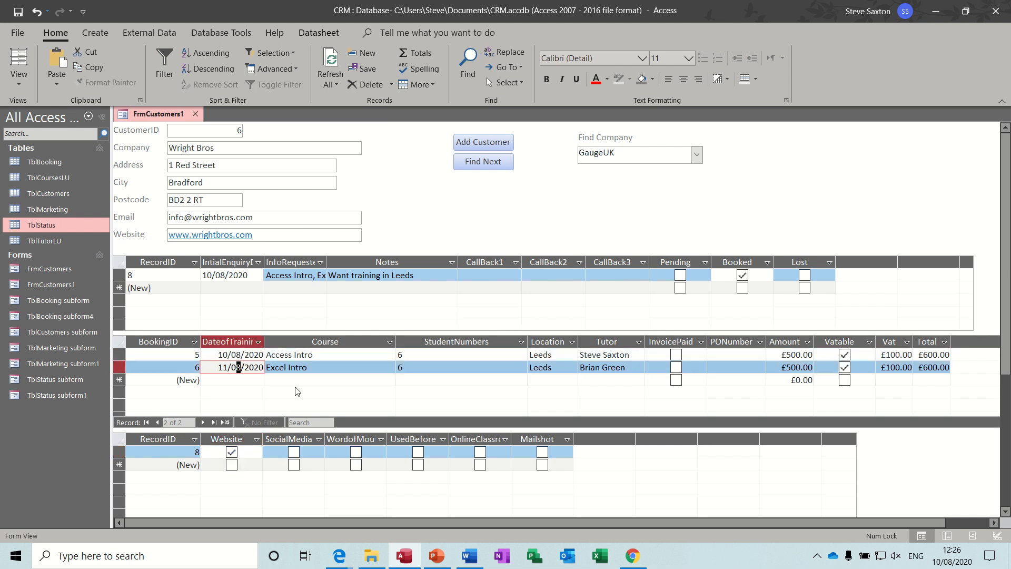
pyautogui.click(419, 464)
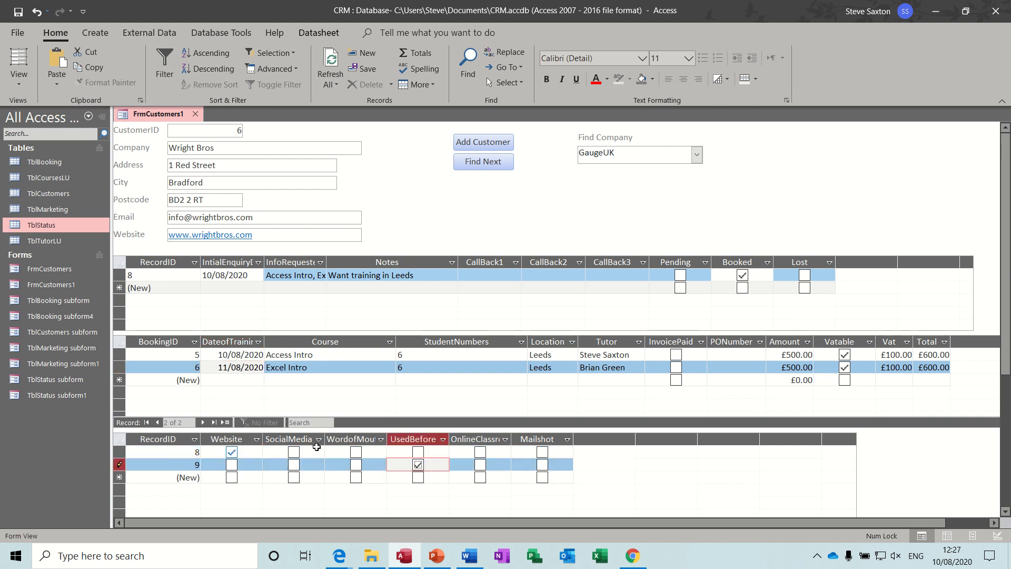